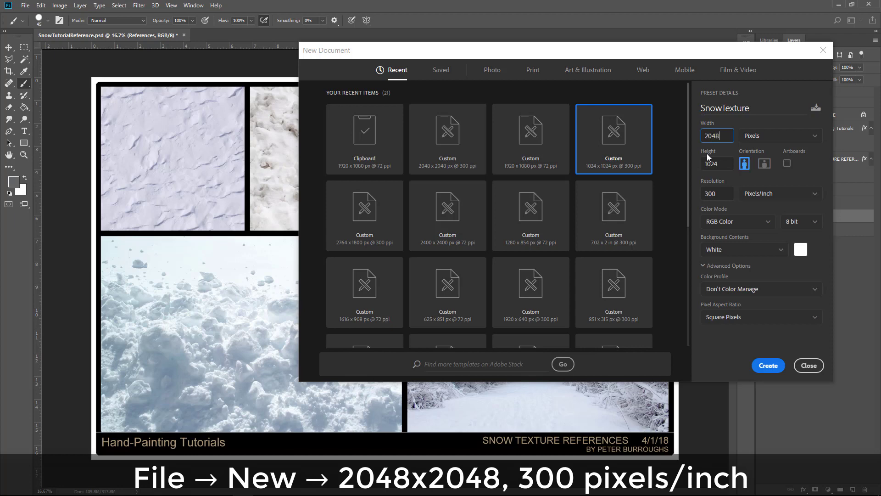
Create the SnowTexture document at 2048 x 2048 pixels, 300 pixels/inch, in RGB Color with a white background
{"action": "double_click", "coordinate": [708, 157]}
{"action": "type", "text": "2048"}
{"action": "left_click", "coordinate": [768, 365]}
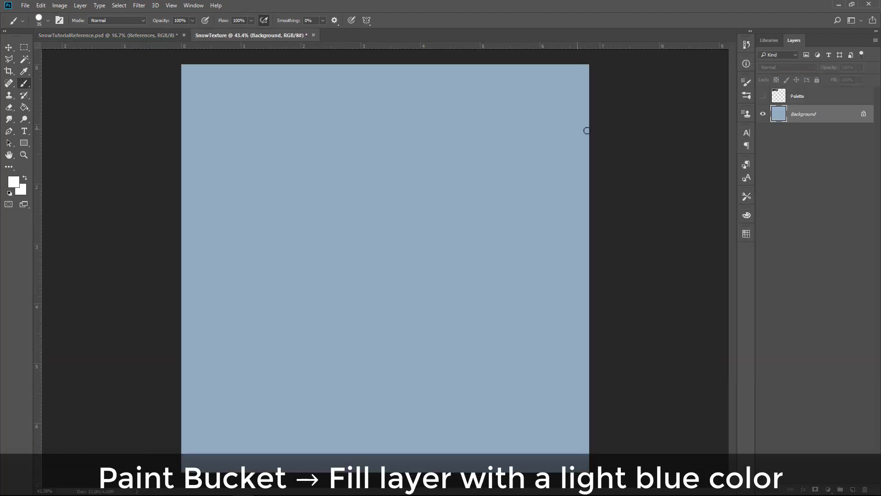
Convert the locked background into a regular layer named Snow
{"action": "double_click", "coordinate": [757, 120]}
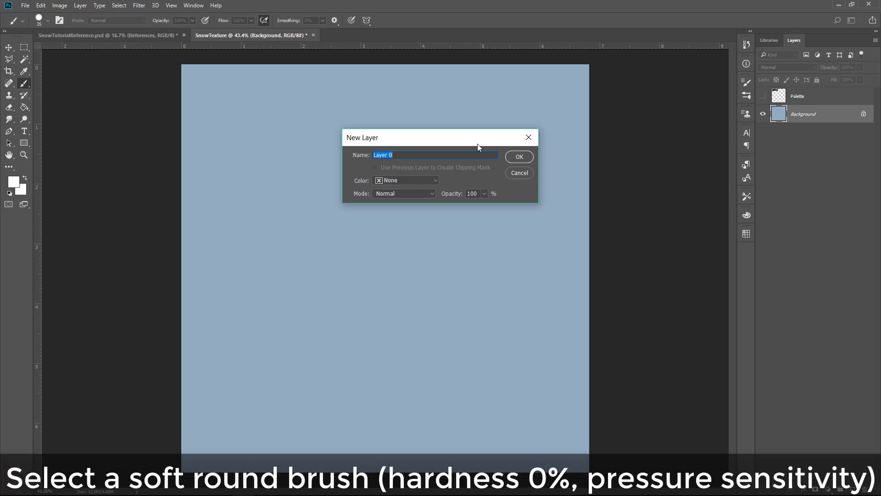
{"action": "type", "text": "Snow"}
{"action": "key", "text": "Return"}
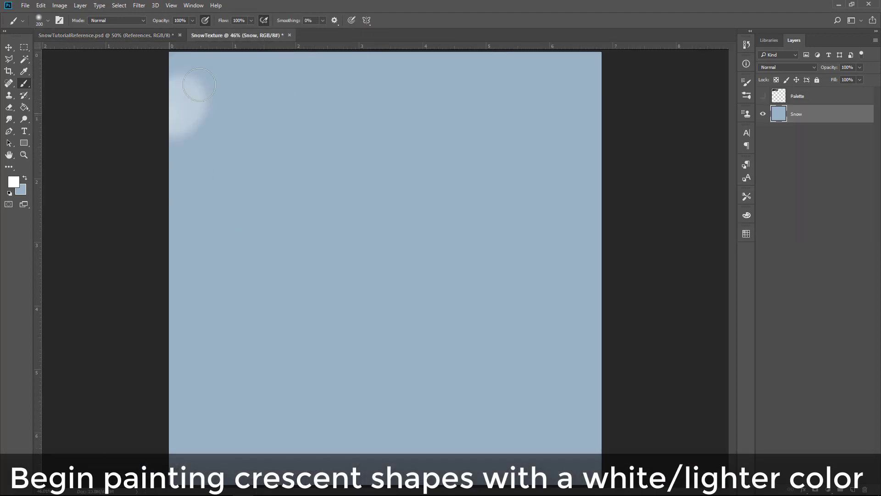
Paint white crescent shapes across the blue canvas and add hard highlights along their edges with a smaller brush
{"action": "mouse_move", "coordinate": [199, 85]}
{"action": "left_mouse_down"}
{"action": "mouse_move", "coordinate": [405, 91]}
{"action": "mouse_move", "coordinate": [231, 88]}
{"action": "mouse_move", "coordinate": [220, 152]}
{"action": "mouse_move", "coordinate": [345, 172]}
{"action": "mouse_move", "coordinate": [488, 213]}
{"action": "mouse_move", "coordinate": [369, 202]}
{"action": "mouse_move", "coordinate": [593, 119]}
{"action": "mouse_move", "coordinate": [306, 233]}
{"action": "mouse_move", "coordinate": [171, 216]}
{"action": "mouse_move", "coordinate": [191, 192]}
{"action": "mouse_move", "coordinate": [224, 260]}
{"action": "mouse_move", "coordinate": [383, 326]}
{"action": "mouse_move", "coordinate": [517, 301]}
{"action": "mouse_move", "coordinate": [485, 372]}
{"action": "mouse_move", "coordinate": [331, 393]}
{"action": "mouse_move", "coordinate": [340, 457]}
{"action": "mouse_move", "coordinate": [231, 397]}
{"action": "mouse_move", "coordinate": [379, 445]}
{"action": "mouse_move", "coordinate": [392, 428]}
{"action": "mouse_move", "coordinate": [433, 468]}
{"action": "mouse_move", "coordinate": [545, 468]}
{"action": "mouse_move", "coordinate": [606, 322]}
{"action": "mouse_move", "coordinate": [275, 408]}
{"action": "mouse_move", "coordinate": [457, 263]}
{"action": "mouse_move", "coordinate": [351, 237]}
{"action": "mouse_move", "coordinate": [476, 333]}
{"action": "mouse_move", "coordinate": [501, 311]}
{"action": "mouse_move", "coordinate": [324, 120]}
{"action": "mouse_move", "coordinate": [491, 108]}
{"action": "mouse_move", "coordinate": [571, 72]}
{"action": "mouse_move", "coordinate": [562, 131]}
{"action": "mouse_move", "coordinate": [364, 250]}
{"action": "mouse_move", "coordinate": [488, 290]}
{"action": "left_mouse_up"}
{"action": "key", "text": "bracketleft"}
{"action": "key", "text": "bracketleft"}
{"action": "key", "text": "bracketleft"}
{"action": "key", "text": "bracketleft"}
{"action": "key", "text": "bracketleft"}
{"action": "key", "text": "bracketleft"}
{"action": "key", "text": "bracketleft"}
{"action": "key", "text": "bracketleft"}
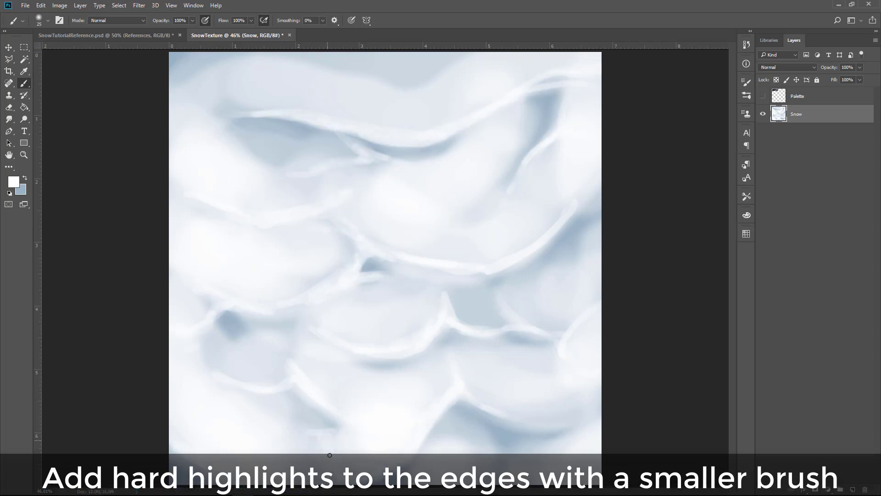
{"action": "mouse_move", "coordinate": [495, 453]}
{"action": "left_mouse_down"}
{"action": "mouse_move", "coordinate": [240, 281]}
{"action": "mouse_move", "coordinate": [319, 195]}
{"action": "mouse_move", "coordinate": [456, 114]}
{"action": "mouse_move", "coordinate": [544, 157]}
{"action": "mouse_move", "coordinate": [509, 189]}
{"action": "left_mouse_up"}
Blend the hard highlights along the upper-right and central ridges using sampled snow colors
{"action": "left_click", "coordinate": [545, 157], "text": "alt"}
{"action": "left_click", "coordinate": [492, 252], "text": "alt"}
{"action": "left_click_drag", "start_coordinate": [492, 252], "coordinate": [563, 197]}
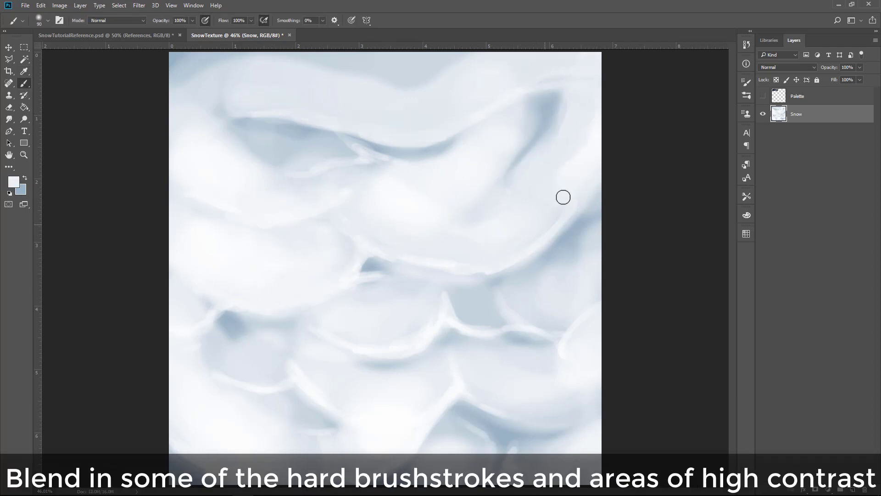
{"action": "left_click", "coordinate": [398, 320], "text": "alt"}
{"action": "left_click", "coordinate": [511, 325], "text": "alt"}
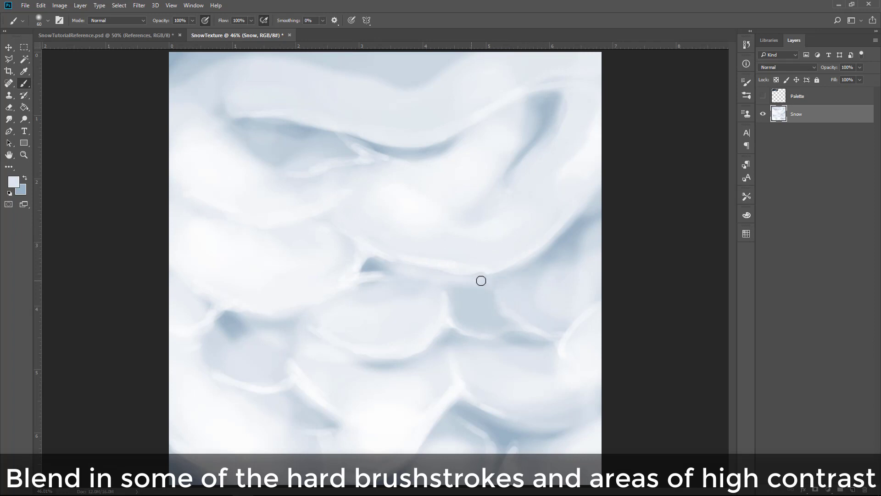
{"action": "left_click_drag", "start_coordinate": [482, 280], "coordinate": [534, 263]}
Soften the lower-right ridge and the dark gap near the canvas centre using sampled colors
{"action": "left_click", "coordinate": [496, 386], "text": "alt"}
{"action": "left_click_drag", "start_coordinate": [496, 386], "coordinate": [570, 421]}
{"action": "left_click", "coordinate": [376, 267], "text": "alt"}
{"action": "mouse_move", "coordinate": [425, 280]}
{"action": "left_mouse_down"}
{"action": "mouse_move", "coordinate": [374, 285]}
{"action": "mouse_move", "coordinate": [405, 307]}
{"action": "left_mouse_up"}
Blend hard strokes and contrast across the bottom, right side and top of the snow with a larger brush and a sampled light tone
{"action": "left_click", "coordinate": [405, 307], "text": "alt"}
{"action": "key", "text": "bracketright"}
{"action": "key", "text": "bracketright"}
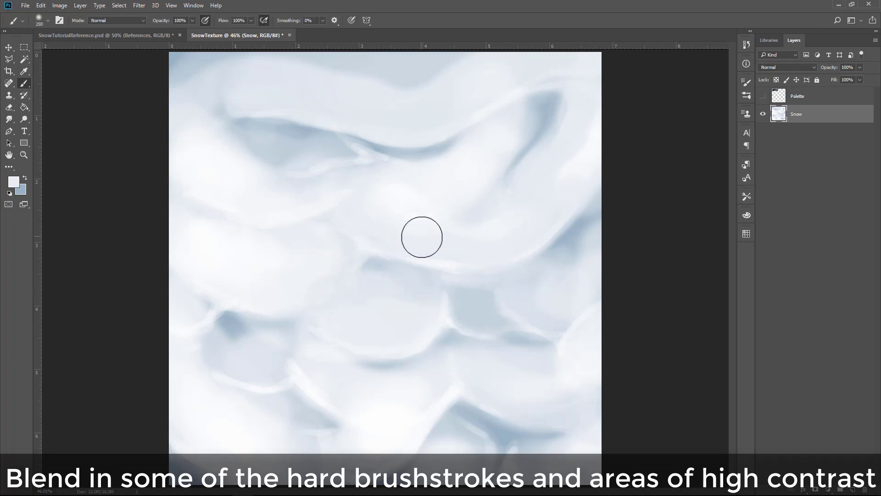
{"action": "left_click_drag", "start_coordinate": [292, 408], "coordinate": [321, 421]}
{"action": "left_click_drag", "start_coordinate": [511, 439], "coordinate": [482, 425]}
{"action": "left_click_drag", "start_coordinate": [579, 226], "coordinate": [551, 255]}
{"action": "left_click_drag", "start_coordinate": [189, 69], "coordinate": [216, 62]}
{"action": "left_click_drag", "start_coordinate": [258, 90], "coordinate": [328, 92]}
{"action": "left_click_drag", "start_coordinate": [565, 106], "coordinate": [577, 137]}
Soften the centre-right slope, the dark upper-left hollow and the central mounds, varying the brush size and sampling colors
{"action": "key", "text": "bracketleft"}
{"action": "key", "text": "bracketleft"}
{"action": "mouse_move", "coordinate": [537, 197]}
{"action": "left_mouse_down"}
{"action": "mouse_move", "coordinate": [500, 217]}
{"action": "mouse_move", "coordinate": [473, 250]}
{"action": "left_mouse_up"}
{"action": "key", "text": "bracketright"}
{"action": "key", "text": "bracketright"}
{"action": "left_click_drag", "start_coordinate": [271, 83], "coordinate": [215, 120]}
{"action": "left_click", "coordinate": [254, 153], "text": "alt"}
{"action": "left_click_drag", "start_coordinate": [254, 153], "coordinate": [280, 101]}
{"action": "left_click_drag", "start_coordinate": [294, 294], "coordinate": [242, 268]}
{"action": "left_click_drag", "start_coordinate": [446, 287], "coordinate": [432, 313]}
{"action": "left_click_drag", "start_coordinate": [358, 321], "coordinate": [408, 324]}
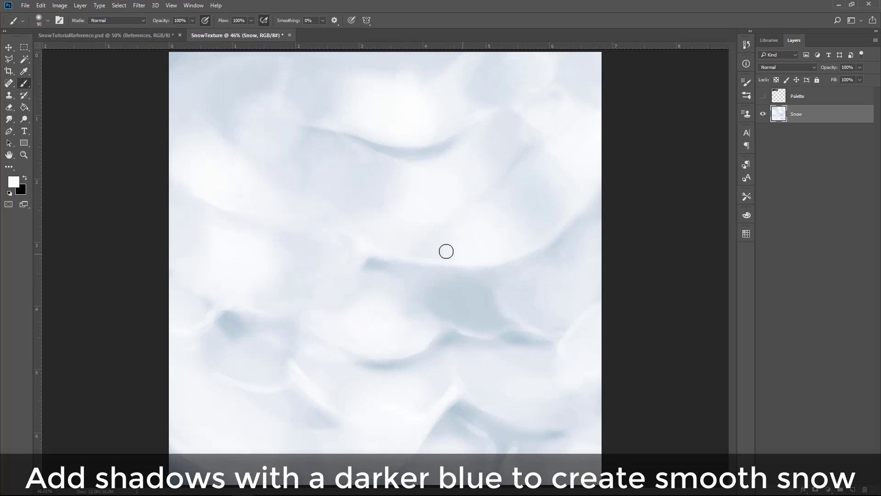
Paint smooth tonal transitions over the central mound, the upper-right area and the right-hand slopes
{"action": "left_click_drag", "start_coordinate": [446, 251], "coordinate": [420, 253]}
{"action": "left_click_drag", "start_coordinate": [480, 87], "coordinate": [489, 110]}
{"action": "left_click_drag", "start_coordinate": [585, 238], "coordinate": [583, 312]}
{"action": "left_click_drag", "start_coordinate": [512, 308], "coordinate": [520, 326]}
{"action": "left_click_drag", "start_coordinate": [478, 361], "coordinate": [491, 397]}
Smooth the central folds and shadows with a smaller brush and a sampled snow color
{"action": "key", "text": "bracketleft"}
{"action": "key", "text": "bracketleft"}
{"action": "left_click_drag", "start_coordinate": [425, 344], "coordinate": [395, 361]}
{"action": "left_click_drag", "start_coordinate": [485, 326], "coordinate": [484, 281]}
{"action": "left_click", "coordinate": [325, 393], "text": "alt"}
{"action": "left_click_drag", "start_coordinate": [323, 257], "coordinate": [404, 275]}
{"action": "left_click_drag", "start_coordinate": [441, 275], "coordinate": [487, 312]}
Enlarge the brush to 400 px and smooth the lower-left snow area with broad strokes
{"action": "key", "text": "bracketright"}
{"action": "key", "text": "bracketright"}
{"action": "key", "text": "bracketright"}
{"action": "key", "text": "bracketright"}
{"action": "key", "text": "bracketright"}
{"action": "key", "text": "bracketright"}
{"action": "key", "text": "bracketright"}
{"action": "key", "text": "bracketright"}
{"action": "key", "text": "bracketright"}
{"action": "key", "text": "bracketright"}
{"action": "key", "text": "bracketright"}
{"action": "key", "text": "bracketright"}
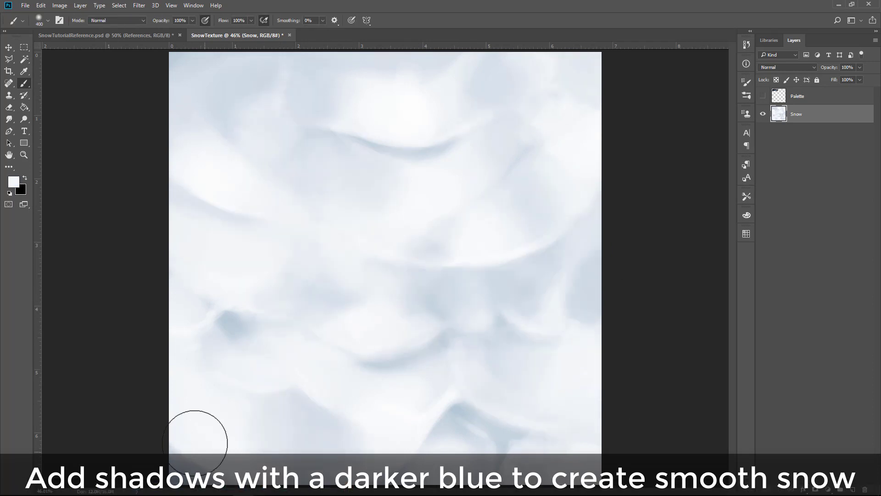
{"action": "left_click_drag", "start_coordinate": [239, 424], "coordinate": [293, 438]}
Rework the right-hand folds and the upper-left and upper-right shadows with a much smaller brush
{"action": "key", "text": "bracketleft"}
{"action": "key", "text": "bracketleft"}
{"action": "key", "text": "bracketleft"}
{"action": "key", "text": "bracketleft"}
{"action": "key", "text": "bracketleft"}
{"action": "key", "text": "bracketleft"}
{"action": "key", "text": "bracketleft"}
{"action": "key", "text": "bracketleft"}
{"action": "key", "text": "bracketleft"}
{"action": "key", "text": "bracketleft"}
{"action": "left_click_drag", "start_coordinate": [546, 349], "coordinate": [509, 342]}
{"action": "left_click_drag", "start_coordinate": [587, 323], "coordinate": [562, 275]}
{"action": "left_click_drag", "start_coordinate": [486, 294], "coordinate": [473, 312]}
{"action": "left_click_drag", "start_coordinate": [229, 74], "coordinate": [189, 92]}
{"action": "left_click_drag", "start_coordinate": [487, 78], "coordinate": [505, 92]}
{"action": "left_click_drag", "start_coordinate": [528, 133], "coordinate": [511, 156]}
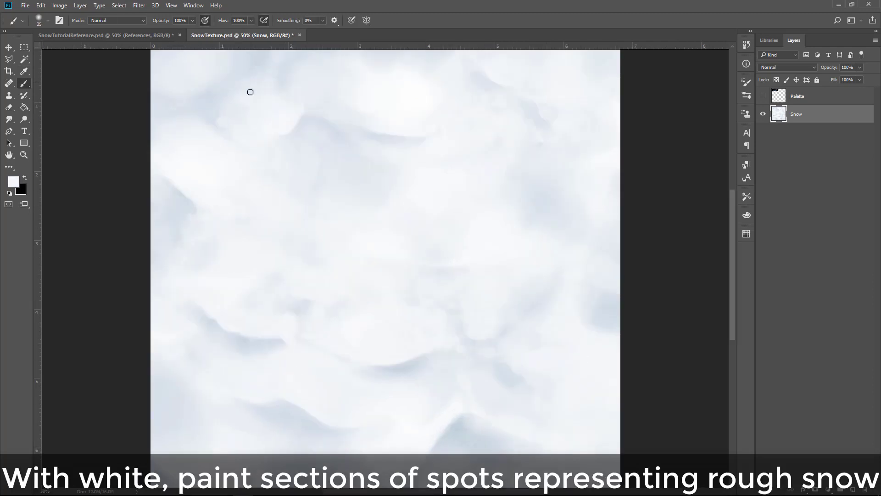
Paint over the lower-right peak, the upper ridge and the lower central fold with a progressively larger brush
{"action": "key", "text": "bracketright"}
{"action": "key", "text": "bracketright"}
{"action": "key", "text": "bracketright"}
{"action": "left_click_drag", "start_coordinate": [441, 448], "coordinate": [510, 424]}
{"action": "key", "text": "bracketright"}
{"action": "key", "text": "bracketright"}
{"action": "key", "text": "bracketright"}
{"action": "key", "text": "bracketright"}
{"action": "key", "text": "bracketright"}
{"action": "left_click_drag", "start_coordinate": [326, 127], "coordinate": [355, 112]}
{"action": "left_click_drag", "start_coordinate": [473, 351], "coordinate": [505, 328]}
Paint small light spots of rough snow in the upper-right area with a finer brush and a sampled color
{"action": "key", "text": "bracketleft"}
{"action": "key", "text": "bracketleft"}
{"action": "key", "text": "bracketleft"}
{"action": "key", "text": "bracketleft"}
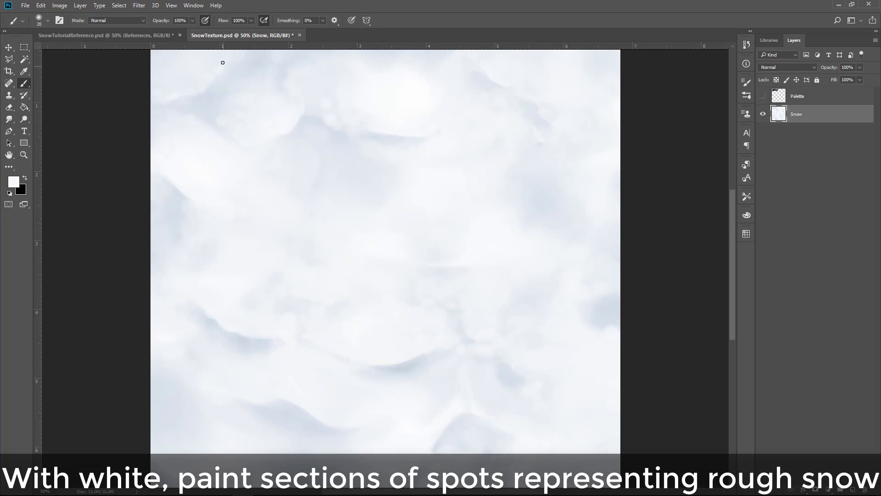
{"action": "key", "text": "bracketleft"}
{"action": "left_click", "coordinate": [569, 114], "text": "alt"}
{"action": "key", "text": "ctrl+plus"}
{"action": "key", "text": "ctrl+plus"}
{"action": "key", "text": "bracketleft"}
{"action": "key", "text": "bracketleft"}
{"action": "key", "text": "bracketleft"}
{"action": "key", "text": "bracketleft"}
{"action": "key", "text": "ctrl+minus"}
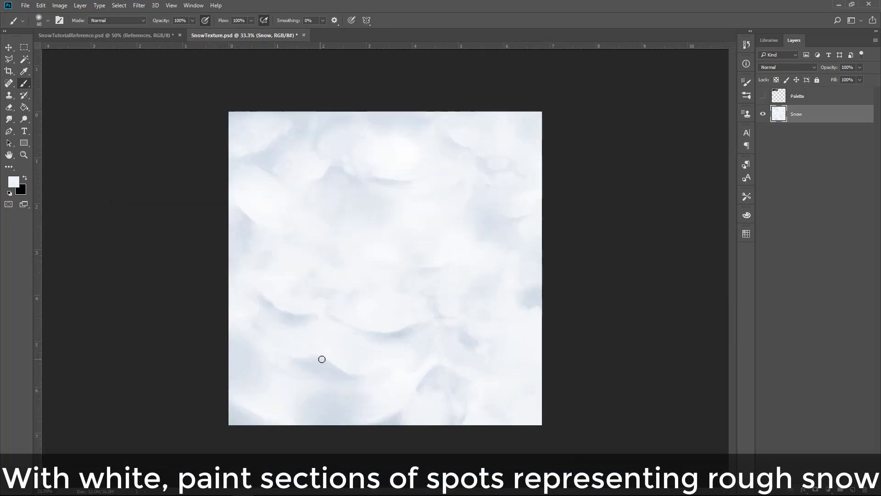
Enlarge the brush substantially for broader blending of the snow
{"action": "key", "text": "bracketright"}
{"action": "key", "text": "bracketright"}
{"action": "key", "text": "bracketright"}
{"action": "key", "text": "bracketright"}
{"action": "key", "text": "bracketright"}
{"action": "key", "text": "bracketright"}
{"action": "key", "text": "bracketright"}
{"action": "key", "text": "bracketright"}
{"action": "key", "text": "bracketright"}
{"action": "key", "text": "bracketright"}
{"action": "key", "text": "bracketright"}
{"action": "key", "text": "bracketright"}
{"action": "key", "text": "bracketright"}
{"action": "key", "text": "bracketright"}
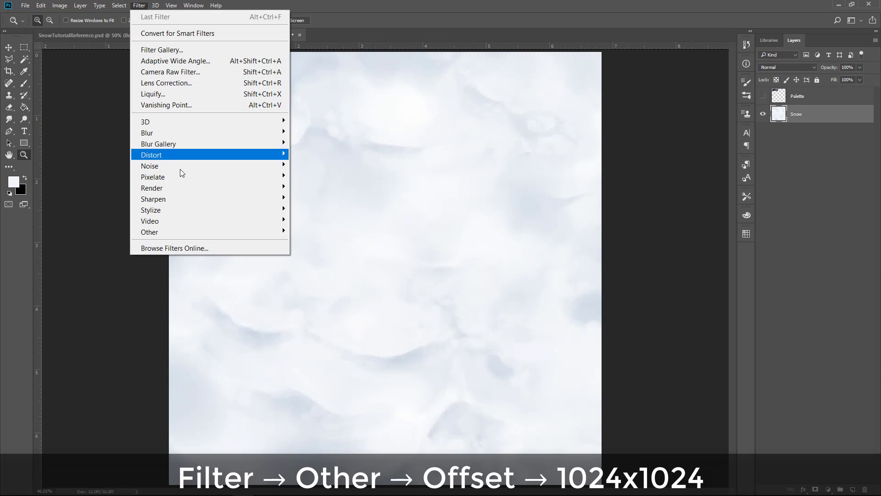
Offset the Snow layer by +1024 pixels horizontally and vertically with Wrap Around
{"action": "mouse_move", "coordinate": [185, 236]}
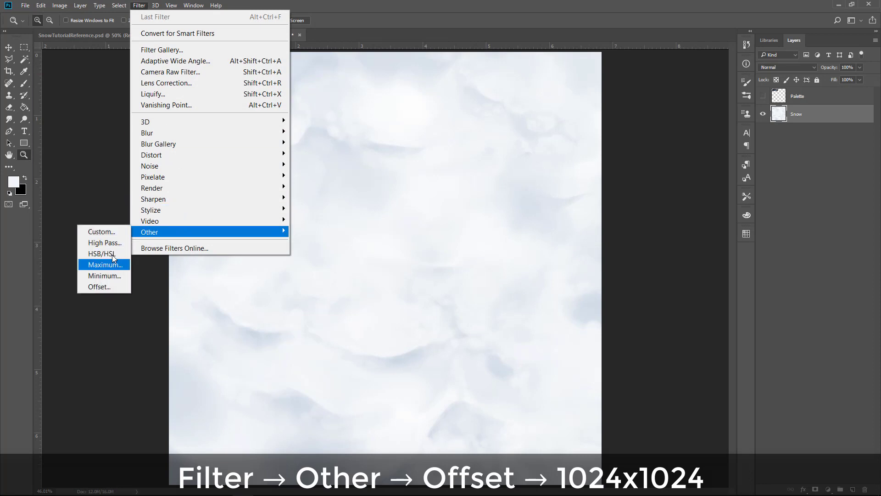
{"action": "left_click", "coordinate": [99, 286]}
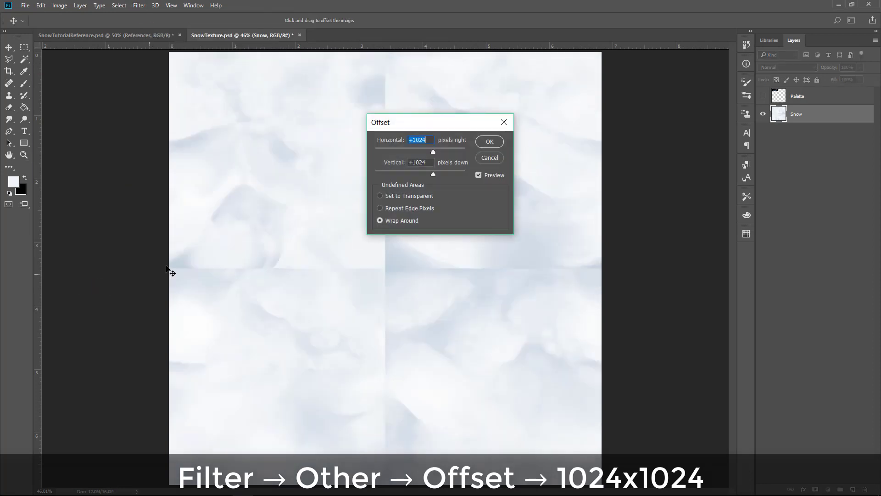
{"action": "left_click", "coordinate": [490, 142]}
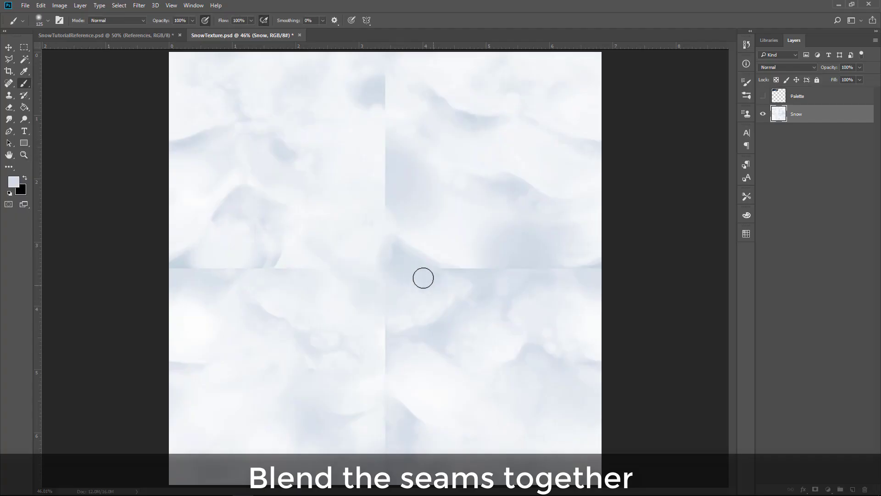
Blend the upper half of the vertical seam with a smaller brush and sampled snow colors
{"action": "key", "text": "bracketleft"}
{"action": "key", "text": "bracketleft"}
{"action": "key", "text": "bracketleft"}
{"action": "key", "text": "bracketleft"}
{"action": "key", "text": "bracketleft"}
{"action": "key", "text": "bracketleft"}
{"action": "key", "text": "bracketleft"}
{"action": "key", "text": "bracketleft"}
{"action": "key", "text": "bracketleft"}
{"action": "key", "text": "bracketleft"}
{"action": "left_click", "coordinate": [386, 138], "text": "alt"}
{"action": "left_click_drag", "start_coordinate": [385, 138], "coordinate": [394, 78]}
{"action": "left_click", "coordinate": [393, 78], "text": "alt"}
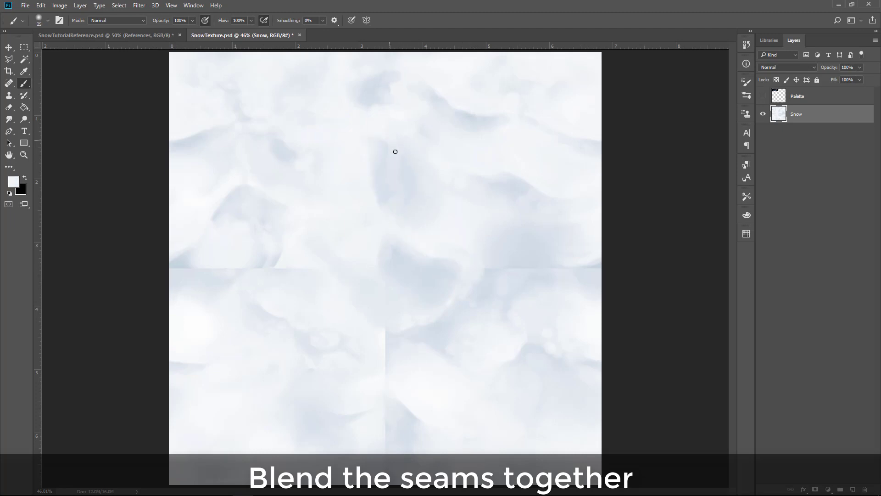
Blend the vertical seam just below the canvas centre with a finer brush and a sampled color
{"action": "key", "text": "bracketleft"}
{"action": "key", "text": "bracketleft"}
{"action": "key", "text": "bracketleft"}
{"action": "key", "text": "bracketleft"}
{"action": "left_click", "coordinate": [387, 331], "text": "alt"}
{"action": "left_click_drag", "start_coordinate": [386, 330], "coordinate": [387, 361]}
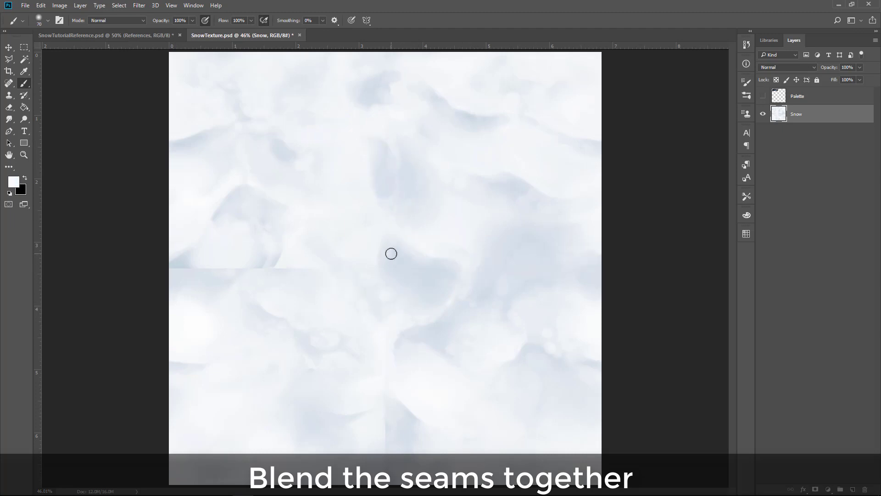
Smooth the patches around the canvas centre and blend the left half of the horizontal seam using sampled colors
{"action": "left_click_drag", "start_coordinate": [391, 253], "coordinate": [427, 280]}
{"action": "key", "text": "bracketleft"}
{"action": "key", "text": "bracketleft"}
{"action": "key", "text": "bracketleft"}
{"action": "left_click", "coordinate": [401, 337], "text": "alt"}
{"action": "left_click_drag", "start_coordinate": [402, 337], "coordinate": [431, 334]}
{"action": "left_click", "coordinate": [234, 264], "text": "alt"}
{"action": "left_click_drag", "start_coordinate": [234, 264], "coordinate": [197, 274]}
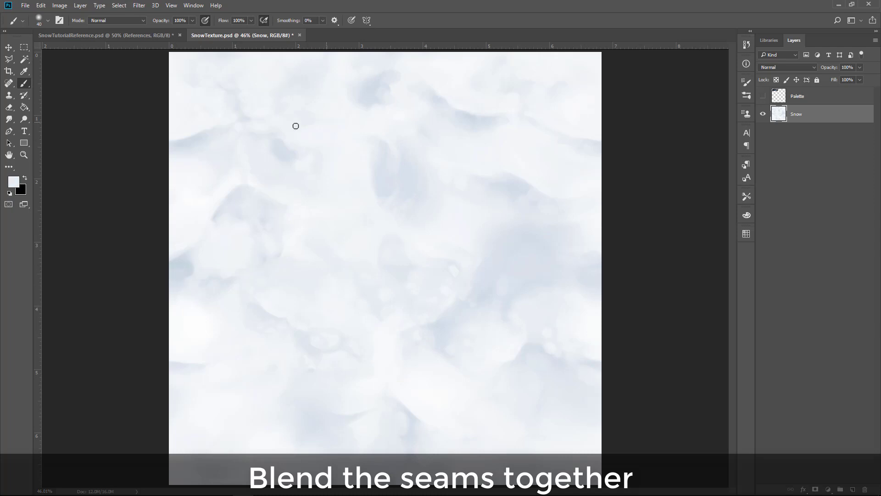
Reapply the last Offset filter to the Snow layer
{"action": "left_click", "coordinate": [139, 5]}
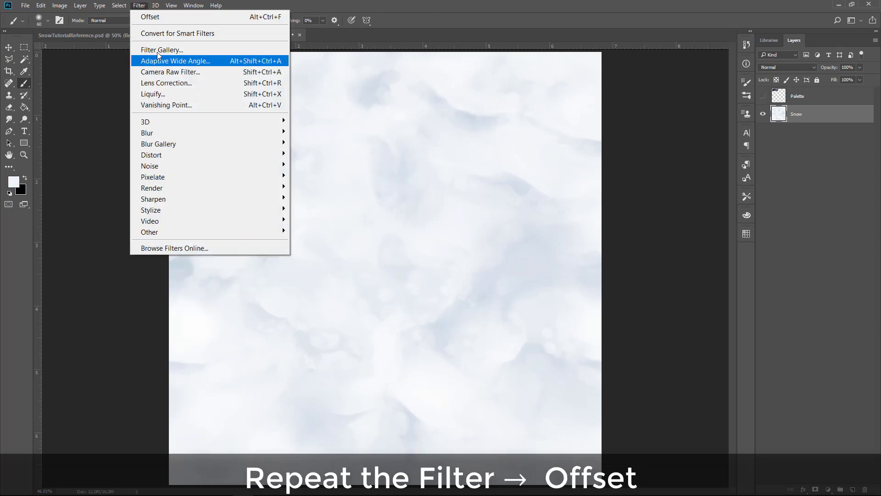
{"action": "left_click", "coordinate": [168, 22]}
Refine the hard edge of the small ridge near the canvas centre with a fine brush
{"action": "left_click_drag", "start_coordinate": [495, 163], "coordinate": [430, 172]}
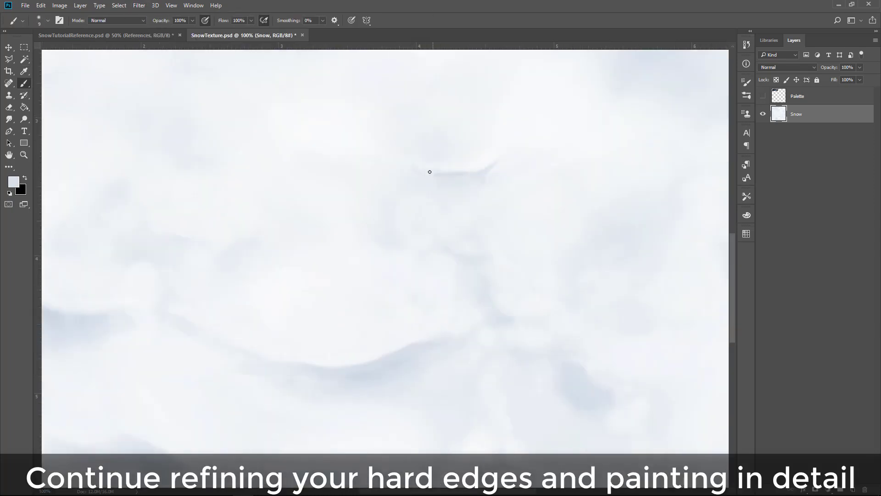
{"action": "key", "text": "ctrl+minus"}
{"action": "key", "text": "ctrl+minus"}
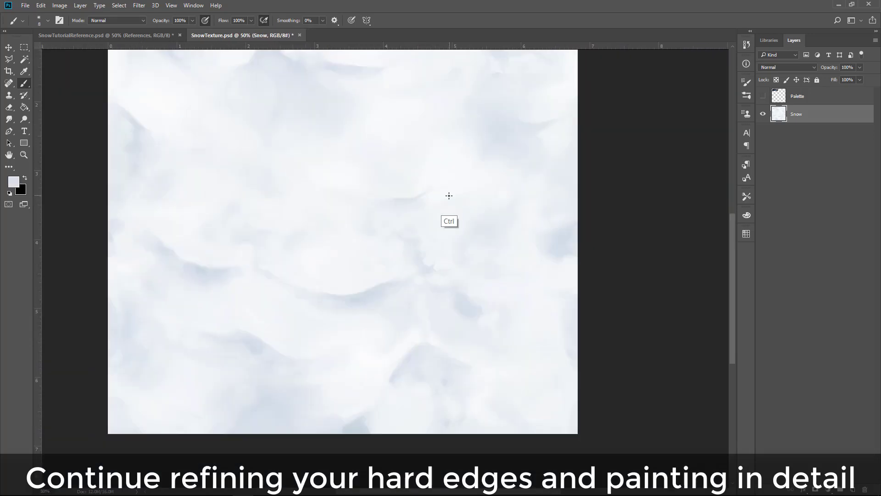
Refine the hard edges and snow detail around the blue patches near the canvas centre using sampled colors
{"action": "key", "text": "ctrl+plus"}
{"action": "key", "text": "ctrl+plus"}
{"action": "key", "text": "ctrl+plus"}
{"action": "key", "text": "ctrl+minus"}
{"action": "key", "text": "ctrl+minus"}
{"action": "key", "text": "ctrl+minus"}
{"action": "key", "text": "ctrl+plus"}
{"action": "key", "text": "ctrl+plus"}
{"action": "left_click", "coordinate": [484, 287], "text": "alt"}
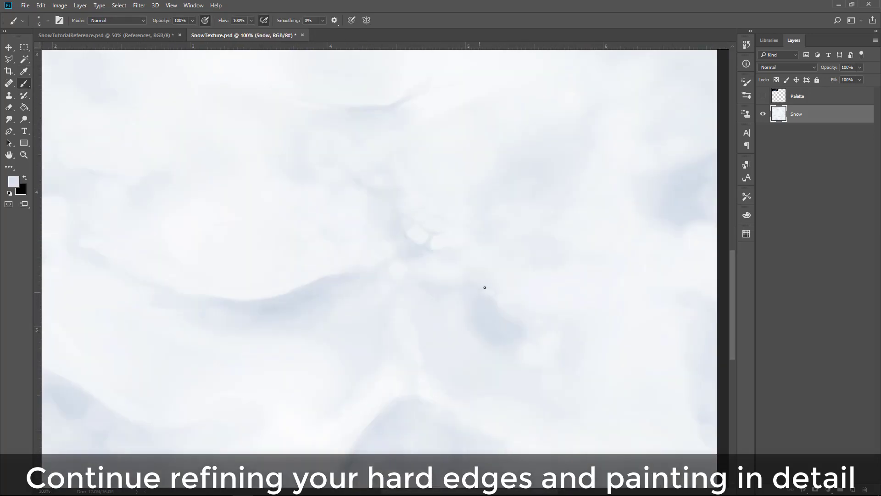
{"action": "key", "text": "ctrl+minus"}
{"action": "key", "text": "ctrl+minus"}
{"action": "key", "text": "ctrl+plus"}
{"action": "key", "text": "ctrl+plus"}
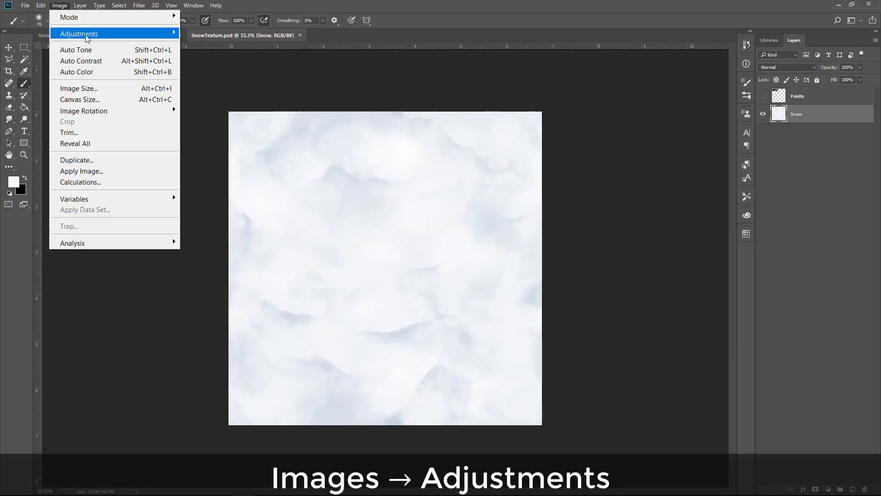
Apply Brightness/Contrast to the Snow layer with brightness -47 and contrast 100
{"action": "left_click", "coordinate": [206, 36]}
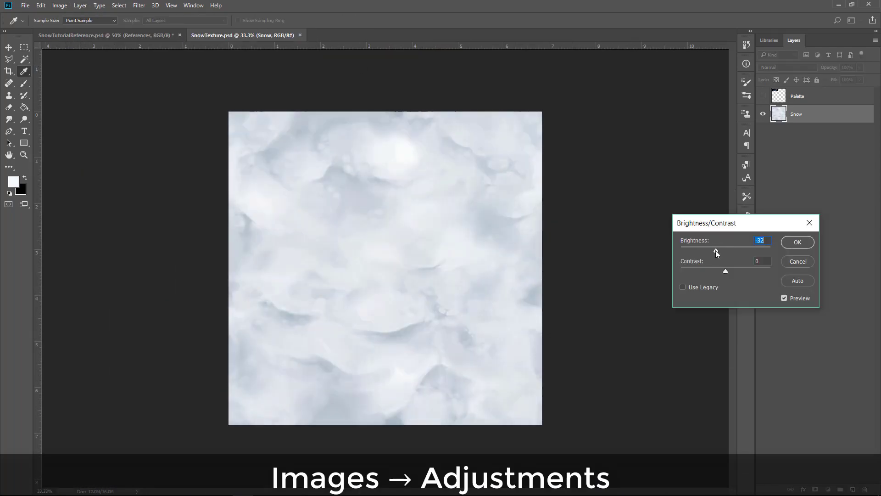
{"action": "left_click_drag", "start_coordinate": [713, 250], "coordinate": [704, 250]}
{"action": "left_click_drag", "start_coordinate": [726, 270], "coordinate": [765, 271]}
{"action": "left_click_drag", "start_coordinate": [704, 250], "coordinate": [712, 250]}
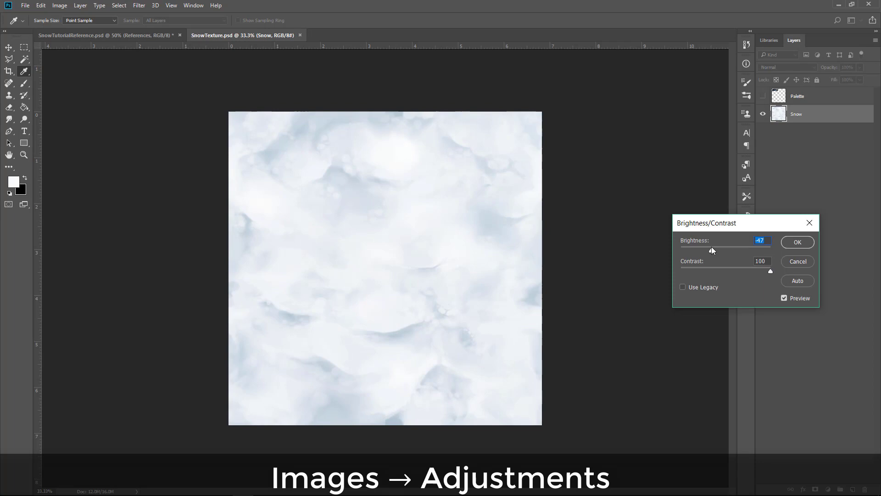
{"action": "left_click", "coordinate": [792, 240]}
Colorize the Snow layer with Hue/Saturation, using hue 200 and saturation 46
{"action": "left_click", "coordinate": [747, 45]}
{"action": "left_click", "coordinate": [59, 5]}
{"action": "left_click", "coordinate": [215, 82]}
{"action": "left_click", "coordinate": [836, 178]}
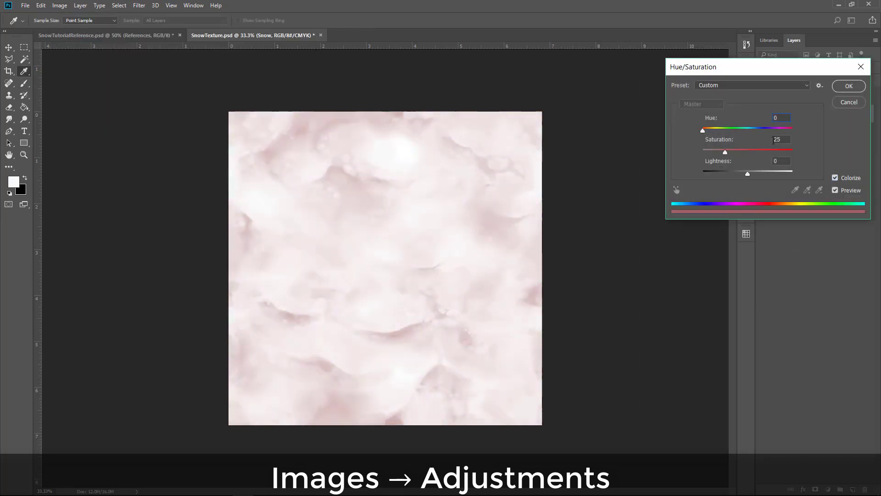
{"action": "type", "text": "200"}
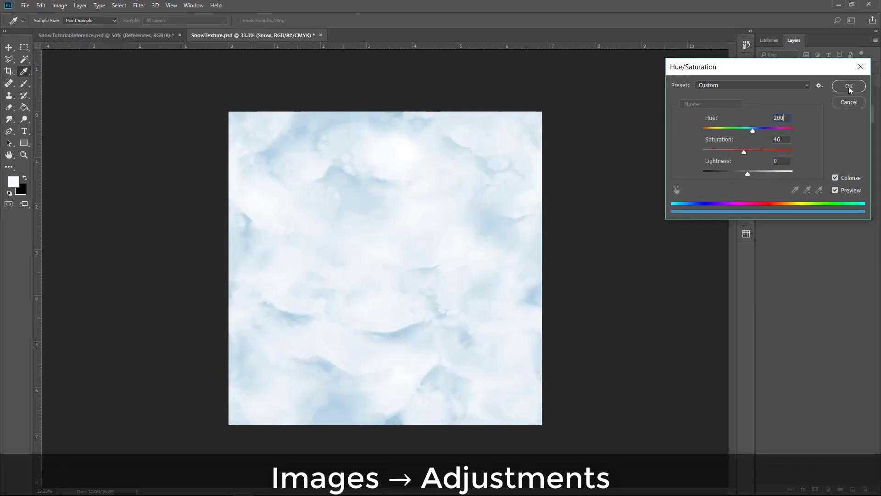
Offset the Snow layer again and blend the seams revealed by the adjustments with sampled color and a smaller brush
{"action": "left_click", "coordinate": [139, 5]}
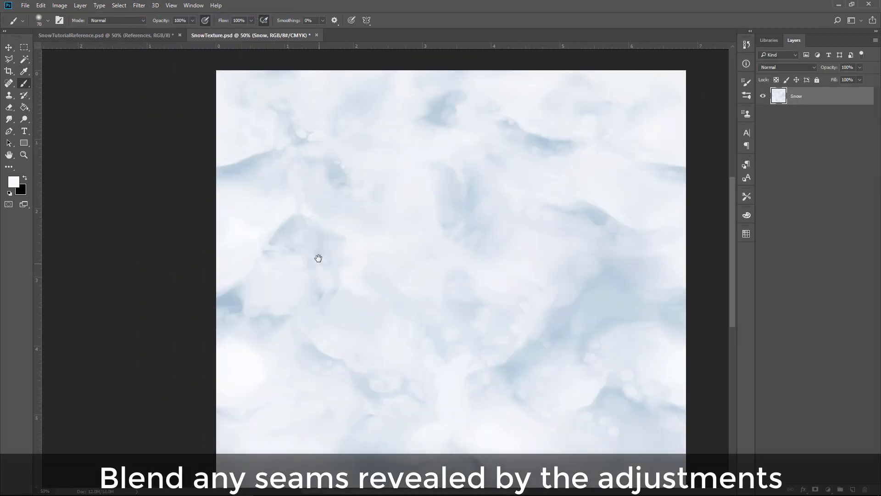
{"action": "key", "text": "ctrl+plus"}
{"action": "left_click", "coordinate": [186, 255], "text": "alt"}
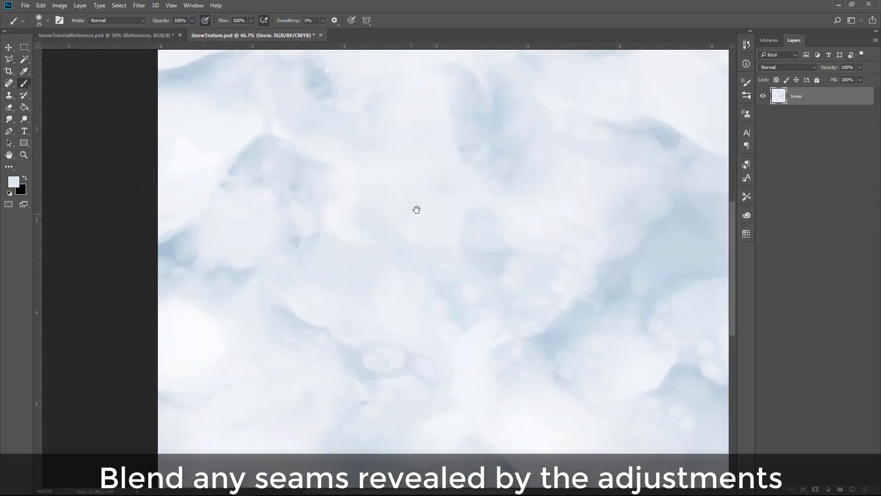
{"action": "key", "text": "ctrl+plus"}
{"action": "key", "text": "bracketleft"}
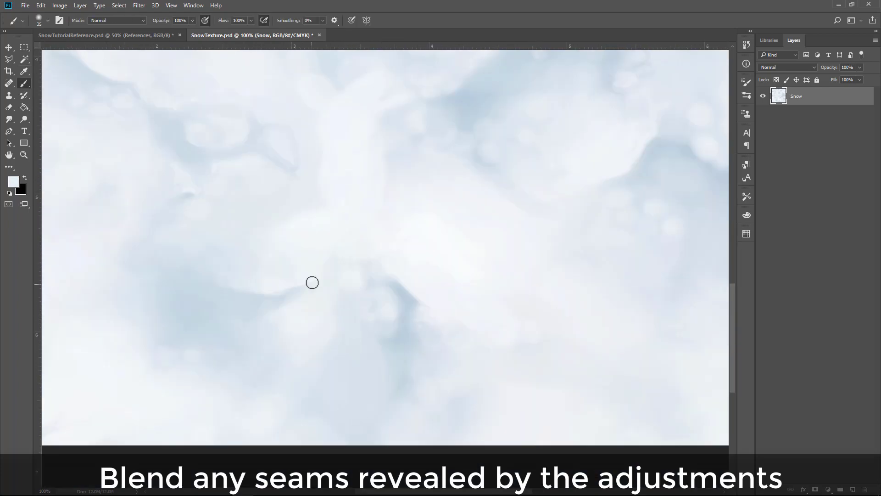
{"action": "key", "text": "ctrl+minus"}
{"action": "key", "text": "ctrl+minus"}
{"action": "key", "text": "ctrl+minus"}
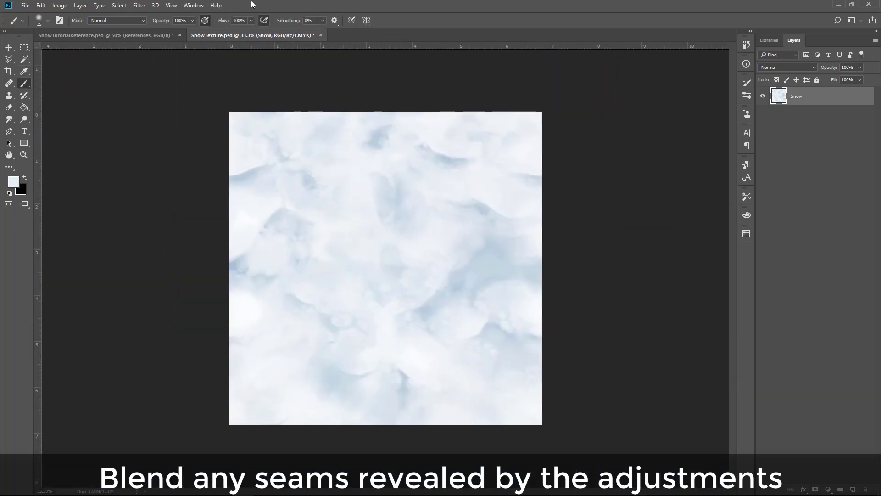
Define the finished snow texture as a pattern named SnowTexture.psd
{"action": "left_click", "coordinate": [41, 5]}
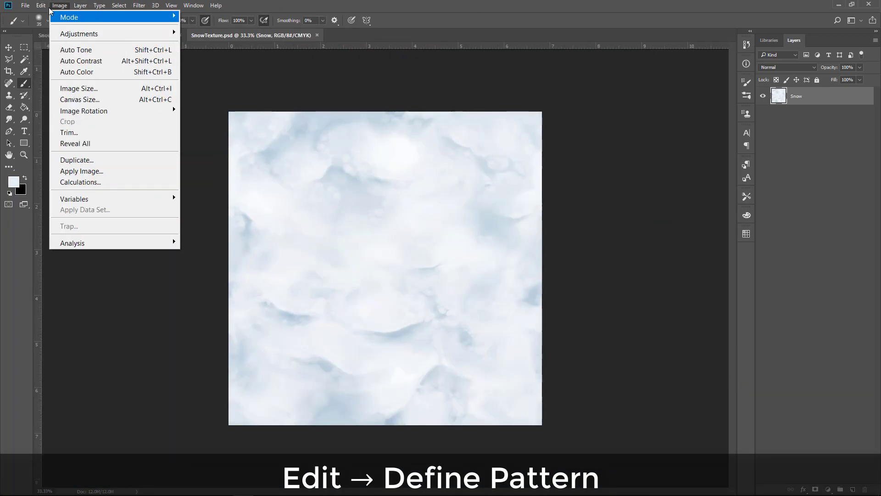
{"action": "left_click", "coordinate": [115, 305]}
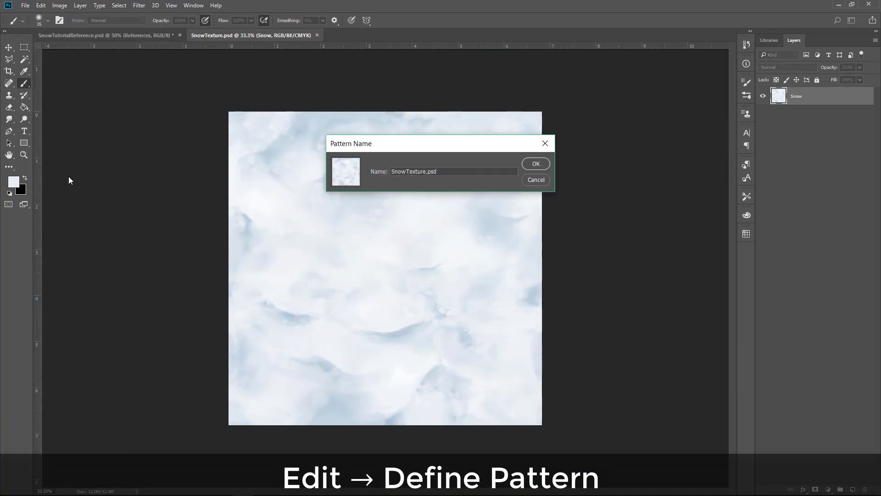
{"action": "left_click", "coordinate": [536, 165]}
Add a pattern fill layer named Snoooooow with the snow pattern at 111% scale
{"action": "left_click", "coordinate": [80, 5]}
{"action": "left_click", "coordinate": [201, 150]}
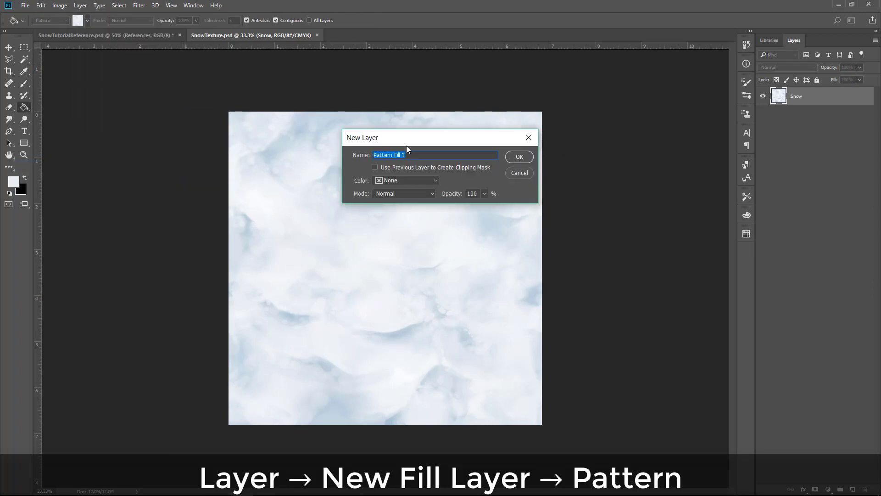
{"action": "type", "text": "Snoooooow"}
{"action": "left_click", "coordinate": [519, 156]}
{"action": "left_click_drag", "start_coordinate": [482, 169], "coordinate": [452, 169]}
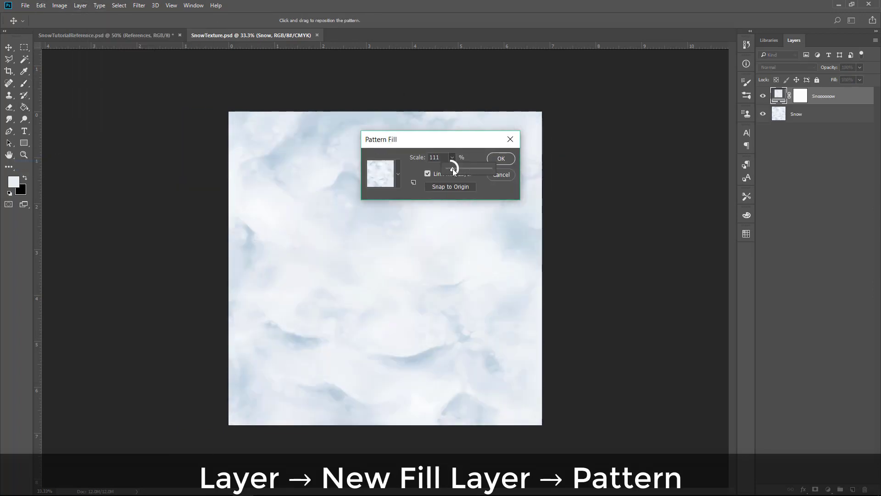
{"action": "left_click", "coordinate": [510, 161]}
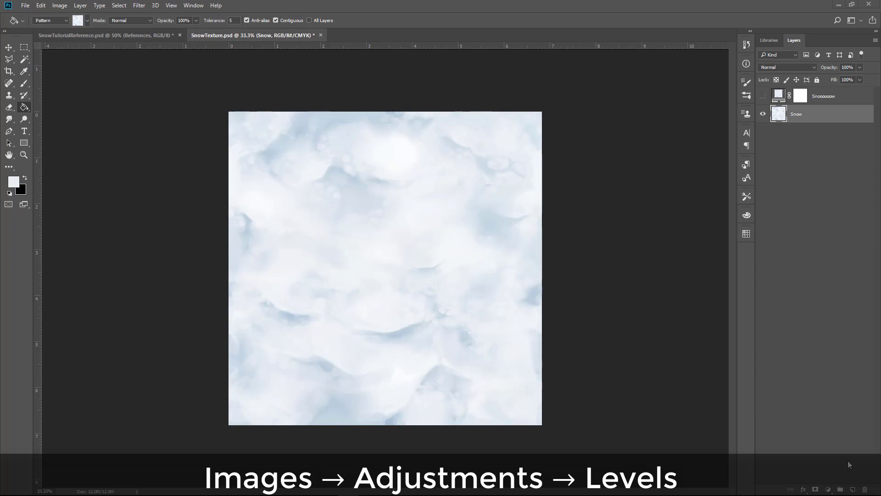
Adjust the tonal range of the Snow layer with a Levels adjustment
{"action": "left_click", "coordinate": [60, 5]}
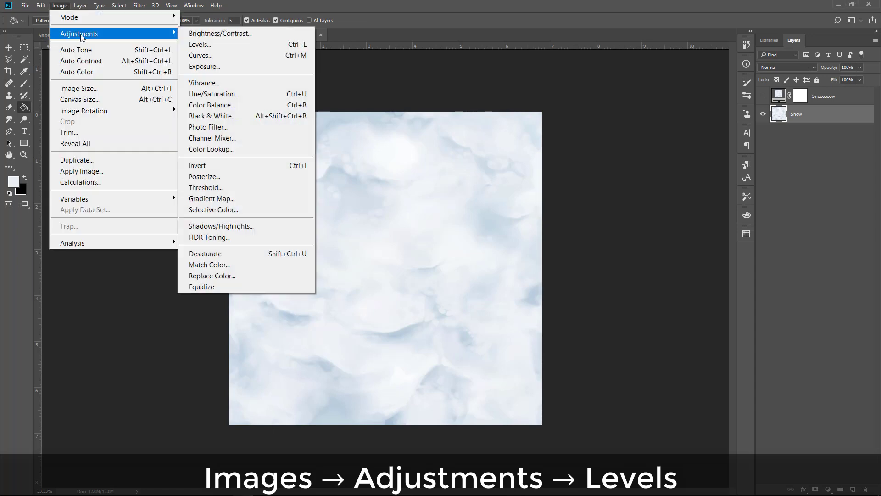
{"action": "left_click", "coordinate": [268, 43]}
{"action": "left_click_drag", "start_coordinate": [612, 217], "coordinate": [692, 217]}
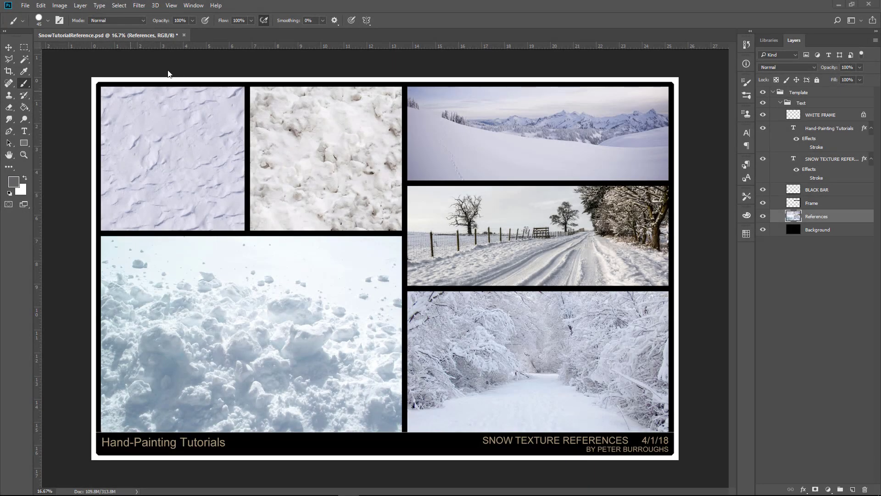
Create a new document named SnowTexture at 2048 x 2048 pixels and 300 pixels/inch, with RGB color and a white background
{"action": "left_click", "coordinate": [27, 6]}
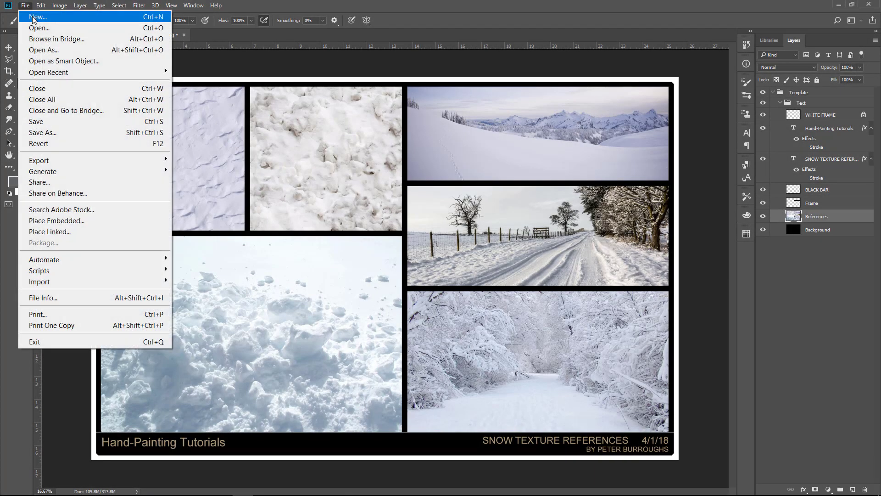
{"action": "left_click", "coordinate": [38, 18]}
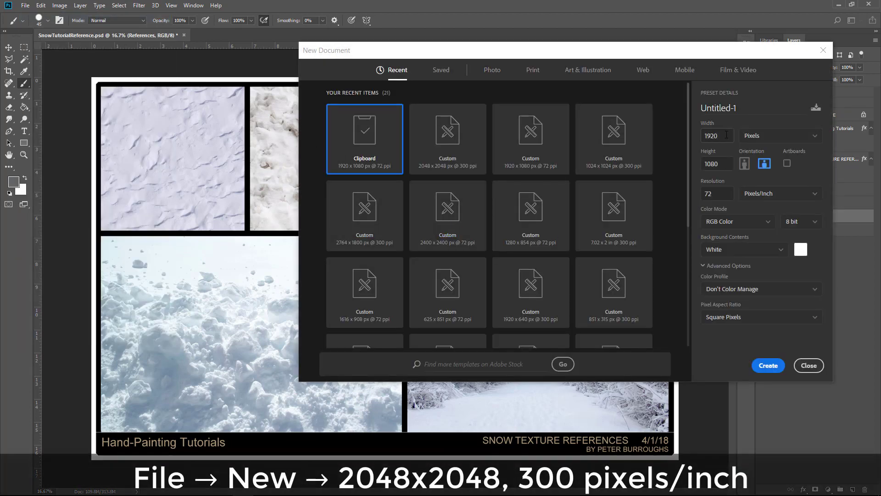
{"action": "left_click", "coordinate": [614, 137]}
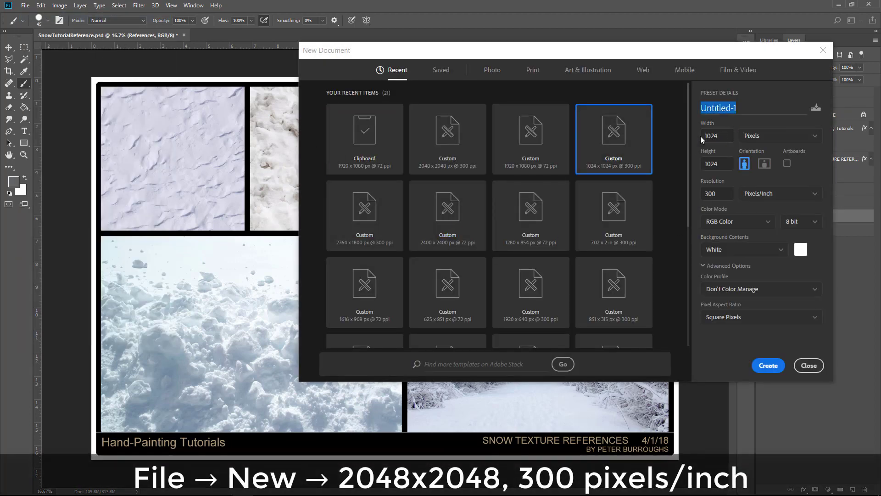
{"action": "type", "text": "Snow"}
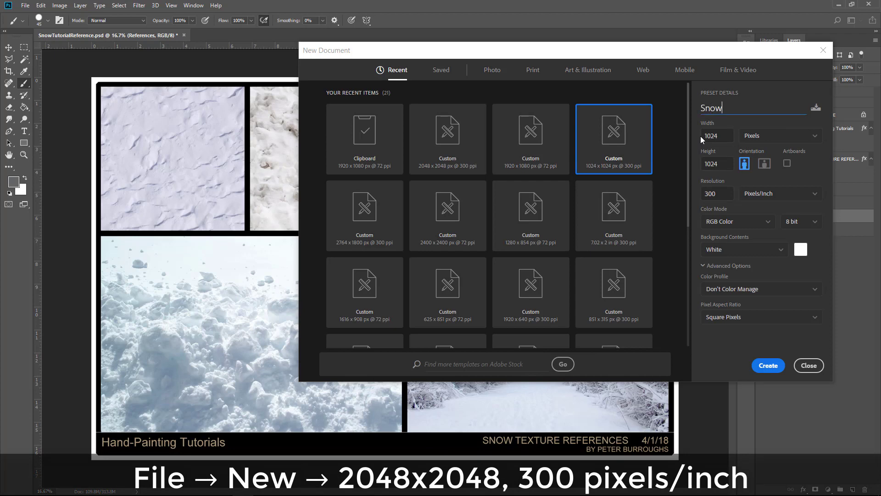
{"action": "type", "text": "Texture"}
{"action": "key", "text": "Tab"}
{"action": "type", "text": "204"}
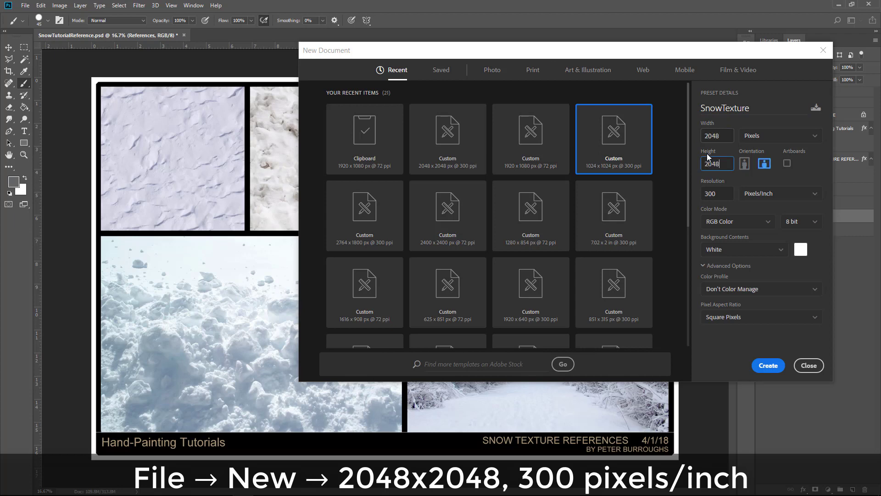
{"action": "type", "text": "8"}
{"action": "key", "text": "Tab"}
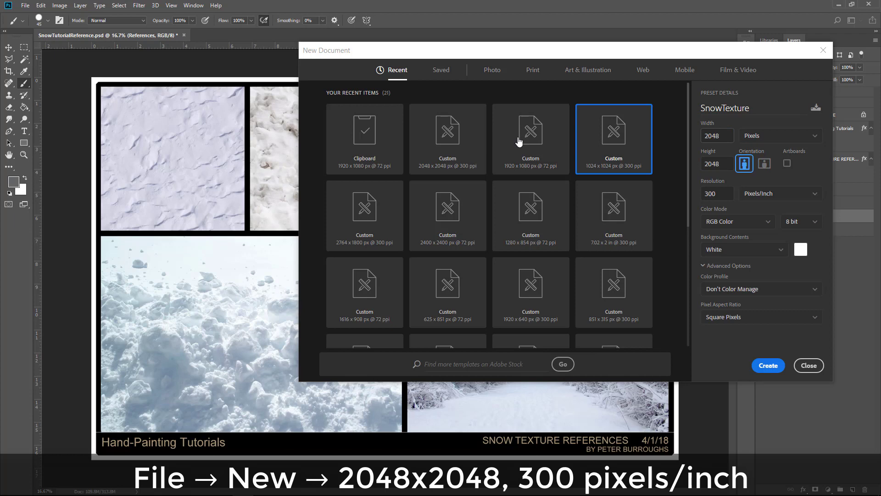
{"action": "left_click", "coordinate": [762, 365]}
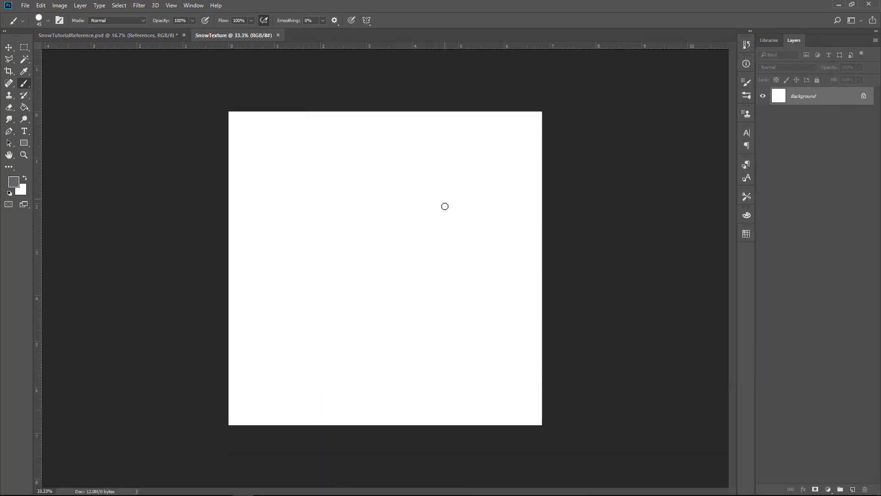
Fill the Background layer with the medium blue #71a6d0 using the Paint Bucket
{"action": "key", "text": "z"}
{"action": "left_click_drag", "start_coordinate": [334, 191], "coordinate": [440, 236]}
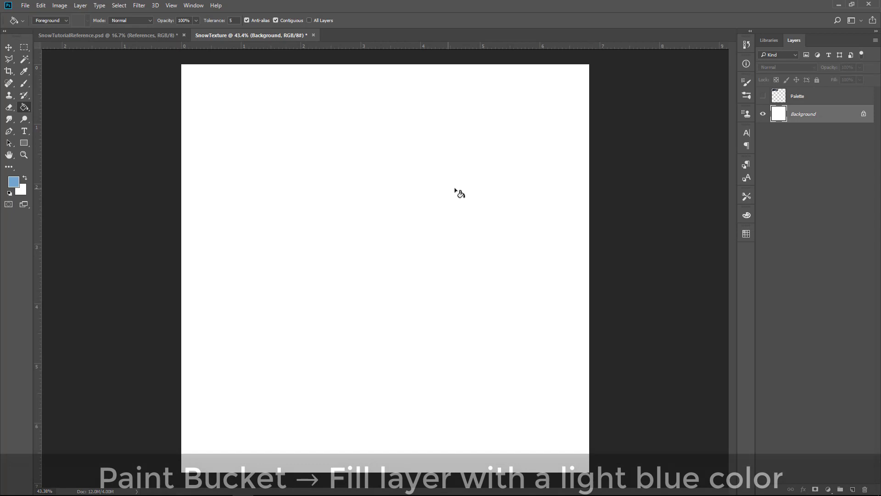
{"action": "left_click", "coordinate": [511, 186]}
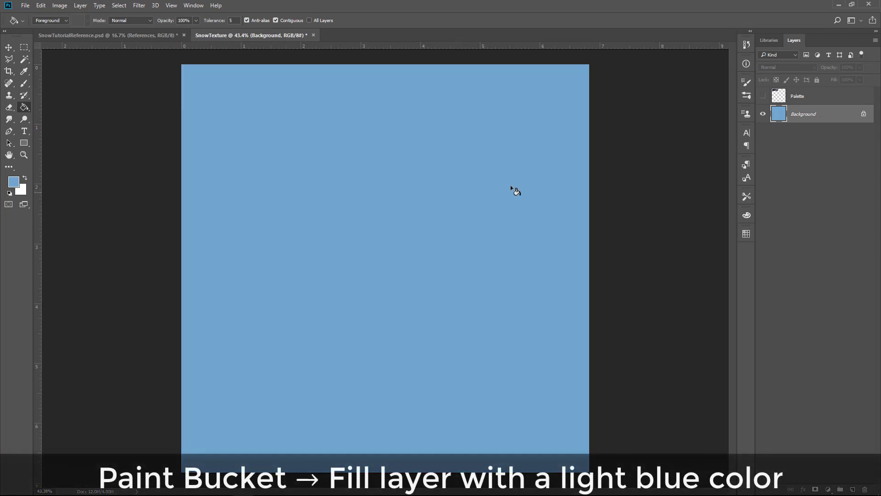
Choose the pale grey-blue #b7c7d3 as foreground color and refill the Background layer with it
{"action": "left_click", "coordinate": [781, 98]}
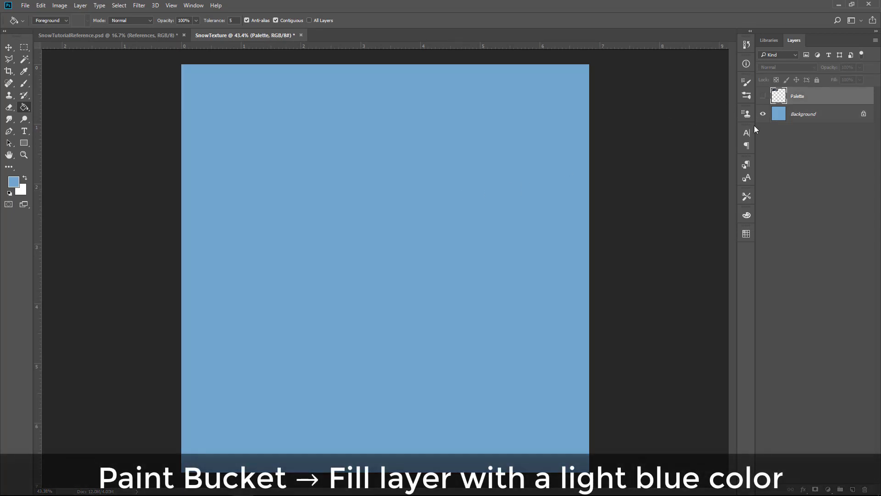
{"action": "key", "text": "alt+bracketleft"}
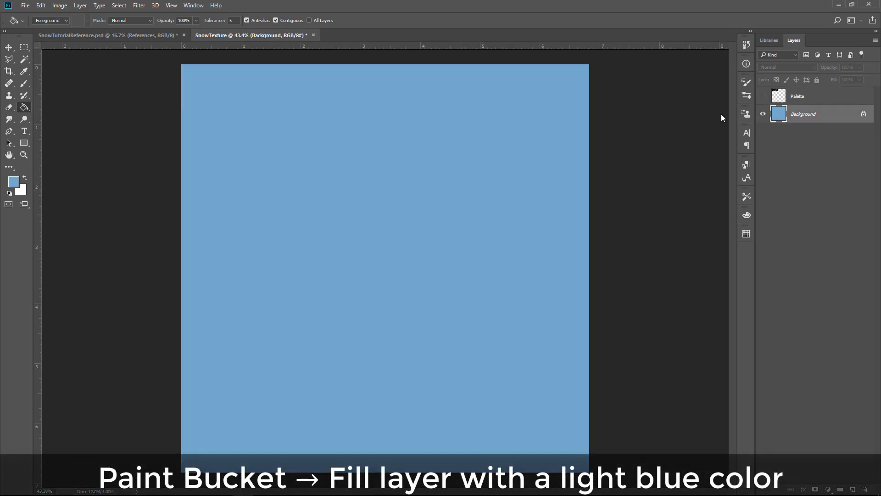
{"action": "left_click", "coordinate": [14, 182]}
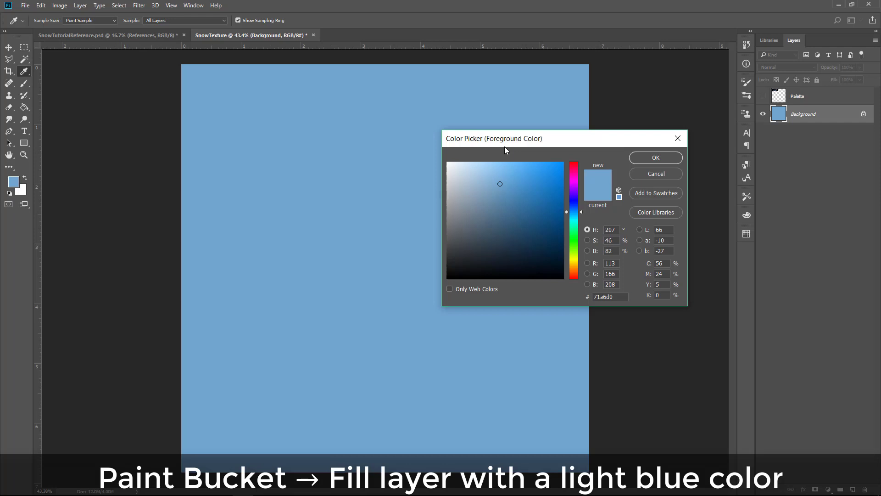
{"action": "left_click_drag", "start_coordinate": [465, 181], "coordinate": [462, 182]}
{"action": "left_click", "coordinate": [655, 158]}
{"action": "key", "text": "g"}
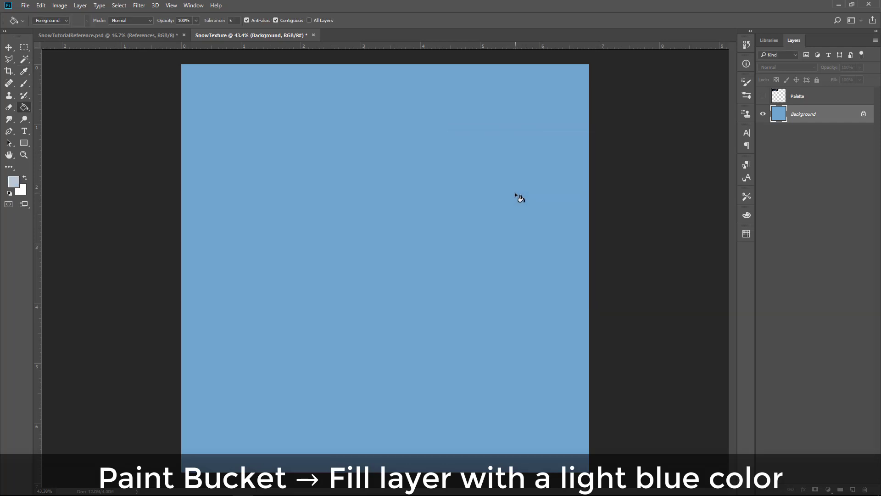
{"action": "left_click", "coordinate": [517, 192]}
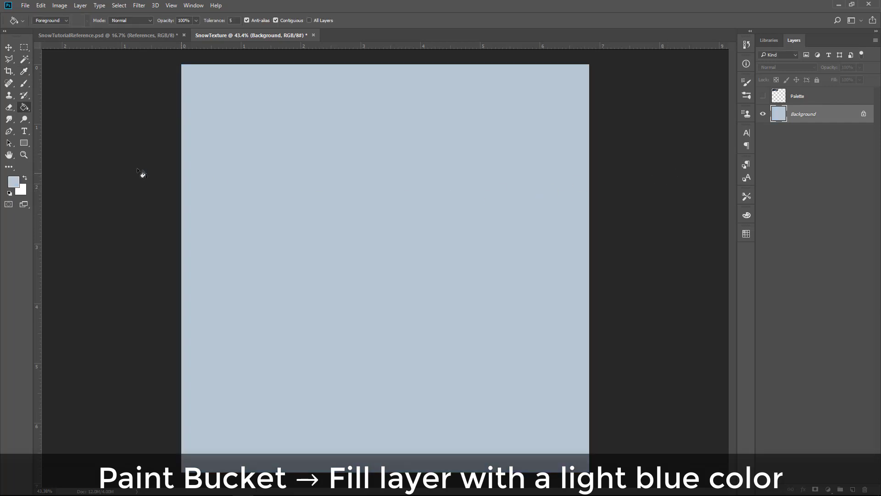
Pick a slightly darker, more saturated muted blue as foreground color and refill the Background layer with it
{"action": "left_click", "coordinate": [13, 182]}
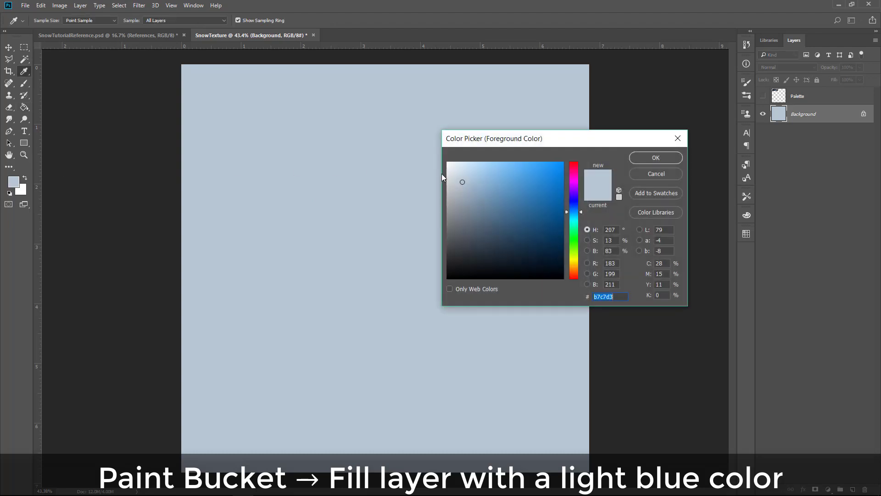
{"action": "left_click", "coordinate": [475, 190]}
{"action": "left_click", "coordinate": [656, 162]}
{"action": "left_click", "coordinate": [502, 205]}
{"action": "key", "text": "b"}
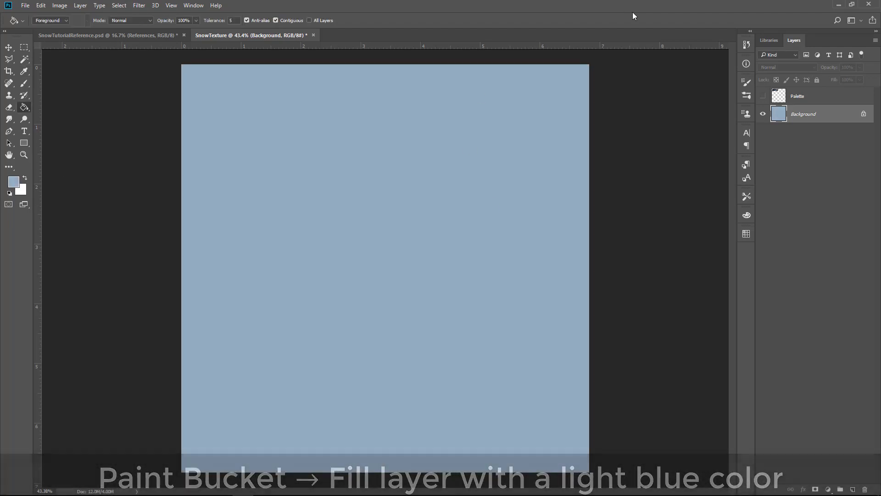
Convert the locked Background into a regular layer named Snow
{"action": "double_click", "coordinate": [809, 115]}
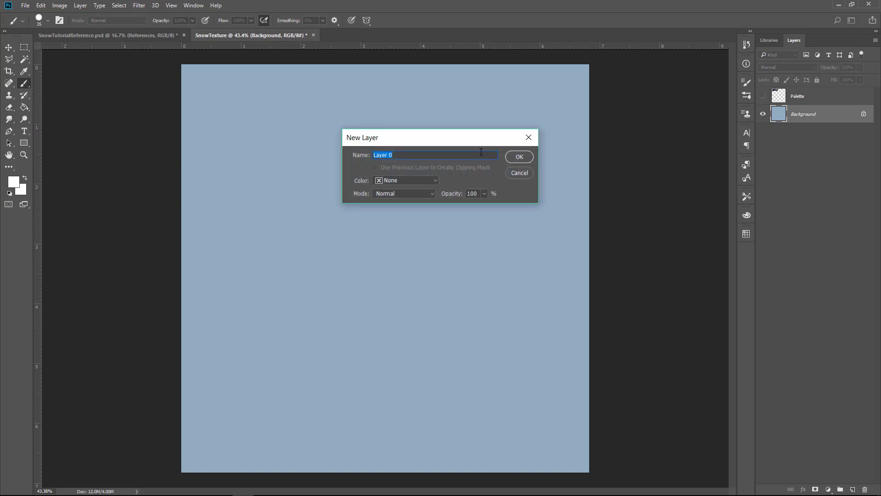
{"action": "type", "text": "Snow"}
{"action": "key", "text": "Return"}
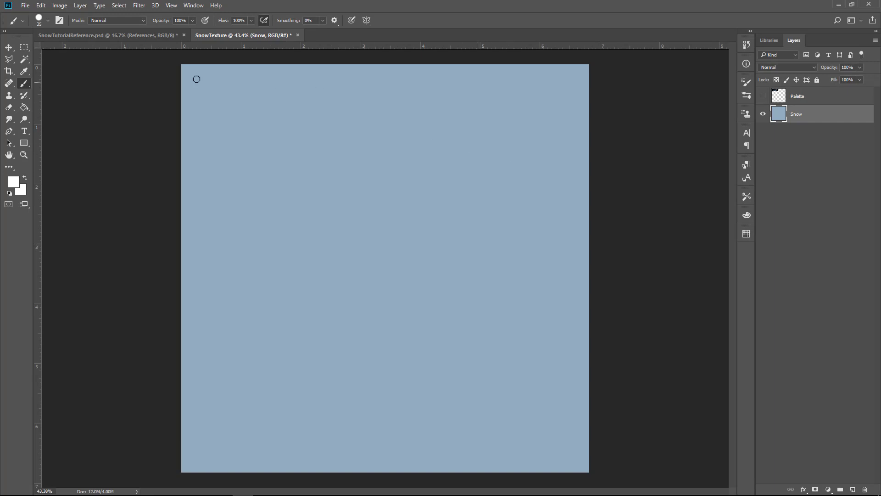
Set up a soft round brush with 0% hardness and enlarge it for painting
{"action": "left_click", "coordinate": [48, 20]}
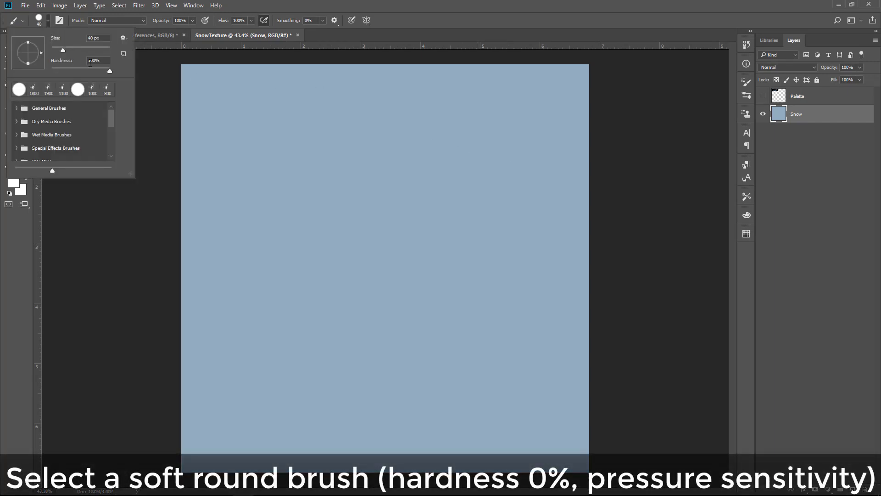
{"action": "left_click_drag", "start_coordinate": [68, 68], "coordinate": [44, 68]}
{"action": "left_click", "coordinate": [147, 92]}
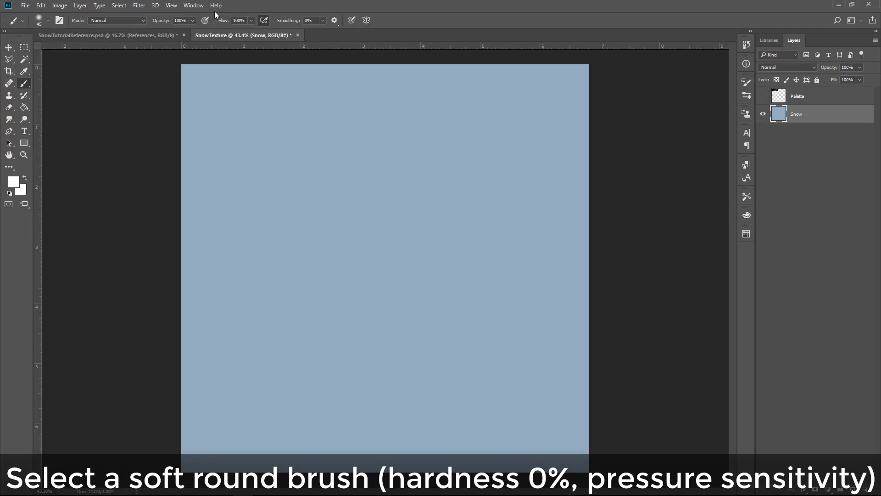
{"action": "key", "text": "bracketright"}
{"action": "key", "text": "bracketright"}
{"action": "key", "text": "bracketright"}
{"action": "key", "text": "bracketright"}
{"action": "key", "text": "bracketright"}
{"action": "key", "text": "bracketright"}
{"action": "key", "text": "bracketright"}
{"action": "key", "text": "bracketright"}
{"action": "key", "text": "bracketright"}
{"action": "key", "text": "bracketright"}
{"action": "key", "text": "bracketright"}
{"action": "key", "text": "bracketright"}
{"action": "key", "text": "bracketleft"}
{"action": "key", "text": "bracketleft"}
{"action": "key", "text": "bracketleft"}
{"action": "key", "text": "bracketright"}
{"action": "key", "text": "bracketright"}
Examine the lavender-toned snow photo up close in the SnowTutorialReference document for ridge shapes and shadows
{"action": "left_click", "coordinate": [154, 37]}
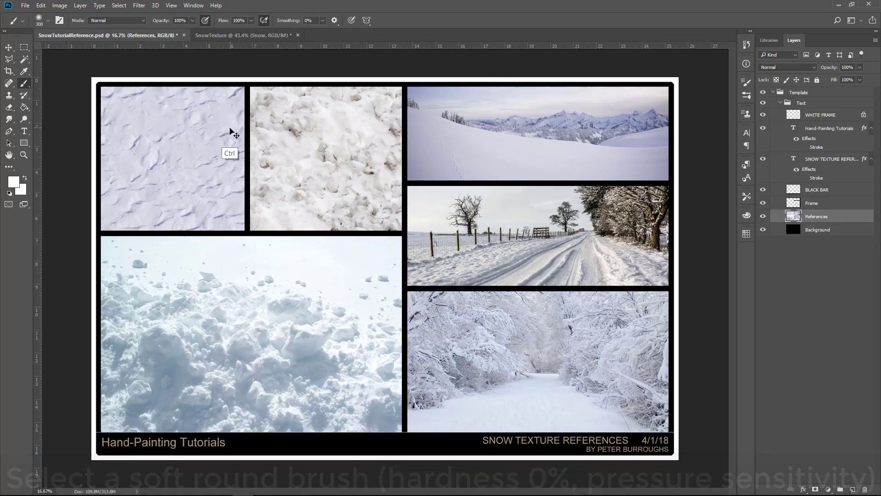
{"action": "key", "text": "ctrl+plus"}
{"action": "key", "text": "ctrl+plus"}
{"action": "key", "text": "ctrl+plus"}
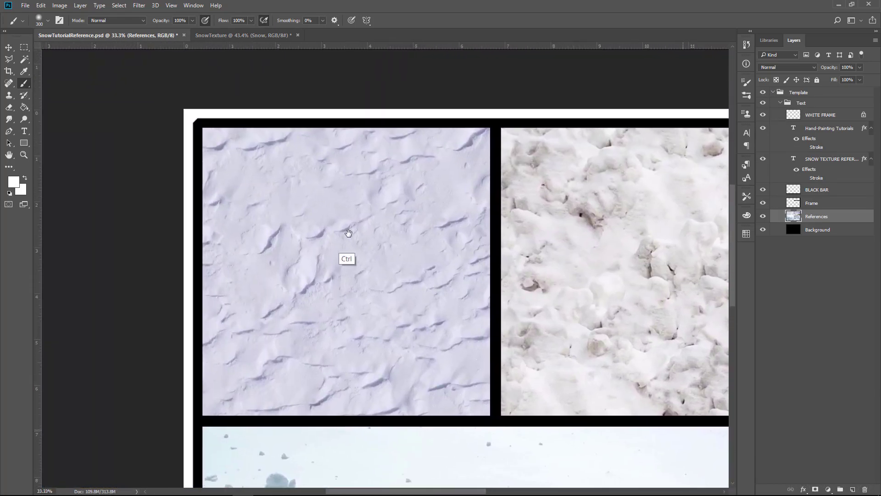
{"action": "scroll", "coordinate": [367, 205], "scroll_direction": "down", "scroll_amount": 1}
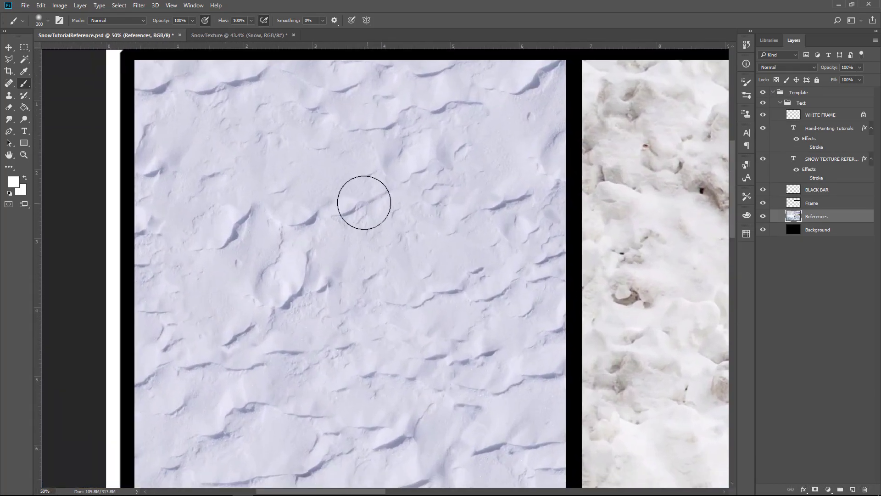
Return to SnowTexture and paint broad, soft mounds of white and pale blue across the Snow layer, leaving blue shadows between them
{"action": "left_click", "coordinate": [262, 38]}
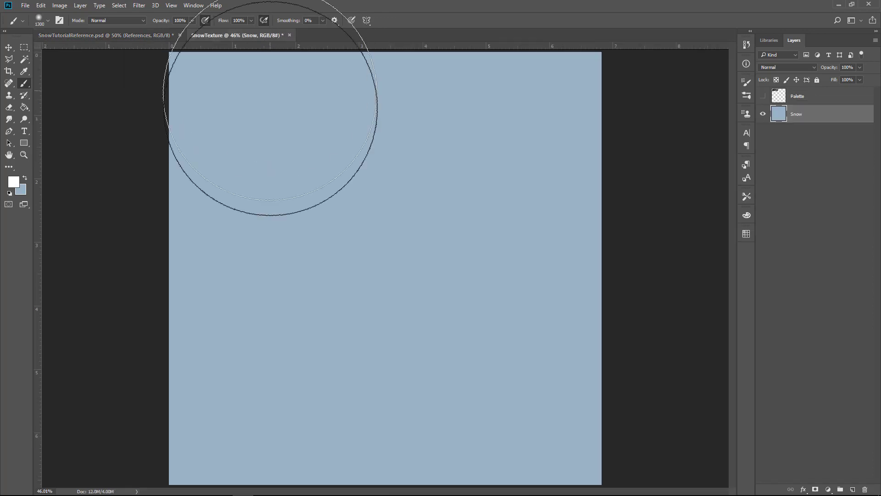
{"action": "mouse_move", "coordinate": [168, 113]}
{"action": "left_mouse_down"}
{"action": "mouse_move", "coordinate": [326, 78]}
{"action": "mouse_move", "coordinate": [409, 108]}
{"action": "mouse_move", "coordinate": [620, 48]}
{"action": "mouse_move", "coordinate": [347, 103]}
{"action": "mouse_move", "coordinate": [236, 161]}
{"action": "mouse_move", "coordinate": [295, 177]}
{"action": "mouse_move", "coordinate": [246, 146]}
{"action": "mouse_move", "coordinate": [207, 178]}
{"action": "mouse_move", "coordinate": [438, 191]}
{"action": "mouse_move", "coordinate": [431, 187]}
{"action": "mouse_move", "coordinate": [533, 207]}
{"action": "mouse_move", "coordinate": [371, 214]}
{"action": "left_mouse_up"}
{"action": "mouse_move", "coordinate": [420, 222]}
{"action": "left_mouse_down"}
{"action": "mouse_move", "coordinate": [496, 149]}
{"action": "mouse_move", "coordinate": [594, 134]}
{"action": "mouse_move", "coordinate": [584, 78]}
{"action": "mouse_move", "coordinate": [584, 190]}
{"action": "mouse_move", "coordinate": [460, 149]}
{"action": "mouse_move", "coordinate": [433, 212]}
{"action": "mouse_move", "coordinate": [271, 240]}
{"action": "mouse_move", "coordinate": [306, 248]}
{"action": "mouse_move", "coordinate": [199, 222]}
{"action": "mouse_move", "coordinate": [218, 269]}
{"action": "mouse_move", "coordinate": [171, 229]}
{"action": "mouse_move", "coordinate": [208, 170]}
{"action": "mouse_move", "coordinate": [254, 173]}
{"action": "mouse_move", "coordinate": [315, 283]}
{"action": "mouse_move", "coordinate": [401, 303]}
{"action": "mouse_move", "coordinate": [351, 330]}
{"action": "mouse_move", "coordinate": [364, 335]}
{"action": "mouse_move", "coordinate": [557, 276]}
{"action": "mouse_move", "coordinate": [596, 319]}
{"action": "mouse_move", "coordinate": [573, 377]}
{"action": "mouse_move", "coordinate": [347, 394]}
{"action": "mouse_move", "coordinate": [296, 374]}
{"action": "mouse_move", "coordinate": [353, 458]}
{"action": "mouse_move", "coordinate": [184, 354]}
{"action": "mouse_move", "coordinate": [361, 457]}
{"action": "mouse_move", "coordinate": [378, 421]}
{"action": "mouse_move", "coordinate": [450, 440]}
{"action": "mouse_move", "coordinate": [434, 472]}
{"action": "mouse_move", "coordinate": [585, 470]}
{"action": "mouse_move", "coordinate": [569, 440]}
{"action": "left_mouse_up"}
{"action": "mouse_move", "coordinate": [579, 364]}
{"action": "left_mouse_down"}
{"action": "mouse_move", "coordinate": [591, 271]}
{"action": "mouse_move", "coordinate": [605, 239]}
{"action": "mouse_move", "coordinate": [312, 393]}
{"action": "mouse_move", "coordinate": [170, 384]}
{"action": "mouse_move", "coordinate": [246, 467]}
{"action": "mouse_move", "coordinate": [157, 315]}
{"action": "mouse_move", "coordinate": [229, 241]}
{"action": "mouse_move", "coordinate": [191, 181]}
{"action": "left_mouse_up"}
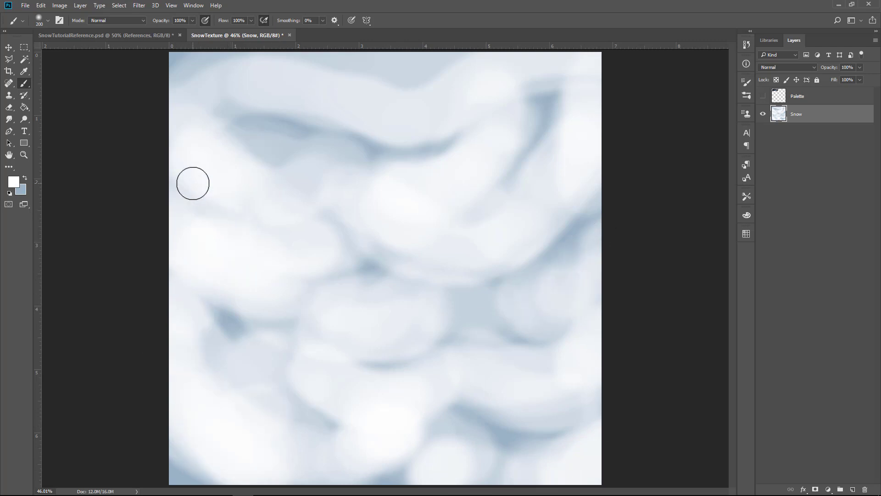
Paint thin white highlights along the edges of the middle and lower snow mounds with a 25 px brush
{"action": "key", "text": "bracketleft"}
{"action": "mouse_move", "coordinate": [456, 264]}
{"action": "left_mouse_down"}
{"action": "mouse_move", "coordinate": [380, 243]}
{"action": "mouse_move", "coordinate": [497, 268]}
{"action": "mouse_move", "coordinate": [361, 248]}
{"action": "left_mouse_up"}
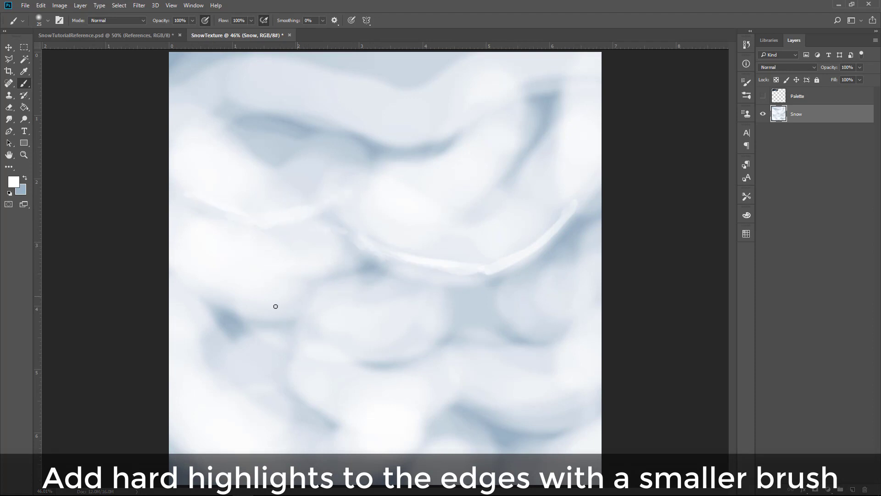
{"action": "left_click_drag", "start_coordinate": [217, 299], "coordinate": [385, 273]}
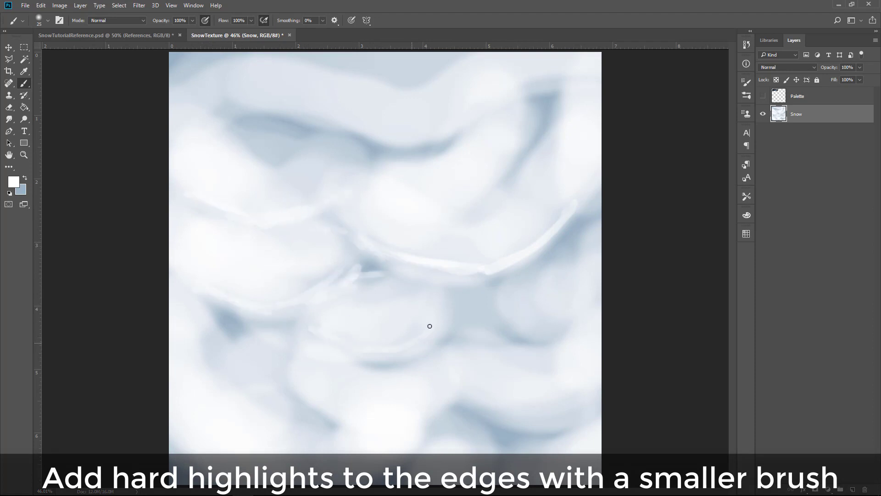
{"action": "left_click_drag", "start_coordinate": [430, 326], "coordinate": [357, 351]}
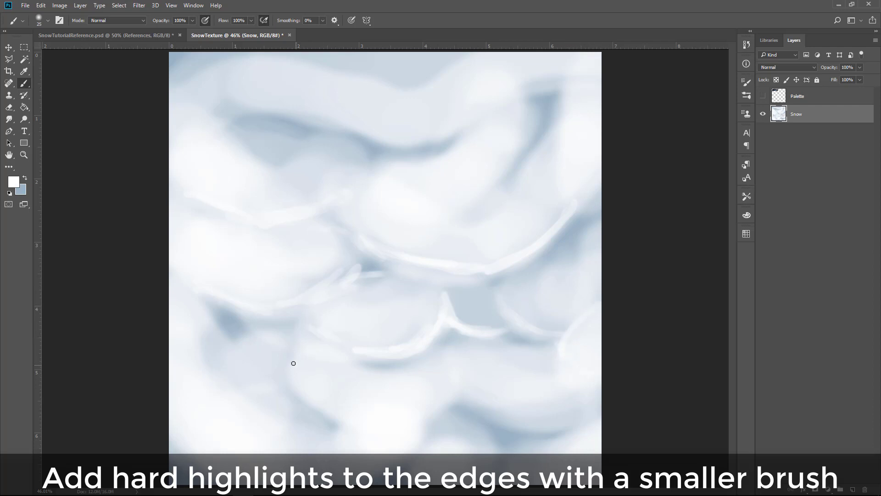
{"action": "left_click_drag", "start_coordinate": [294, 363], "coordinate": [339, 423]}
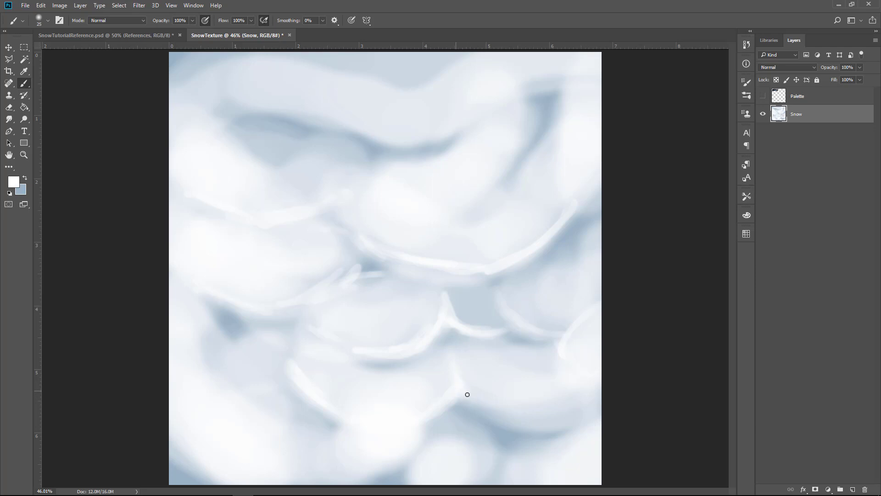
{"action": "left_click_drag", "start_coordinate": [467, 394], "coordinate": [508, 416]}
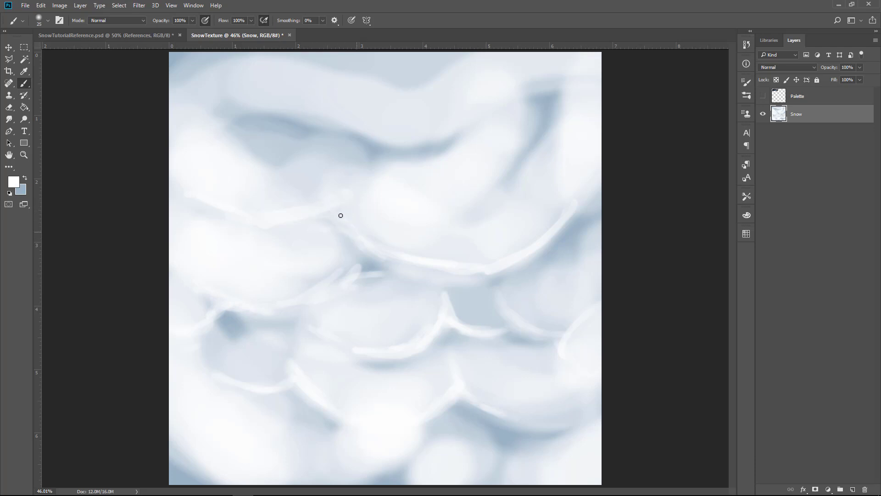
Add thin white edge highlights along the long upper ridge and beside the dark crease in the canvas's upper right
{"action": "left_click_drag", "start_coordinate": [354, 144], "coordinate": [393, 160]}
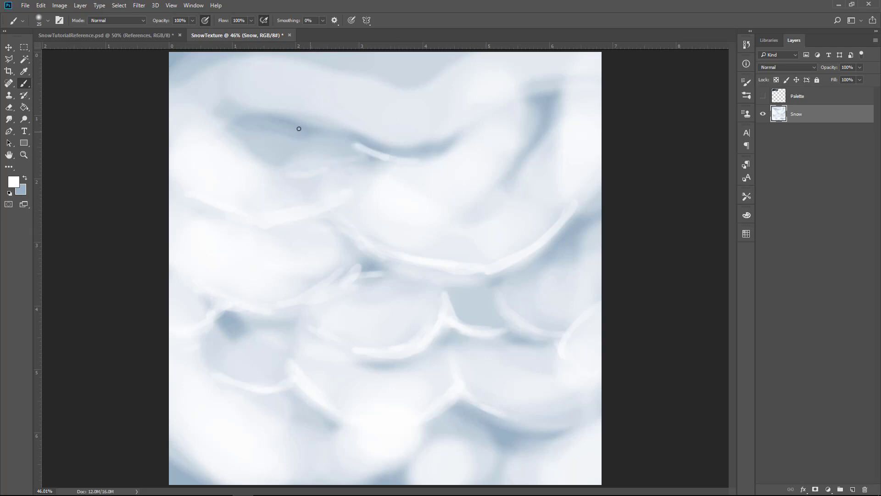
{"action": "left_click_drag", "start_coordinate": [248, 113], "coordinate": [324, 119]}
{"action": "left_click_drag", "start_coordinate": [444, 137], "coordinate": [361, 133]}
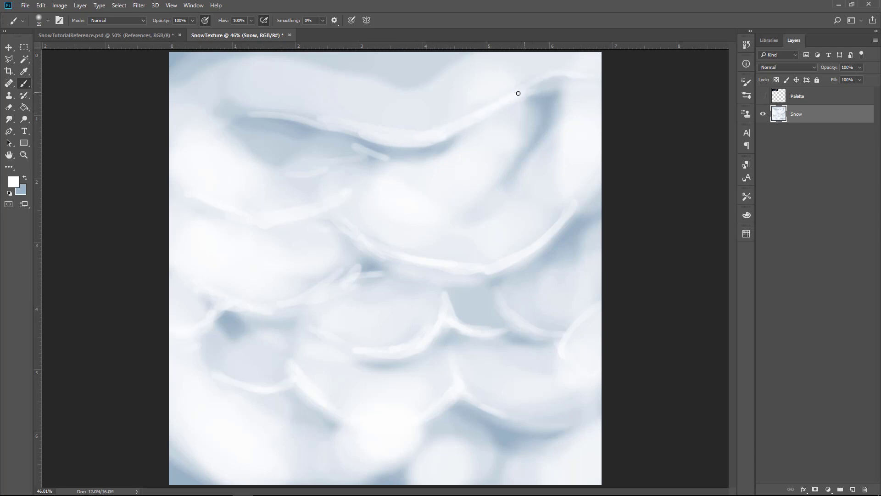
{"action": "left_click_drag", "start_coordinate": [517, 91], "coordinate": [593, 80]}
{"action": "left_click_drag", "start_coordinate": [295, 116], "coordinate": [332, 122]}
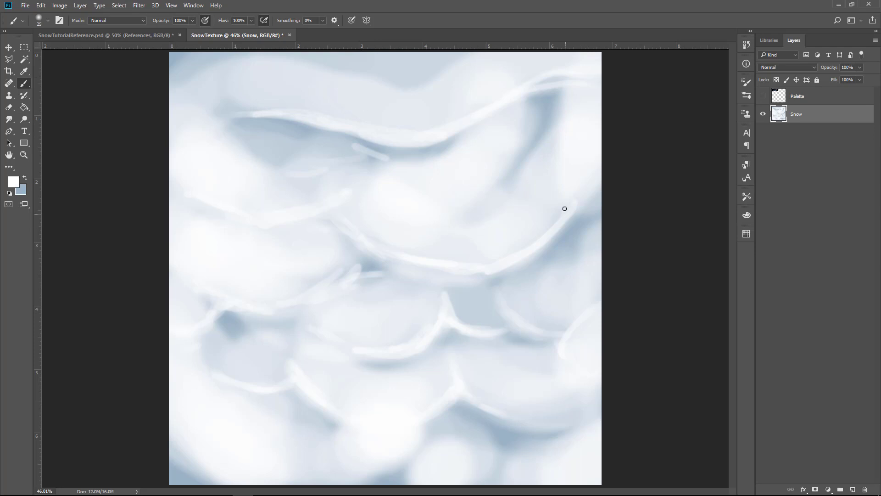
{"action": "mouse_move", "coordinate": [522, 163]}
{"action": "left_mouse_down"}
{"action": "mouse_move", "coordinate": [568, 133]}
{"action": "mouse_move", "coordinate": [545, 144]}
{"action": "mouse_move", "coordinate": [566, 103]}
{"action": "mouse_move", "coordinate": [554, 130]}
{"action": "mouse_move", "coordinate": [583, 133]}
{"action": "mouse_move", "coordinate": [567, 89]}
{"action": "mouse_move", "coordinate": [519, 172]}
{"action": "left_mouse_up"}
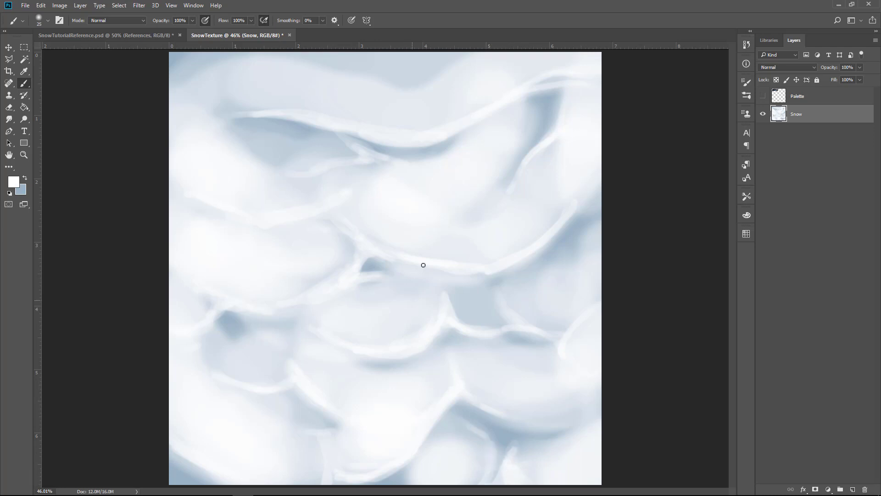
Blend the hard highlights on the left-hand mounds and long upper ridge into the snow with a larger soft brush
{"action": "key", "text": "bracketright"}
{"action": "key", "text": "bracketright"}
{"action": "key", "text": "bracketright"}
{"action": "key", "text": "bracketright"}
{"action": "key", "text": "bracketleft"}
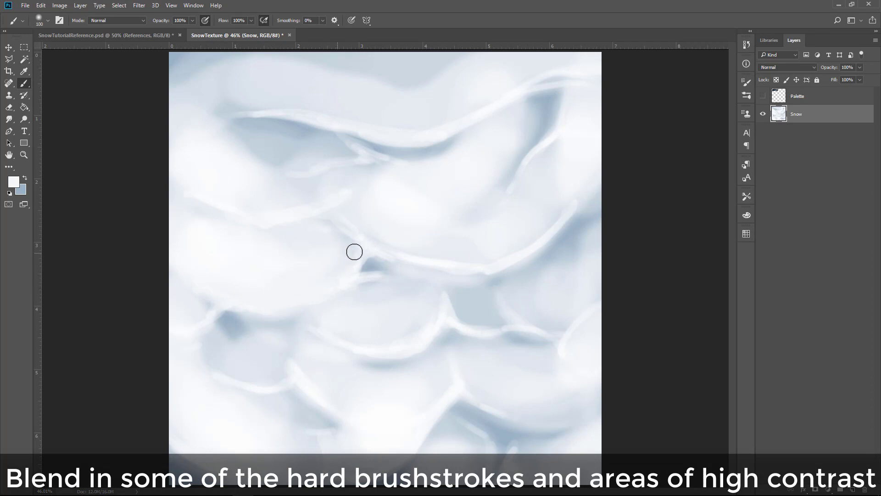
{"action": "key", "text": "bracketleft"}
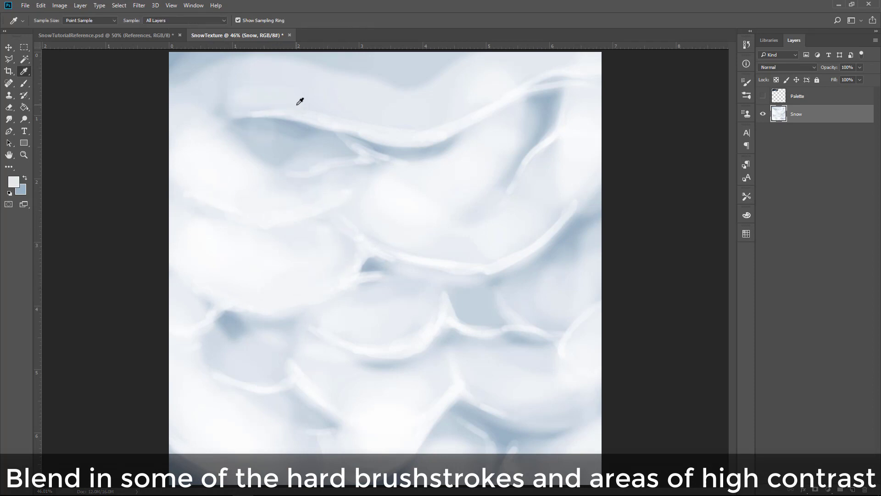
{"action": "key", "text": "bracketright"}
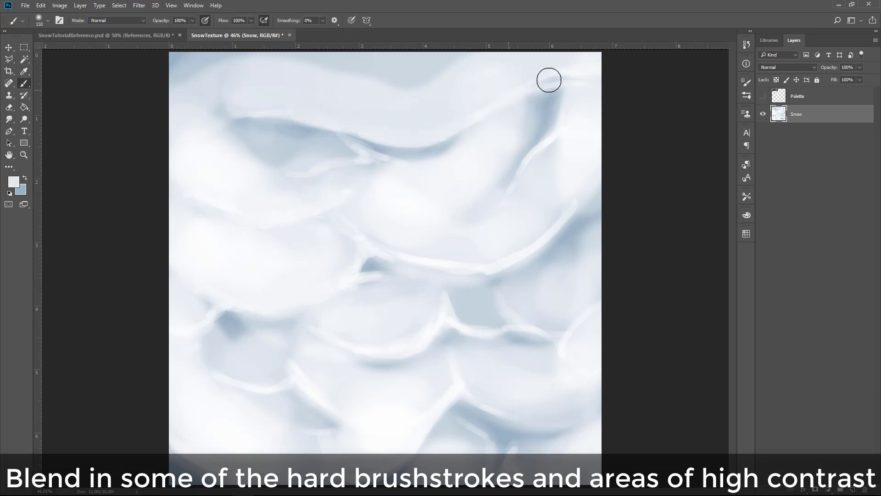
Soften the white highlight beside the upper-right crease using blue and pale tones sampled from the surrounding snow
{"action": "left_click", "coordinate": [543, 150], "text": "alt"}
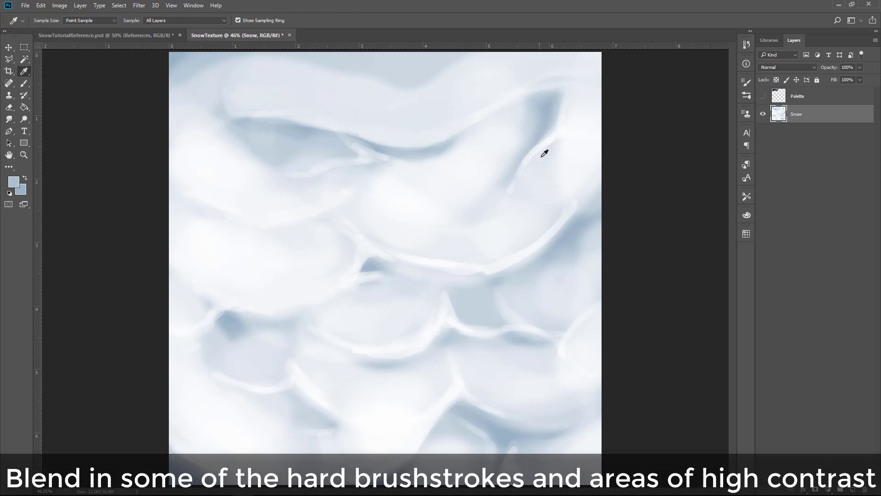
{"action": "key", "text": "bracketleft"}
{"action": "left_click_drag", "start_coordinate": [571, 115], "coordinate": [541, 147]}
{"action": "left_click", "coordinate": [542, 148], "text": "alt"}
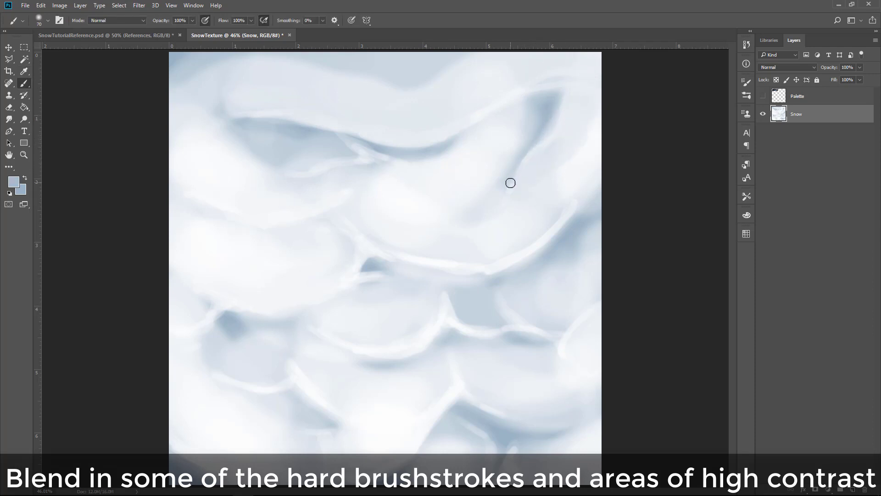
{"action": "left_click_drag", "start_coordinate": [510, 180], "coordinate": [553, 126]}
{"action": "left_click", "coordinate": [552, 126], "text": "alt"}
{"action": "key", "text": "bracketleft"}
{"action": "left_click_drag", "start_coordinate": [545, 158], "coordinate": [555, 127]}
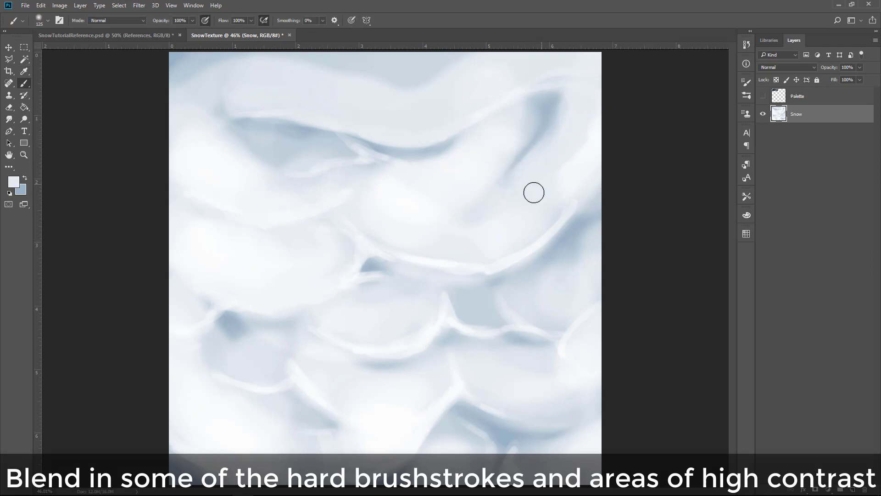
Blend the highlight along the long central ridge into the snow using pale tones sampled nearby
{"action": "left_click", "coordinate": [495, 180], "text": "alt"}
{"action": "left_click", "coordinate": [490, 253], "text": "alt"}
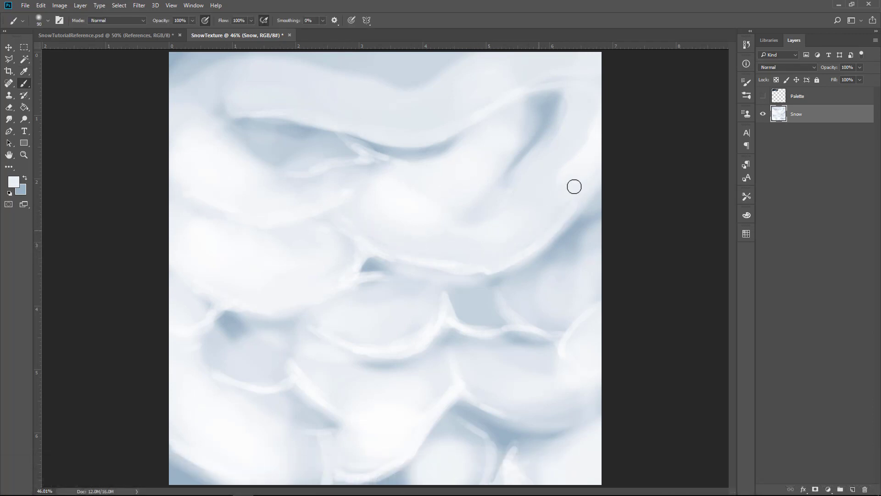
{"action": "left_click", "coordinate": [378, 290], "text": "alt"}
{"action": "key", "text": "bracketright"}
{"action": "key", "text": "bracketright"}
Tone down the white edges around the grey-blue hollow right of center using tones sampled from the hollow and adjacent mound
{"action": "left_click", "coordinate": [476, 317], "text": "alt"}
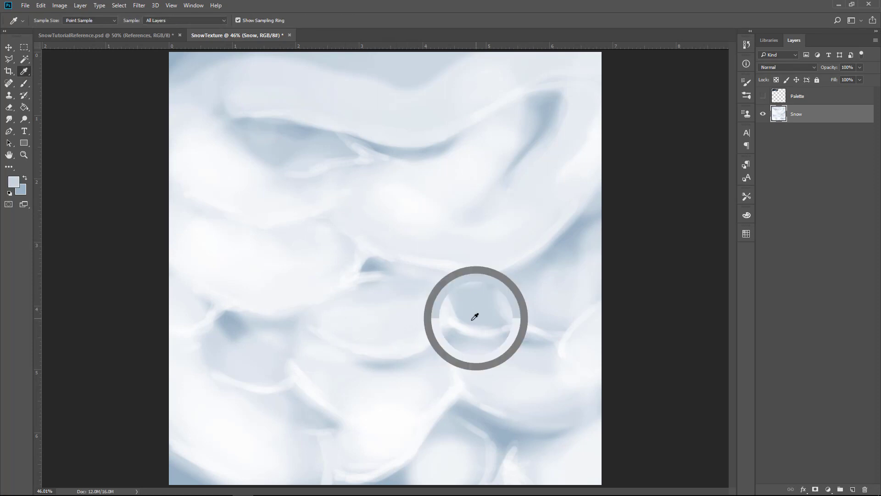
{"action": "key", "text": "bracketleft"}
{"action": "key", "text": "bracketleft"}
{"action": "key", "text": "bracketleft"}
{"action": "key", "text": "bracketleft"}
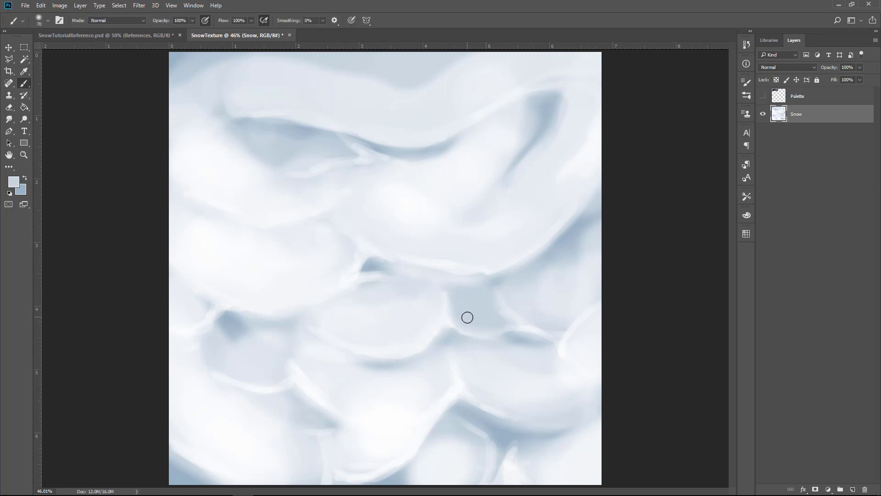
{"action": "left_click", "coordinate": [524, 312], "text": "alt"}
{"action": "key", "text": "bracketleft"}
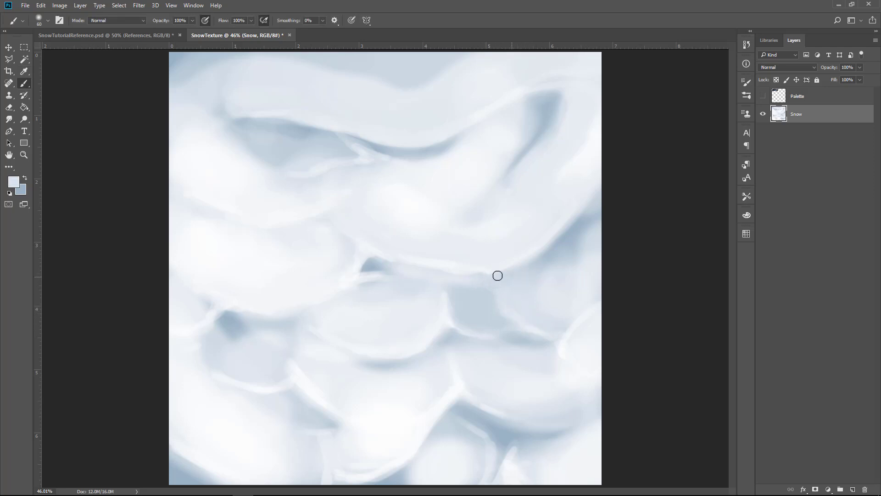
Smooth the mounds and soften the crease near the canvas's lower-right edge with sampled near-white tones
{"action": "left_click", "coordinate": [585, 339], "text": "alt"}
{"action": "key", "text": "bracketright"}
{"action": "key", "text": "bracketright"}
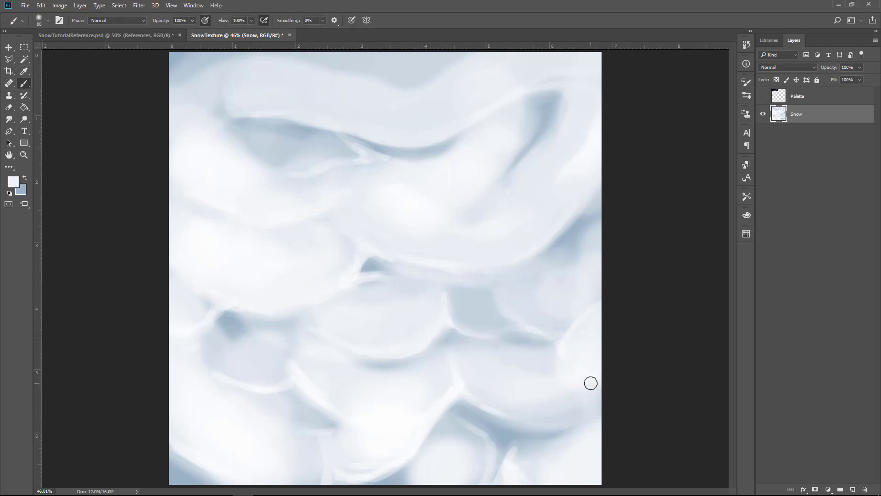
{"action": "left_click", "coordinate": [492, 393], "text": "alt"}
{"action": "left_click_drag", "start_coordinate": [581, 418], "coordinate": [587, 433]}
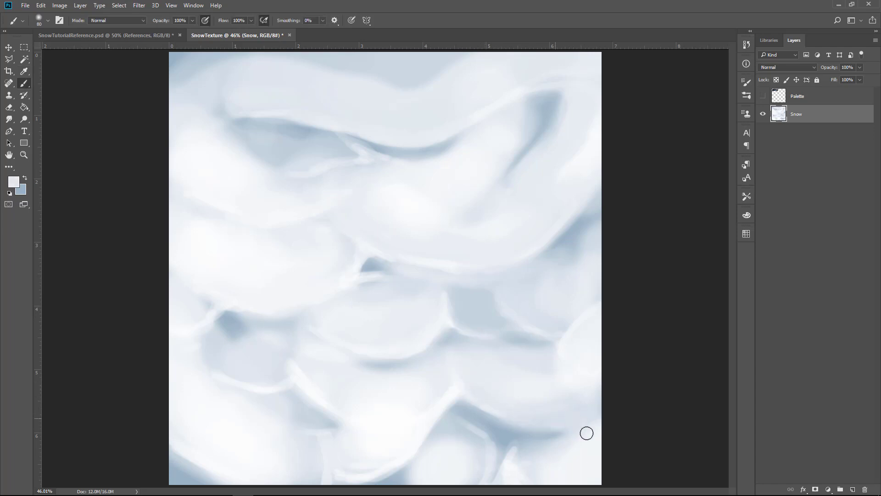
Paint out the stray highlights below the small dark gap at the canvas center with sampled pale blue tones
{"action": "left_click", "coordinate": [372, 285], "text": "alt"}
{"action": "key", "text": "bracketright"}
{"action": "key", "text": "bracketright"}
{"action": "key", "text": "bracketright"}
{"action": "left_click_drag", "start_coordinate": [368, 273], "coordinate": [351, 283]}
{"action": "left_click", "coordinate": [395, 285], "text": "alt"}
{"action": "key", "text": "bracketright"}
{"action": "key", "text": "bracketright"}
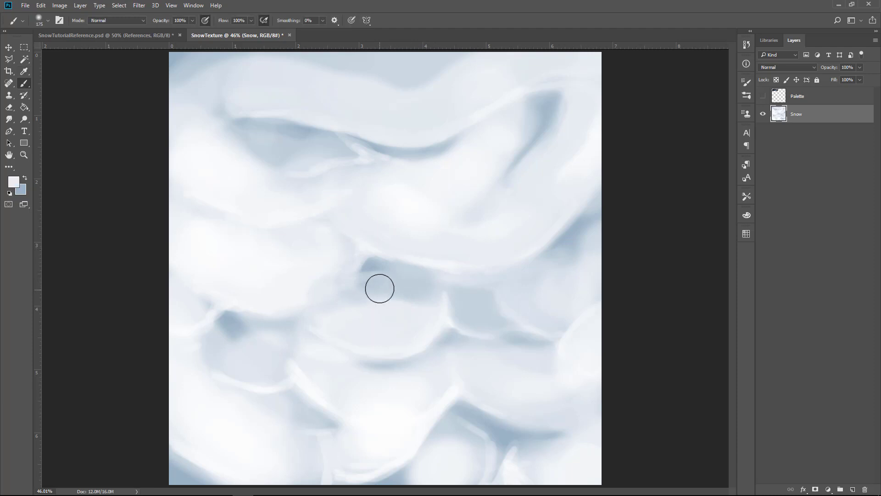
Even out the contrast across the whole canvas by glazing sampled pale blue-grey tones over shadows and mounds with a large soft brush
{"action": "left_click", "coordinate": [429, 228], "text": "alt"}
{"action": "key", "text": "bracketright"}
{"action": "key", "text": "bracketright"}
{"action": "mouse_move", "coordinate": [232, 383]}
{"action": "left_mouse_down"}
{"action": "mouse_move", "coordinate": [182, 427]}
{"action": "mouse_move", "coordinate": [357, 433]}
{"action": "mouse_move", "coordinate": [372, 460]}
{"action": "mouse_move", "coordinate": [446, 469]}
{"action": "mouse_move", "coordinate": [521, 434]}
{"action": "mouse_move", "coordinate": [492, 390]}
{"action": "mouse_move", "coordinate": [565, 357]}
{"action": "mouse_move", "coordinate": [603, 284]}
{"action": "mouse_move", "coordinate": [504, 239]}
{"action": "mouse_move", "coordinate": [510, 198]}
{"action": "mouse_move", "coordinate": [553, 129]}
{"action": "mouse_move", "coordinate": [339, 130]}
{"action": "mouse_move", "coordinate": [271, 117]}
{"action": "mouse_move", "coordinate": [248, 82]}
{"action": "mouse_move", "coordinate": [360, 49]}
{"action": "left_mouse_up"}
{"action": "key", "text": "bracketleft"}
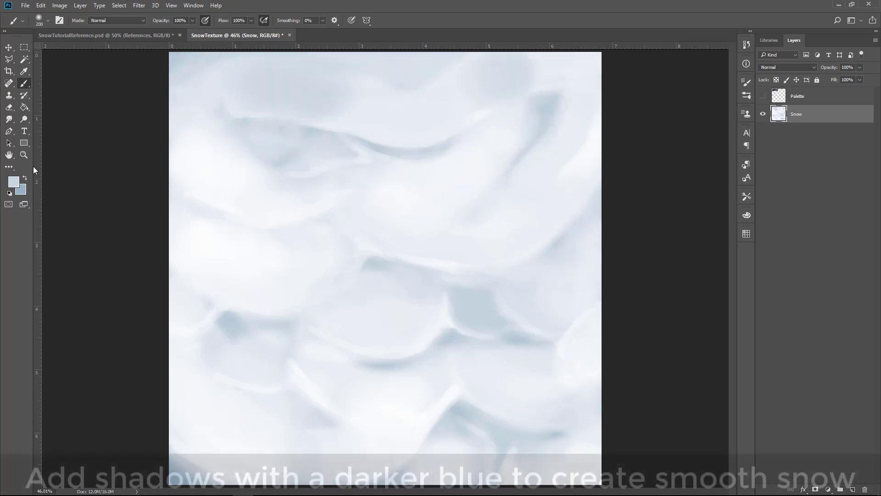
Set the foreground color to white and paint a soft, bright highlight on the upper-center mound
{"action": "key", "text": "d"}
{"action": "left_click", "coordinate": [24, 177]}
{"action": "key", "text": "bracketleft"}
{"action": "key", "text": "bracketleft"}
{"action": "key", "text": "bracketleft"}
{"action": "key", "text": "bracketleft"}
{"action": "key", "text": "bracketleft"}
{"action": "key", "text": "bracketleft"}
{"action": "mouse_move", "coordinate": [396, 102]}
{"action": "left_mouse_down"}
{"action": "mouse_move", "coordinate": [341, 93]}
{"action": "mouse_move", "coordinate": [429, 104]}
{"action": "left_mouse_up"}
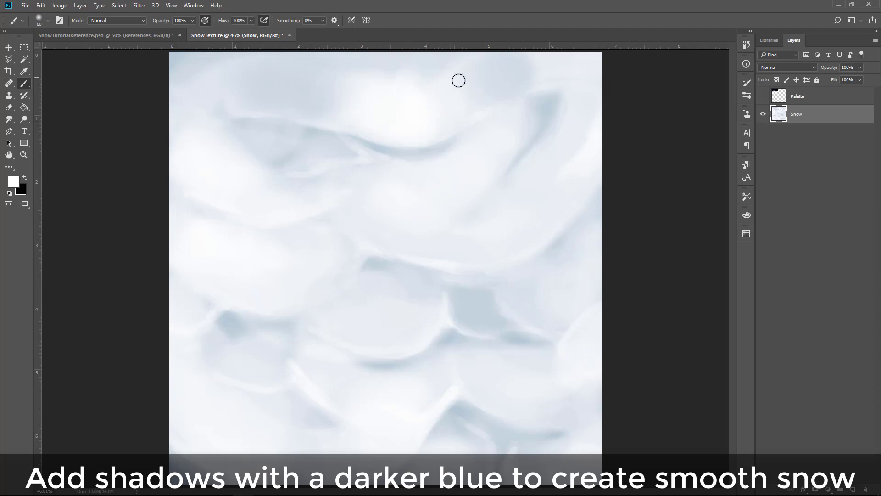
Soften the upper-right crease with a pale blue-grey sampled from the upper shadow, using a 200 px brush
{"action": "key", "text": "bracketright"}
{"action": "key", "text": "bracketright"}
{"action": "key", "text": "bracketright"}
{"action": "key", "text": "bracketright"}
{"action": "key", "text": "bracketright"}
{"action": "key", "text": "bracketright"}
{"action": "left_click", "coordinate": [512, 69], "text": "alt"}
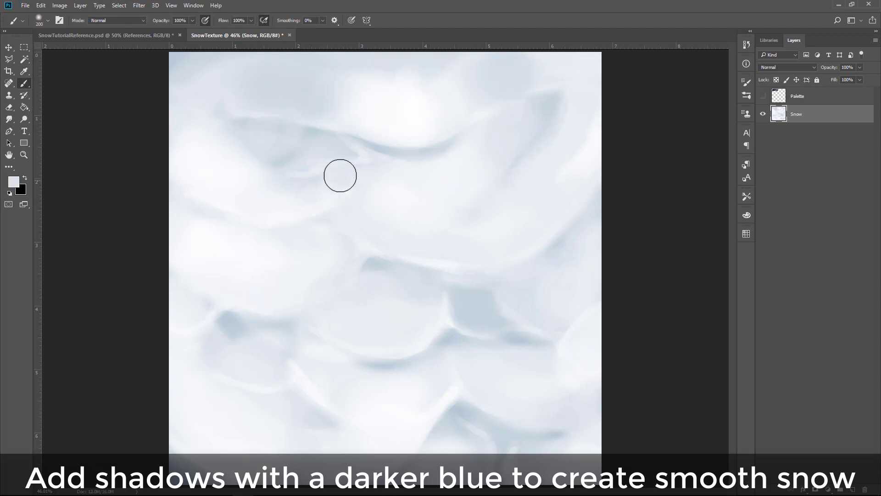
Paint soft near-white highlights on the central mound and the upper-right mounds, reducing the brush to 100 px
{"action": "left_click", "coordinate": [395, 179], "text": "alt"}
{"action": "key", "text": "bracketleft"}
{"action": "key", "text": "bracketleft"}
{"action": "key", "text": "bracketleft"}
{"action": "key", "text": "bracketleft"}
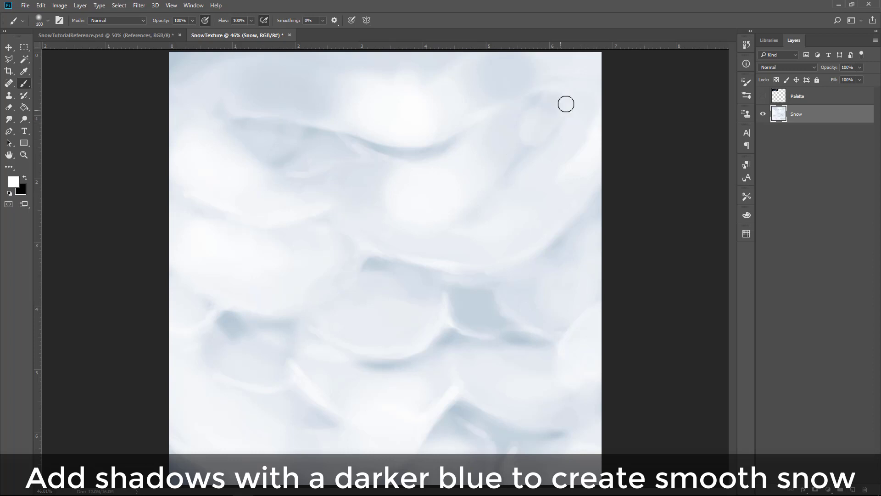
{"action": "mouse_move", "coordinate": [566, 105]}
{"action": "left_mouse_down"}
{"action": "mouse_move", "coordinate": [600, 158]}
{"action": "mouse_move", "coordinate": [522, 94]}
{"action": "mouse_move", "coordinate": [534, 57]}
{"action": "mouse_move", "coordinate": [504, 68]}
{"action": "left_mouse_up"}
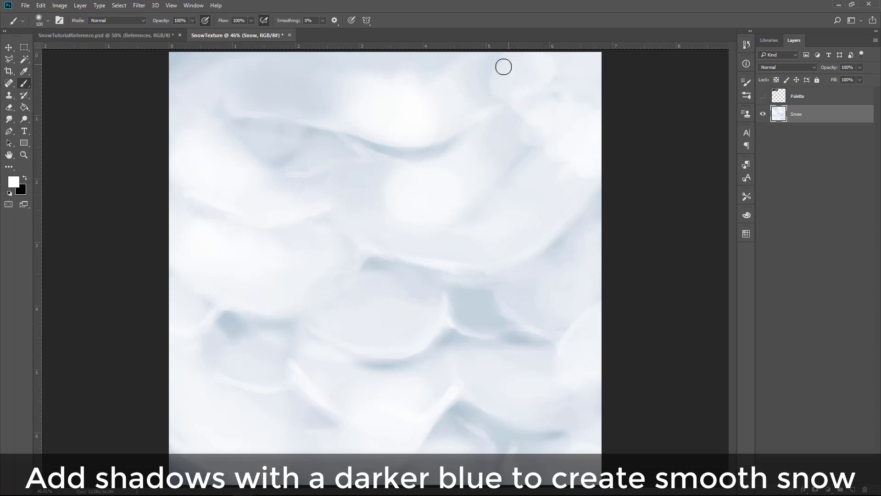
Paint a pale blue-grey shadow beside the new upper-right highlight with a 150 px brush
{"action": "left_click", "coordinate": [496, 71], "text": "alt"}
{"action": "key", "text": "bracketright"}
{"action": "key", "text": "bracketright"}
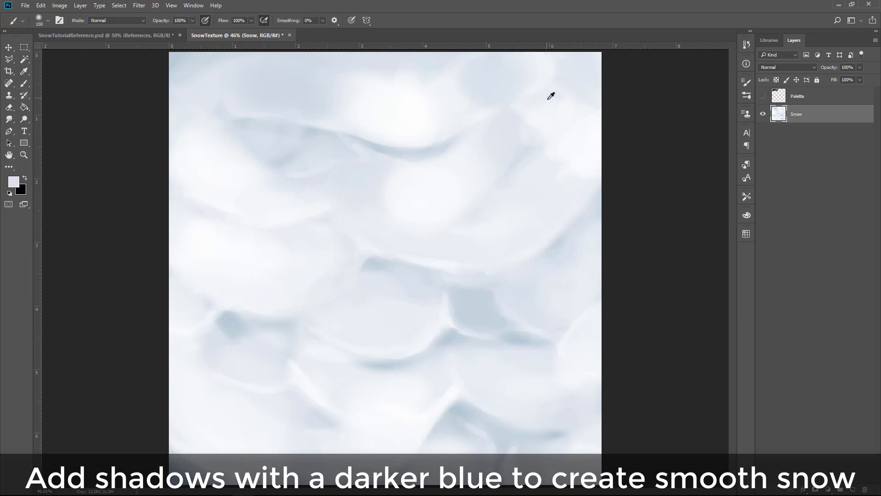
Brighten the upper-right mound with near-white and paint a pale blue-grey shadow beneath it with a 150 px brush
{"action": "key", "text": "alt"}
{"action": "key", "text": "alt"}
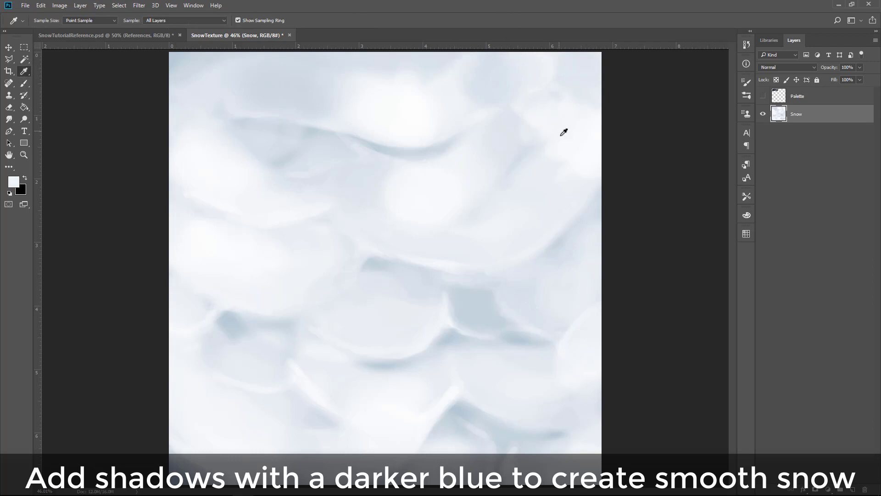
{"action": "key", "text": "alt"}
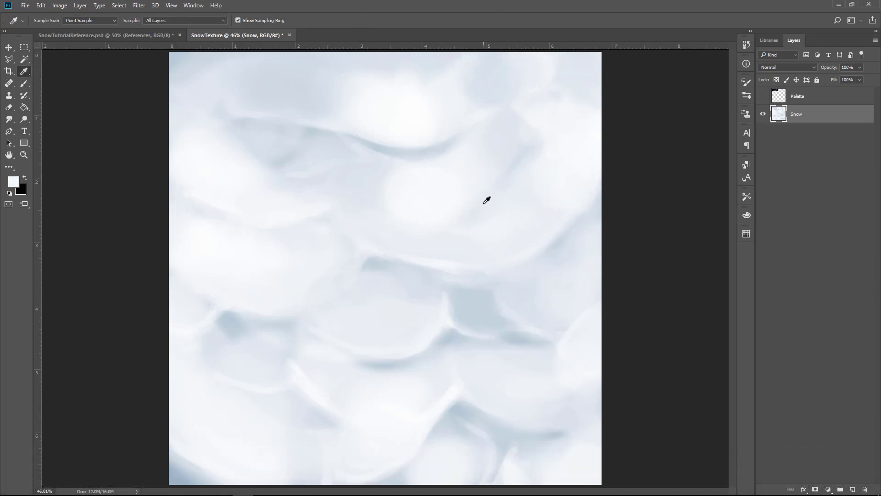
{"action": "left_click", "coordinate": [486, 116], "text": "alt"}
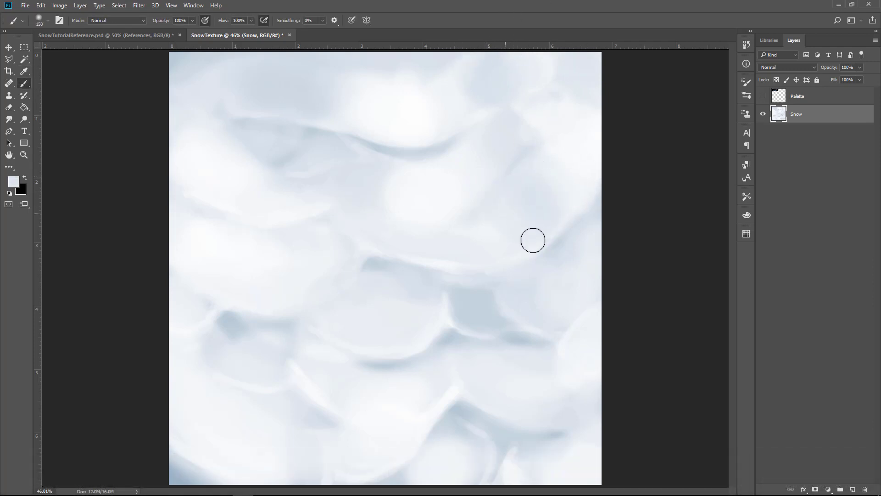
Paint a near-white highlight sampled from the upper-right mound onto the lower part of the large central mound
{"action": "left_click", "coordinate": [570, 142], "text": "alt"}
{"action": "key", "text": "bracketleft"}
{"action": "key", "text": "bracketleft"}
{"action": "key", "text": "bracketleft"}
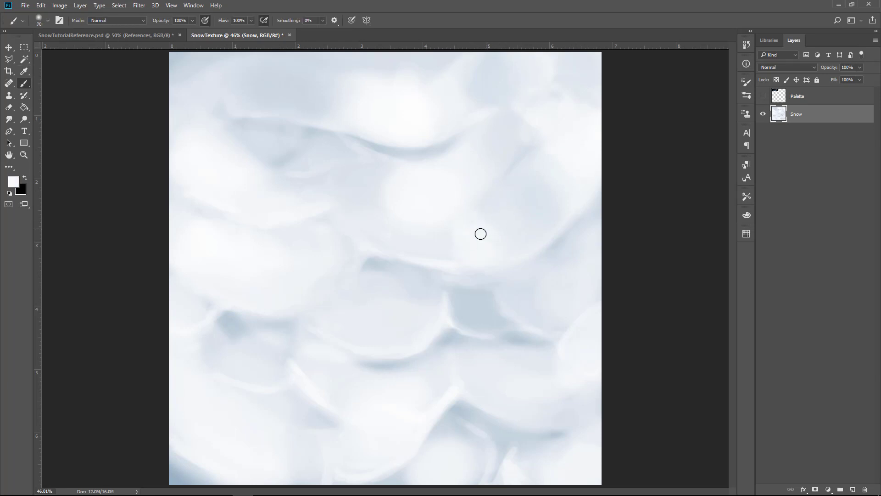
{"action": "key", "text": "bracketright"}
{"action": "key", "text": "bracketright"}
{"action": "key", "text": "bracketright"}
{"action": "key", "text": "bracketright"}
{"action": "key", "text": "bracketright"}
{"action": "key", "text": "bracketright"}
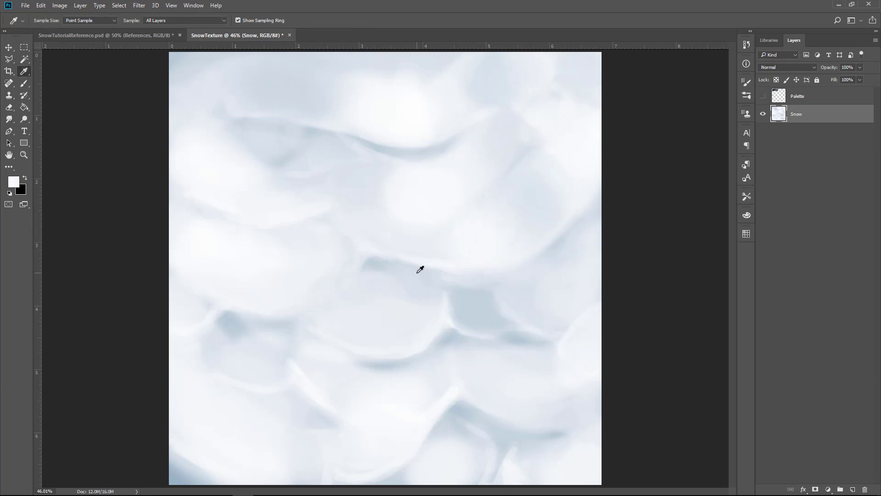
Smooth the shadow directly beneath the central mound's lower edge with sampled pale blue-grey, using a small brush
{"action": "left_click", "coordinate": [416, 272], "text": "alt"}
{"action": "key", "text": "bracketleft"}
{"action": "key", "text": "bracketleft"}
{"action": "key", "text": "bracketleft"}
{"action": "key", "text": "bracketleft"}
{"action": "key", "text": "bracketleft"}
{"action": "key", "text": "bracketleft"}
{"action": "key", "text": "bracketleft"}
{"action": "key", "text": "bracketleft"}
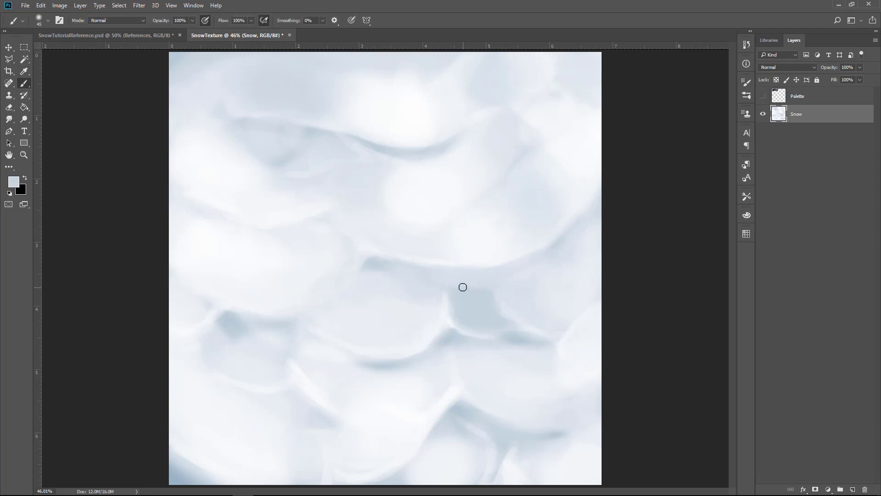
Soften the central mound's highlight and blend its shaded left side with pale blue-grey, enlarging the brush
{"action": "left_click", "coordinate": [419, 183], "text": "alt"}
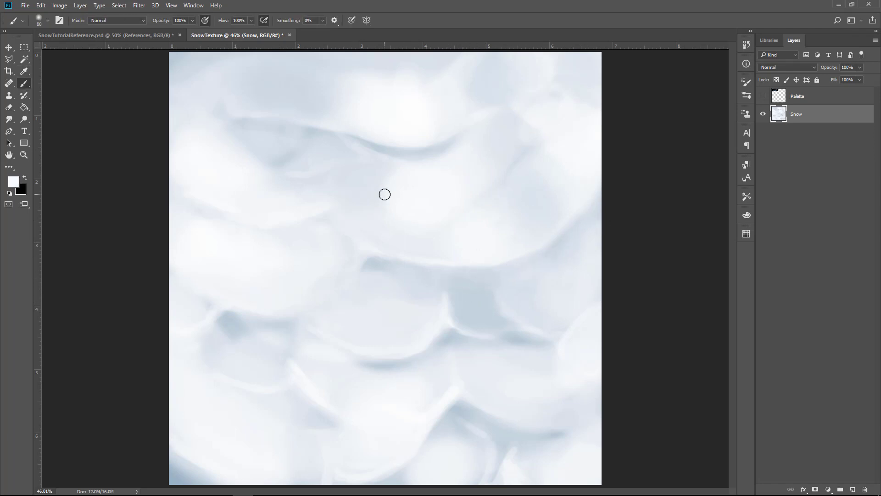
{"action": "key", "text": "bracketright"}
{"action": "key", "text": "bracketright"}
{"action": "key", "text": "bracketright"}
{"action": "key", "text": "bracketright"}
{"action": "key", "text": "bracketright"}
{"action": "key", "text": "bracketright"}
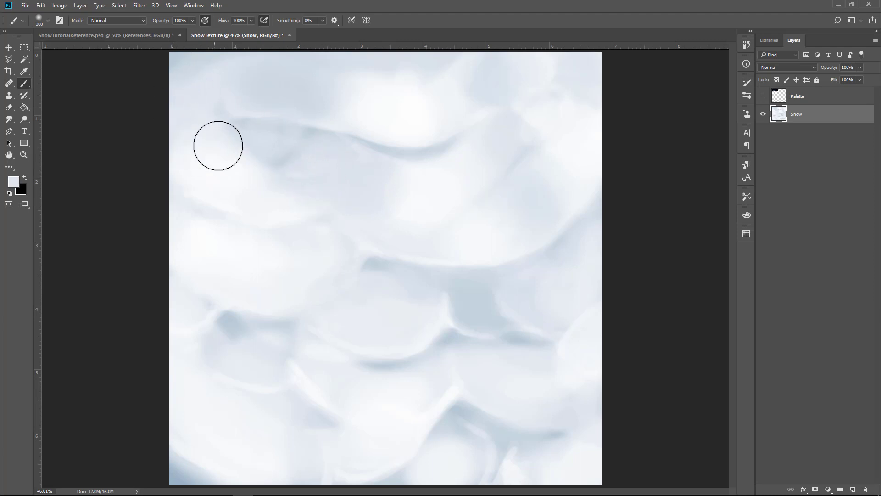
Brighten the upper-left mound with near-white sampled from the upper-center highlight, using a 200 px brush
{"action": "left_click", "coordinate": [414, 108], "text": "alt"}
{"action": "key", "text": "bracketleft"}
{"action": "key", "text": "bracketleft"}
{"action": "key", "text": "bracketleft"}
{"action": "key", "text": "bracketleft"}
{"action": "key", "text": "bracketleft"}
{"action": "key", "text": "bracketleft"}
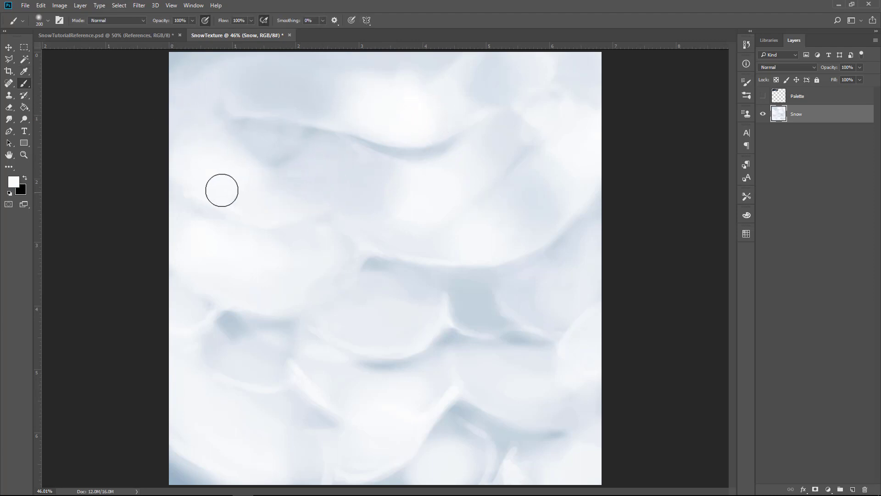
{"action": "key", "text": "bracketleft"}
Blend the crease below the upper-left mound and the dark patch above it with sampled pale tones and a 300 px brush
{"action": "left_click", "coordinate": [198, 206], "text": "alt"}
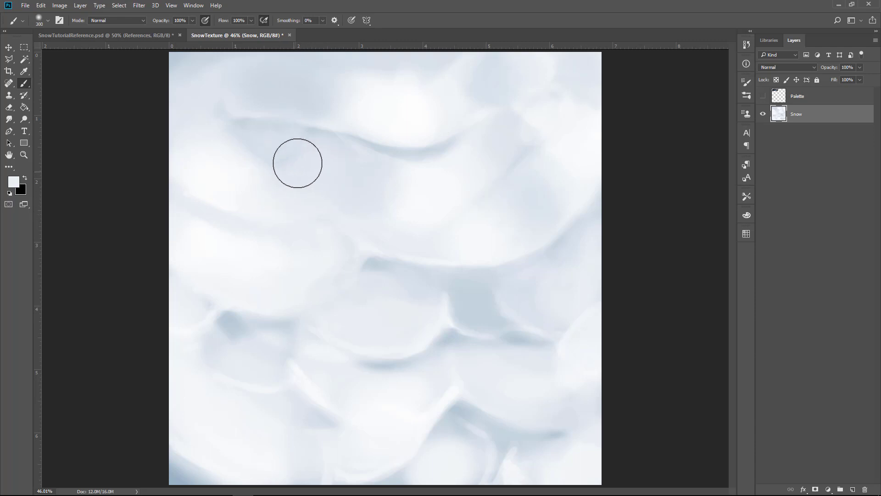
{"action": "key", "text": "i"}
{"action": "key", "text": "b"}
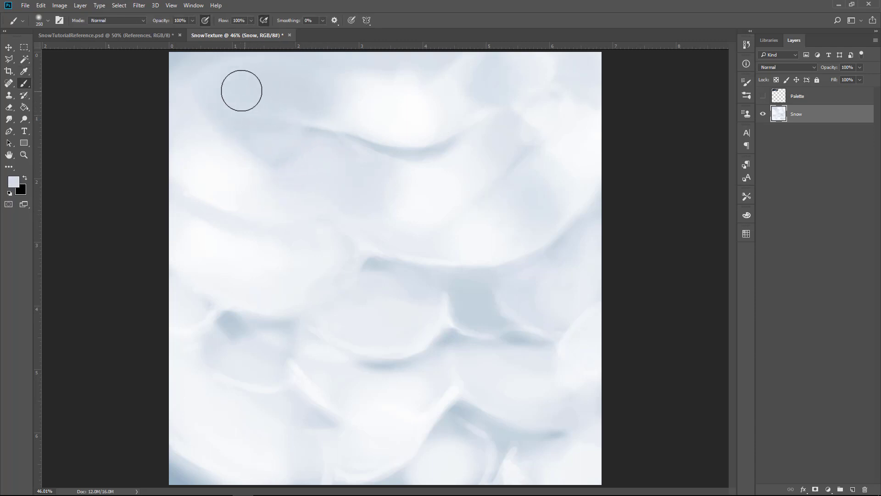
Paint a broad blue-grey shadow above the upper-left mound, reducing the brush to 150 px
{"action": "key", "text": "bracketleft"}
{"action": "key", "text": "bracketleft"}
{"action": "key", "text": "bracketleft"}
{"action": "key", "text": "bracketleft"}
{"action": "key", "text": "bracketleft"}
{"action": "key", "text": "bracketleft"}
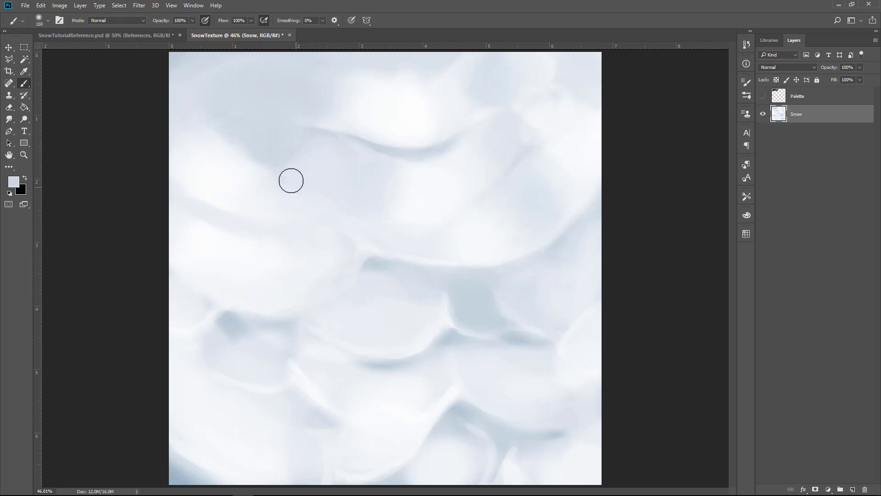
Lighten the middle of the upper-left shadow with a soft pale tone, using a 250 px brush
{"action": "left_click", "coordinate": [252, 184], "text": "alt"}
{"action": "key", "text": "bracketright"}
{"action": "key", "text": "bracketright"}
{"action": "key", "text": "bracketright"}
{"action": "key", "text": "bracketright"}
{"action": "key", "text": "bracketright"}
{"action": "key", "text": "bracketright"}
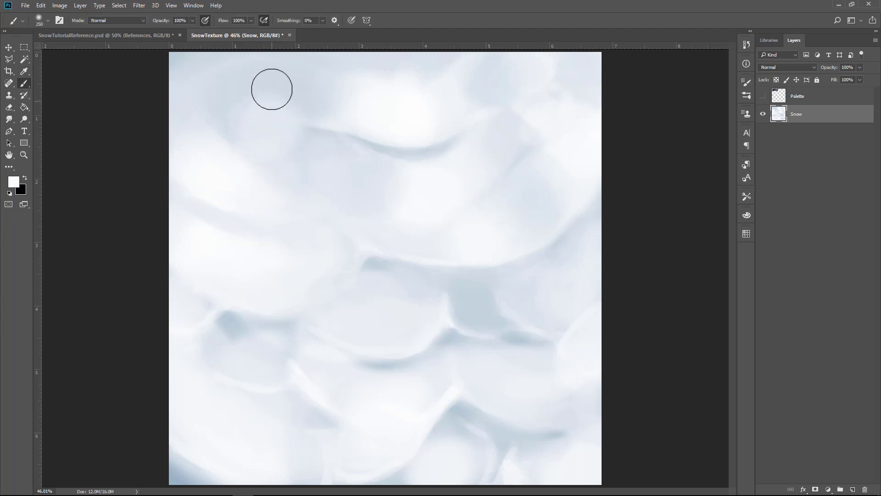
Paint a blue-grey shadow between the upper-left shading and the upper-center highlight with a 100 px brush
{"action": "key", "text": "bracketleft"}
{"action": "key", "text": "bracketleft"}
{"action": "key", "text": "bracketleft"}
{"action": "key", "text": "bracketleft"}
{"action": "key", "text": "bracketleft"}
{"action": "key", "text": "bracketleft"}
{"action": "key", "text": "bracketleft"}
{"action": "key", "text": "bracketleft"}
{"action": "key", "text": "bracketleft"}
{"action": "key", "text": "bracketleft"}
{"action": "left_click", "coordinate": [294, 67], "text": "alt"}
{"action": "key", "text": "bracketright"}
{"action": "key", "text": "bracketright"}
{"action": "key", "text": "bracketright"}
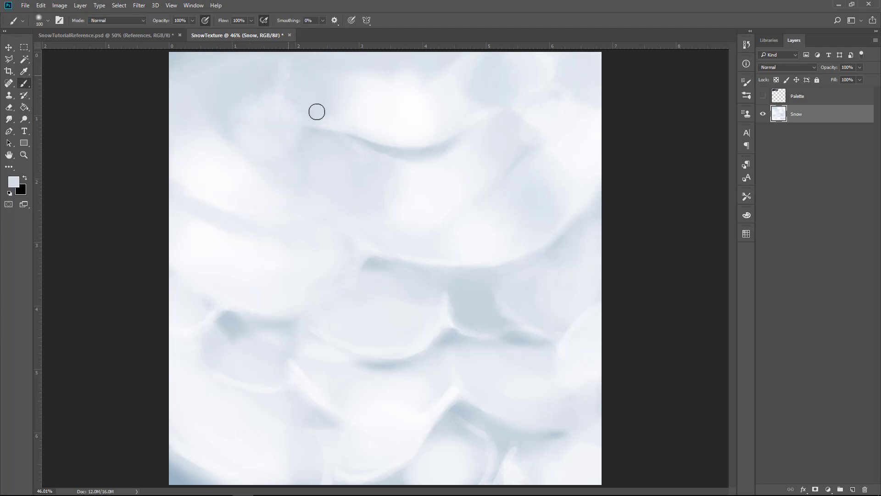
Shade the right half of the left-center mound with pale blue-grey, then resample near-white with a 175 px brush
{"action": "left_click", "coordinate": [267, 273], "text": "alt"}
{"action": "key", "text": "bracketleft"}
{"action": "left_click", "coordinate": [279, 289], "text": "alt"}
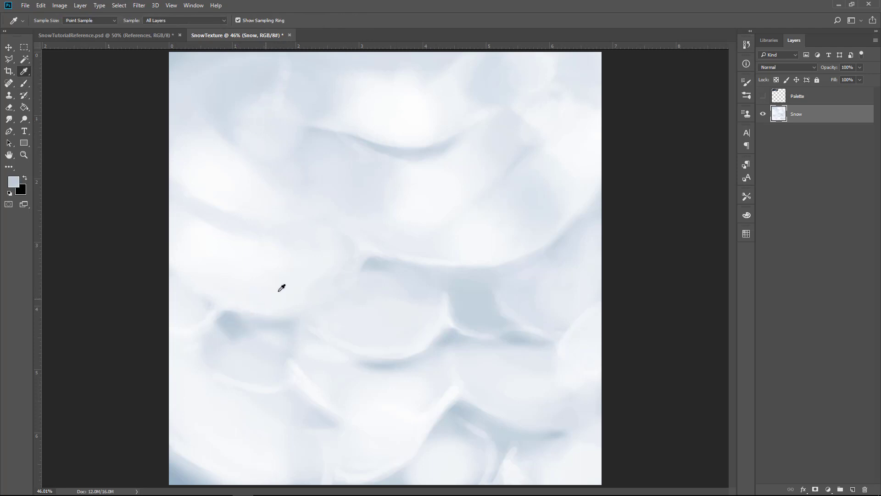
{"action": "key", "text": "bracketright"}
{"action": "key", "text": "bracketright"}
{"action": "key", "text": "bracketright"}
{"action": "key", "text": "bracketright"}
{"action": "left_click", "coordinate": [271, 266], "text": "alt"}
{"action": "key", "text": "bracketright"}
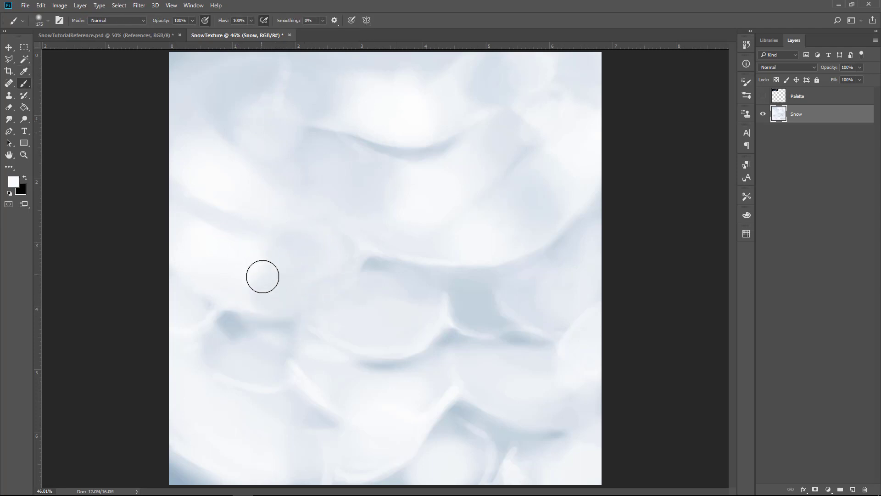
Darken the blue shadow under the central mound and paint a near-white highlight on the small mound beside it with a 100 px brush
{"action": "left_click", "coordinate": [264, 299], "text": "alt"}
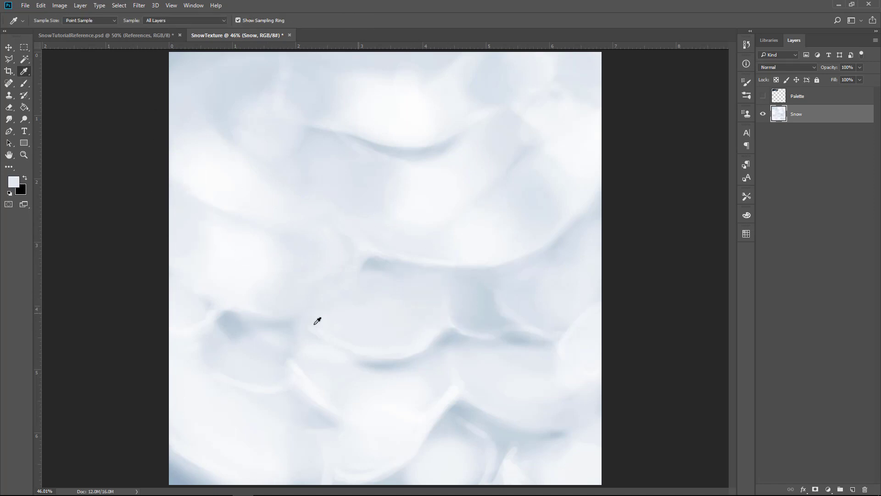
{"action": "left_click", "coordinate": [234, 323], "text": "alt"}
{"action": "key", "text": "bracketleft"}
{"action": "key", "text": "bracketleft"}
{"action": "mouse_move", "coordinate": [441, 300]}
{"action": "left_mouse_down"}
{"action": "mouse_move", "coordinate": [394, 291]}
{"action": "mouse_move", "coordinate": [365, 312]}
{"action": "mouse_move", "coordinate": [372, 322]}
{"action": "mouse_move", "coordinate": [383, 294]}
{"action": "mouse_move", "coordinate": [349, 330]}
{"action": "left_mouse_up"}
{"action": "left_click", "coordinate": [364, 310], "text": "alt"}
{"action": "key", "text": "bracketleft"}
{"action": "key", "text": "bracketleft"}
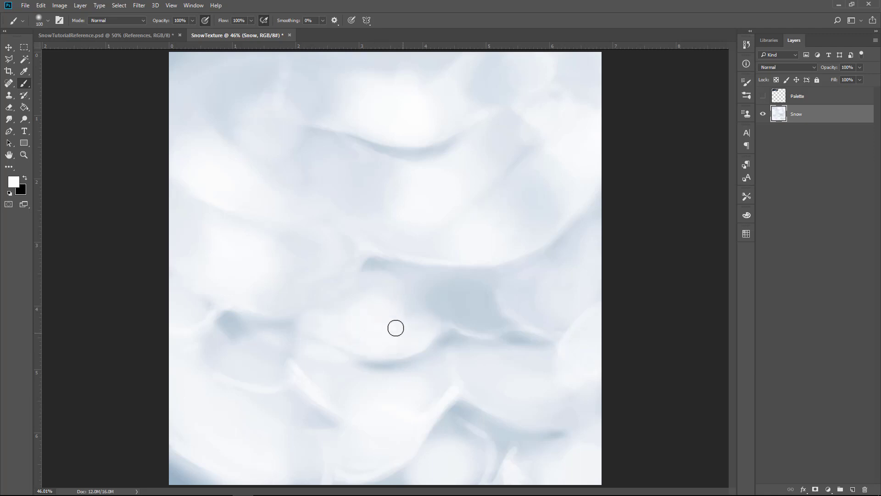
Paint bright white highlights along the lower rims of the large central and upper-center mounds with a reduced brush
{"action": "key", "text": "bracketleft"}
{"action": "key", "text": "bracketright"}
{"action": "key", "text": "bracketright"}
{"action": "key", "text": "bracketright"}
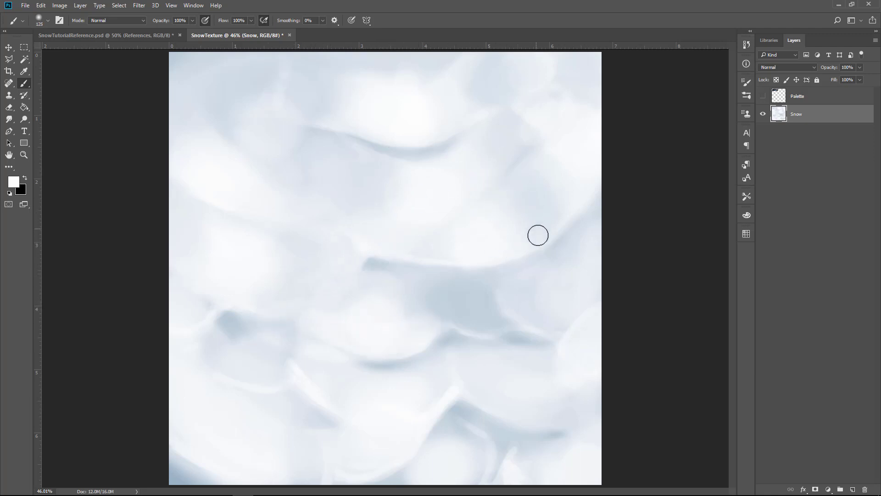
{"action": "key", "text": "bracketleft"}
{"action": "key", "text": "bracketleft"}
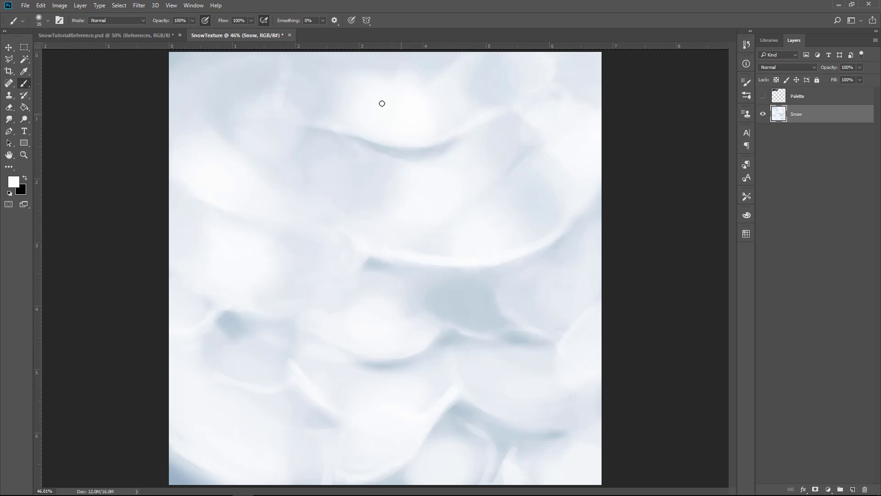
Soften the upper-center rim highlight into the surrounding snow with sampled pale tones and a larger brush
{"action": "left_click", "coordinate": [289, 113], "text": "alt"}
{"action": "key", "text": "bracketright"}
{"action": "key", "text": "i"}
{"action": "key", "text": "b"}
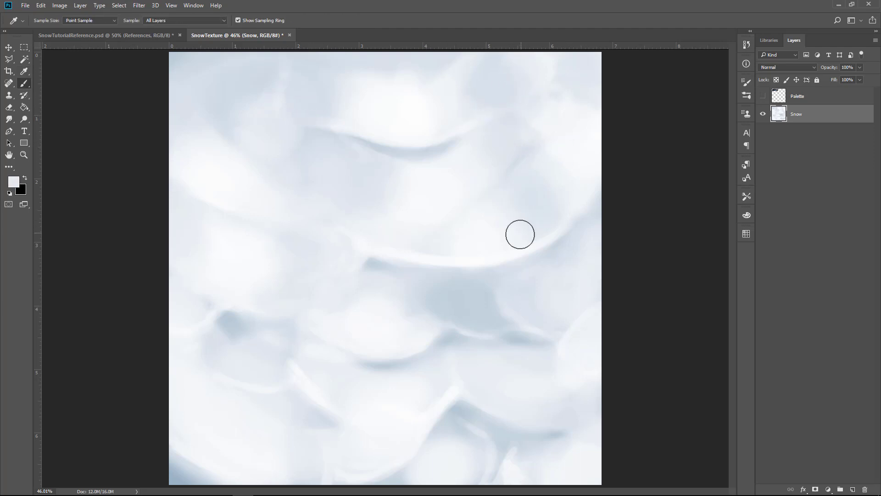
Add a soft blue-grey dip inside the central mound's lower edge and brighten the snow beside it with a 175 px brush
{"action": "key", "text": "i"}
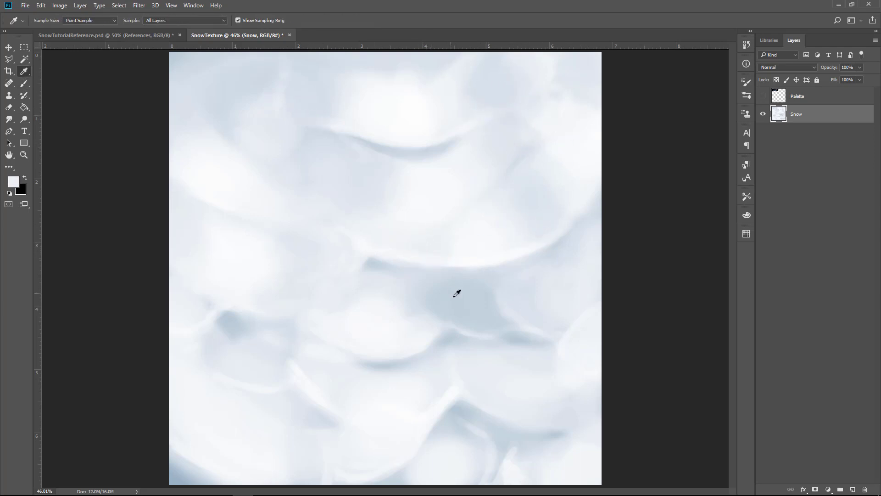
{"action": "key", "text": "b"}
{"action": "key", "text": "i"}
{"action": "key", "text": "b"}
{"action": "key", "text": "bracketright"}
{"action": "key", "text": "bracketright"}
{"action": "key", "text": "bracketright"}
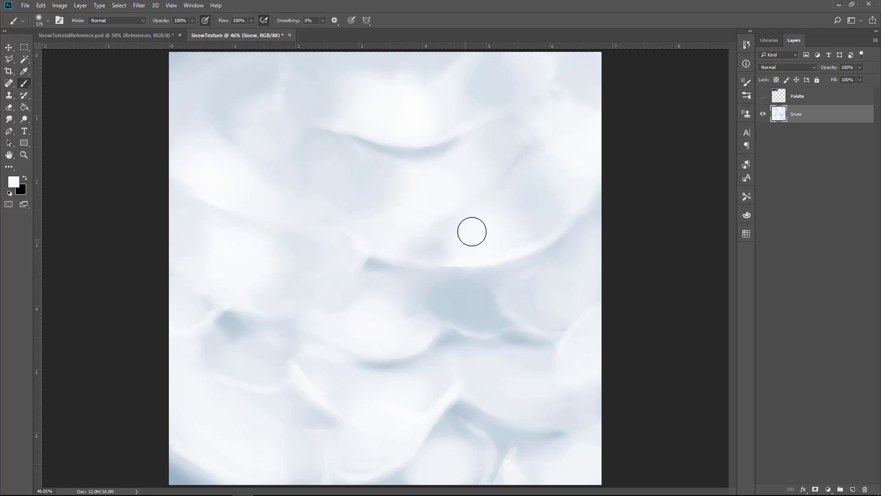
Paint sampled blue-grey shadows on the right-center mound and along the canvas's right edge with a 200 px brush
{"action": "key", "text": "i"}
{"action": "left_click", "coordinate": [356, 273]}
{"action": "key", "text": "b"}
{"action": "key", "text": "i"}
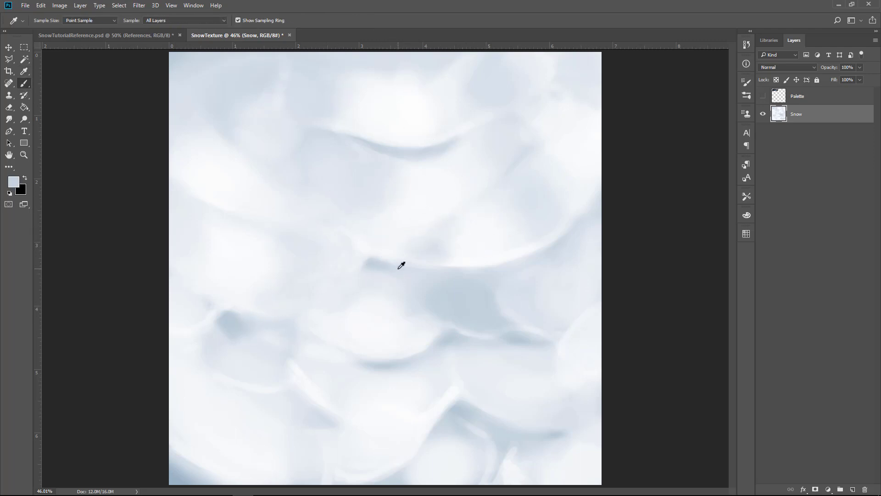
{"action": "key", "text": "b"}
{"action": "key", "text": "bracketright"}
{"action": "key", "text": "bracketright"}
{"action": "key", "text": "bracketright"}
{"action": "key", "text": "bracketleft"}
{"action": "key", "text": "bracketleft"}
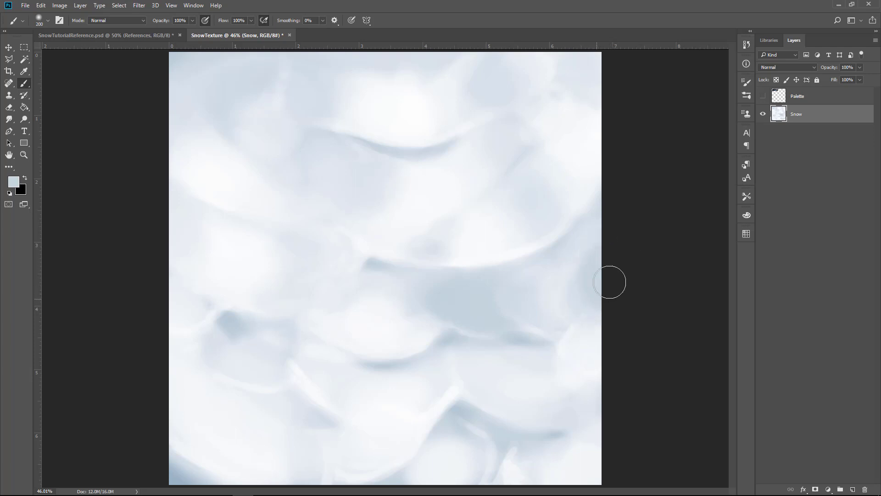
Paint a pale, curved ridge along the right-center mound beside the edge shadow, using a smaller brush
{"action": "key", "text": "i"}
{"action": "left_click", "coordinate": [519, 297]}
{"action": "key", "text": "b"}
{"action": "key", "text": "bracketleft"}
{"action": "key", "text": "bracketleft"}
{"action": "key", "text": "bracketleft"}
{"action": "key", "text": "bracketleft"}
{"action": "key", "text": "bracketleft"}
{"action": "key", "text": "i"}
{"action": "left_click", "coordinate": [532, 272]}
{"action": "key", "text": "b"}
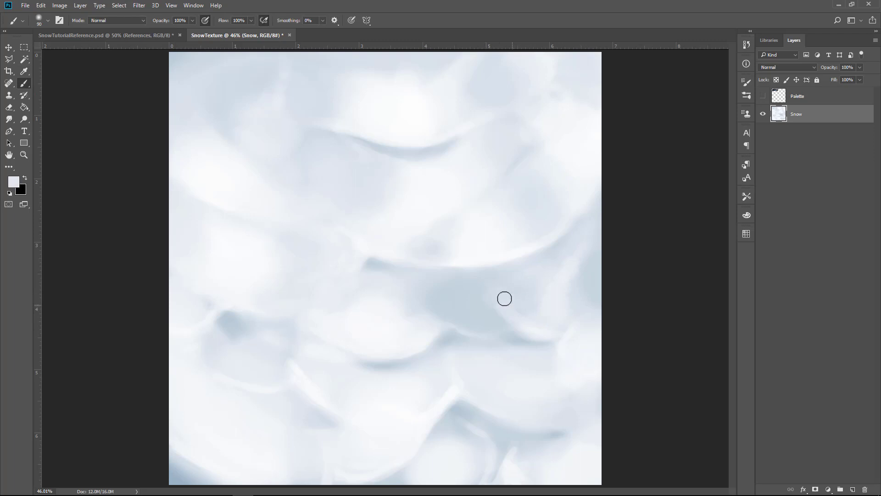
Blend the central blue shadow across the right-center mound with sampled blue-grey and a larger brush
{"action": "key", "text": "i"}
{"action": "left_click", "coordinate": [464, 289]}
{"action": "key", "text": "b"}
{"action": "key", "text": "bracketright"}
{"action": "key", "text": "bracketright"}
{"action": "key", "text": "bracketright"}
{"action": "key", "text": "bracketright"}
{"action": "key", "text": "bracketright"}
{"action": "key", "text": "bracketright"}
{"action": "key", "text": "bracketright"}
{"action": "key", "text": "i"}
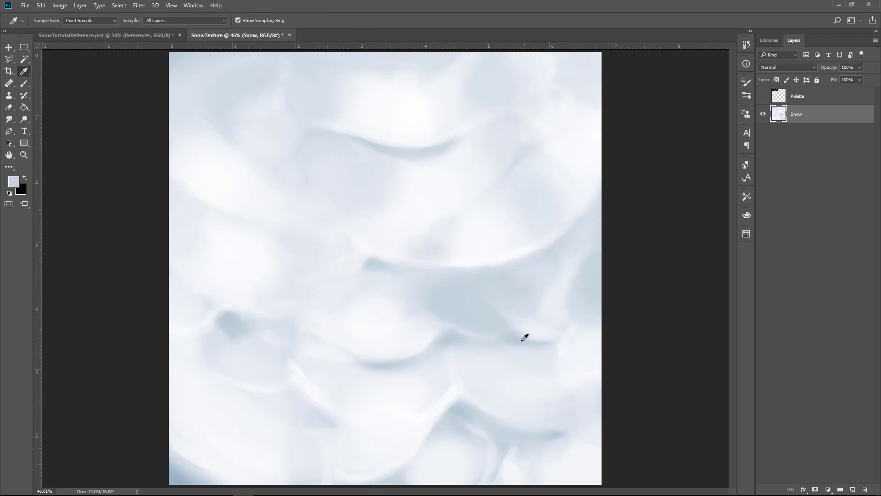
Rework the crease beneath the right-center mound with sampled blue-grey, resizing the brush to blend it into the pale snow below
{"action": "left_click", "coordinate": [522, 333]}
{"action": "key", "text": "b"}
{"action": "key", "text": "bracketleft"}
{"action": "key", "text": "bracketleft"}
{"action": "key", "text": "bracketleft"}
{"action": "key", "text": "bracketleft"}
{"action": "key", "text": "i"}
{"action": "left_click", "coordinate": [518, 356]}
{"action": "key", "text": "b"}
{"action": "key", "text": "bracketright"}
{"action": "key", "text": "bracketright"}
{"action": "key", "text": "bracketright"}
{"action": "key", "text": "bracketright"}
{"action": "key", "text": "bracketright"}
{"action": "key", "text": "bracketright"}
{"action": "key", "text": "bracketright"}
{"action": "key", "text": "bracketright"}
{"action": "key", "text": "bracketright"}
{"action": "key", "text": "bracketright"}
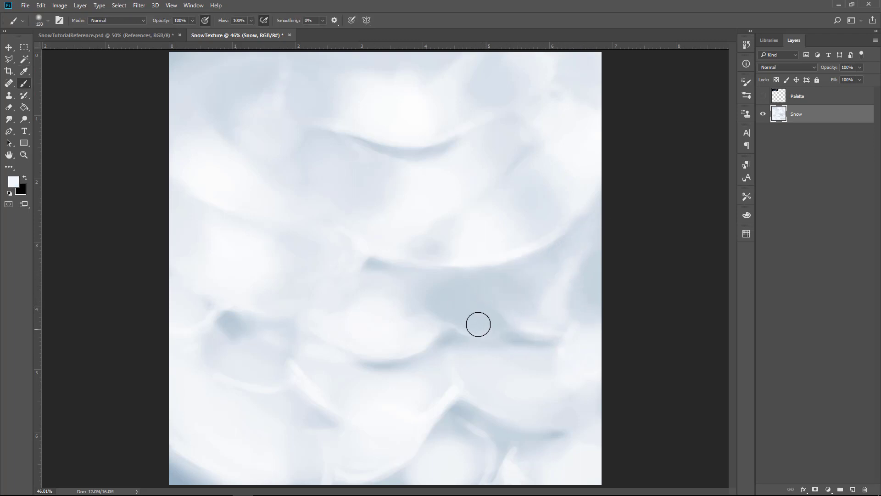
Shade the lower-right mound with blue-grey, brighten its right side with near-white, and soften the crease above it
{"action": "key", "text": "i"}
{"action": "left_click", "coordinate": [542, 380]}
{"action": "key", "text": "b"}
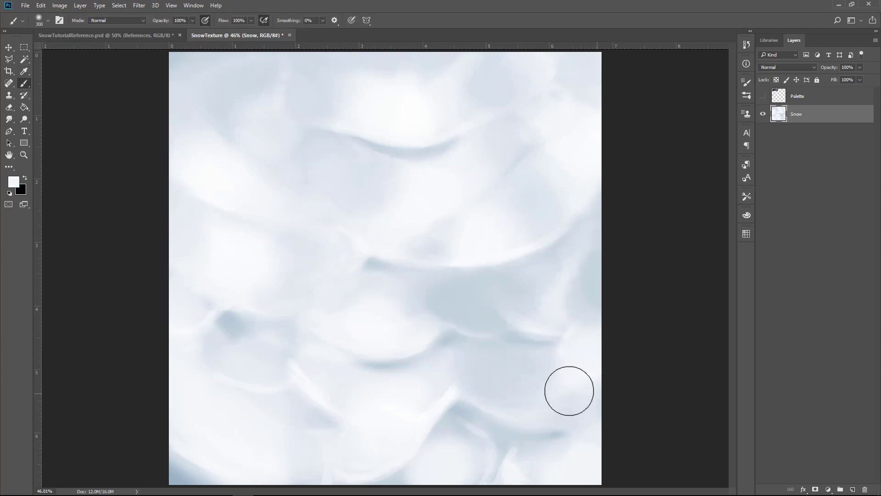
{"action": "key", "text": "i"}
{"action": "key", "text": "b"}
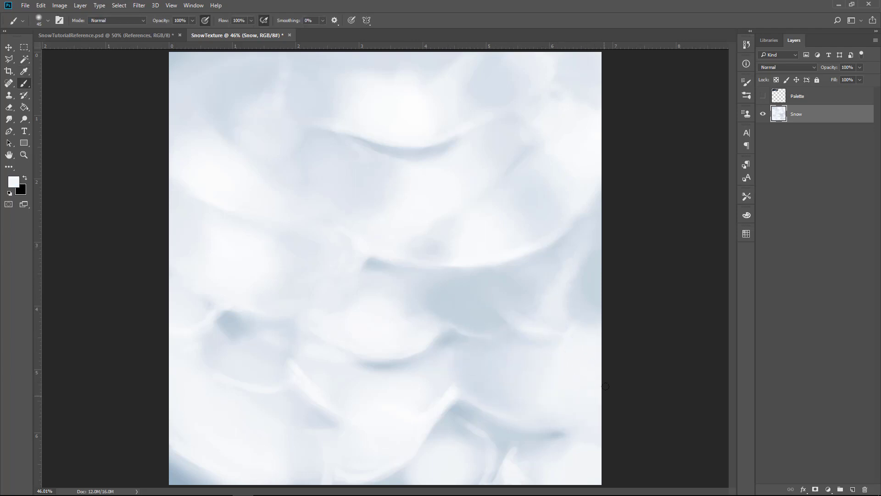
Blend sampled blue-grey into the shadow beside the right edge with a larger brush
{"action": "key", "text": "i"}
{"action": "left_click", "coordinate": [569, 285]}
{"action": "key", "text": "b"}
{"action": "key", "text": "bracketright"}
{"action": "key", "text": "bracketright"}
{"action": "key", "text": "bracketright"}
{"action": "key", "text": "bracketright"}
{"action": "key", "text": "bracketright"}
{"action": "key", "text": "bracketright"}
{"action": "key", "text": "bracketright"}
{"action": "key", "text": "bracketright"}
Paint a pale ridge with sampled near-white along the left side of the lower-right mound, covering the shadow there
{"action": "key", "text": "i"}
{"action": "left_click", "coordinate": [419, 380]}
{"action": "key", "text": "b"}
{"action": "left_click_drag", "start_coordinate": [461, 374], "coordinate": [464, 347]}
{"action": "key", "text": "i"}
{"action": "key", "text": "b"}
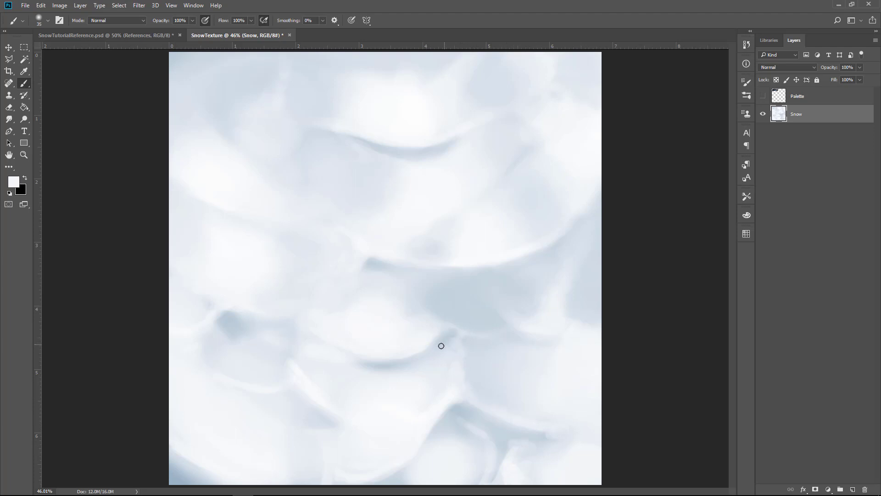
Extend the crease beneath the central mound with sampled blue-grey, and blend its upper edge with sampled near-white
{"action": "key", "text": "i"}
{"action": "left_click", "coordinate": [417, 351]}
{"action": "key", "text": "b"}
{"action": "key", "text": "bracketright"}
{"action": "key", "text": "i"}
{"action": "left_click", "coordinate": [404, 317]}
{"action": "key", "text": "b"}
{"action": "key", "text": "bracketright"}
{"action": "key", "text": "bracketright"}
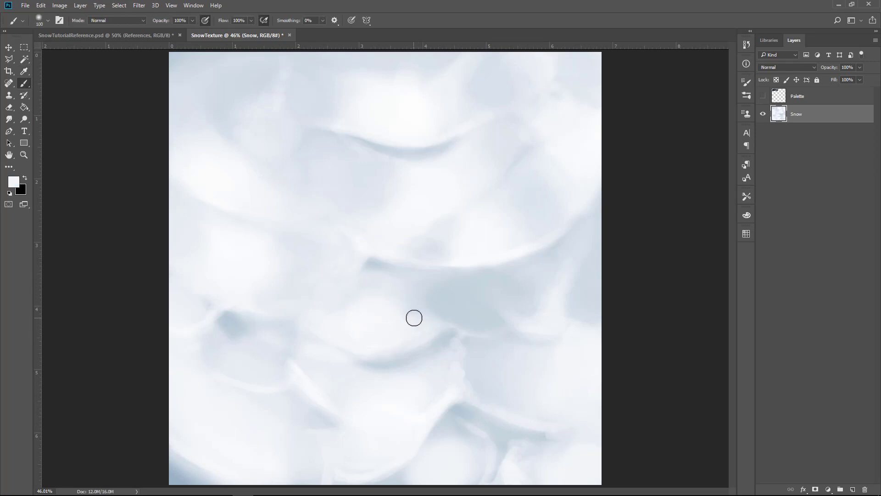
Paint a pale vertical highlight through the blue-grey shadow right of the central mound using sampled light tones
{"action": "left_click", "coordinate": [451, 339], "text": "alt"}
{"action": "key", "text": "i"}
{"action": "left_click", "coordinate": [476, 312]}
{"action": "key", "text": "b"}
{"action": "key", "text": "bracketright"}
{"action": "left_click_drag", "start_coordinate": [487, 321], "coordinate": [477, 287]}
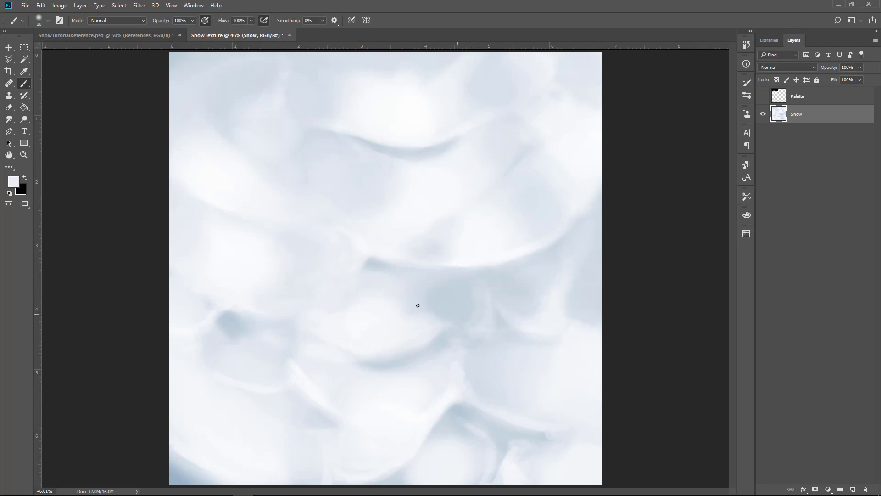
{"action": "key", "text": "i"}
{"action": "key", "text": "b"}
{"action": "left_click", "coordinate": [505, 231], "text": "alt"}
{"action": "key", "text": "bracketleft"}
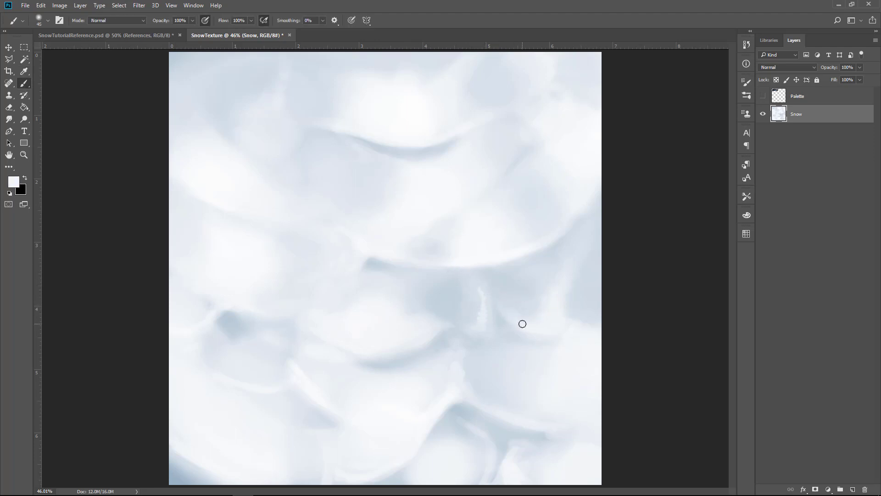
Soften the vertical highlight's top with blue-grey sampled from the surrounding shadow and a larger brush
{"action": "left_click", "coordinate": [447, 291], "text": "alt"}
{"action": "key", "text": "bracketright"}
{"action": "key", "text": "bracketright"}
{"action": "key", "text": "bracketright"}
{"action": "key", "text": "bracketright"}
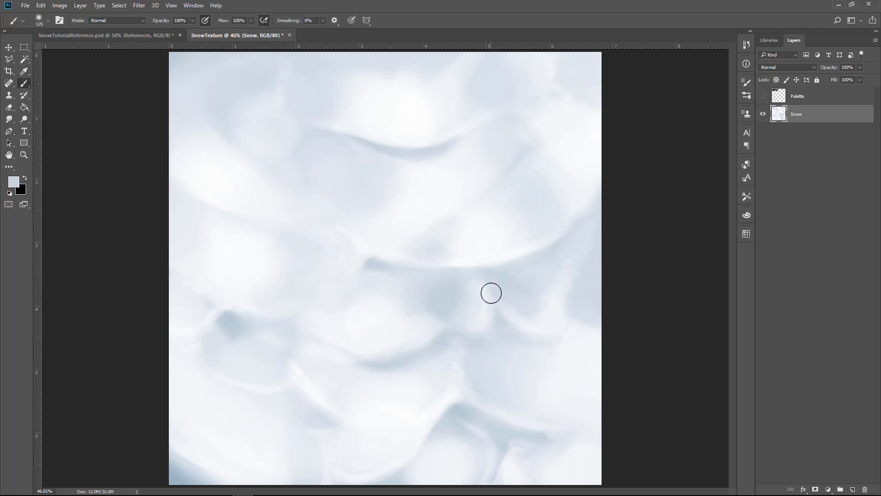
{"action": "left_click_drag", "start_coordinate": [490, 291], "coordinate": [506, 289]}
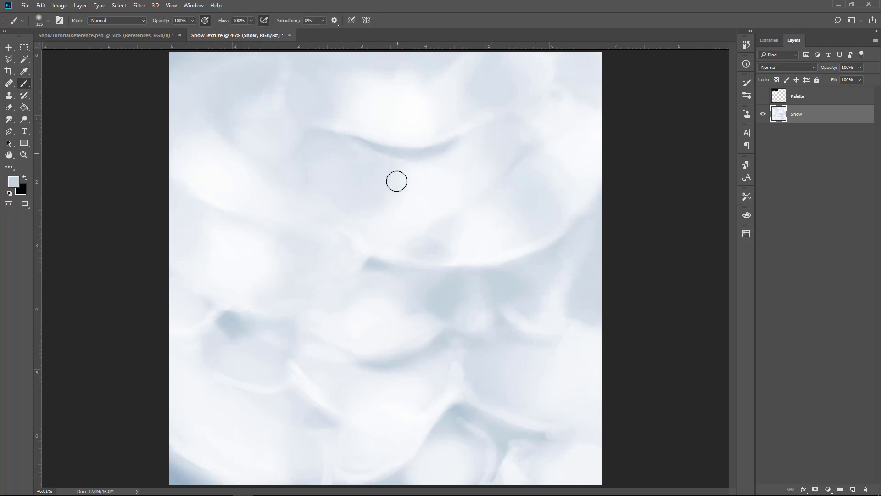
Shade the area above the central mound with blue-grey, and brighten the mound with sampled near-white and a smaller brush
{"action": "key", "text": "bracketright"}
{"action": "key", "text": "bracketright"}
{"action": "key", "text": "bracketright"}
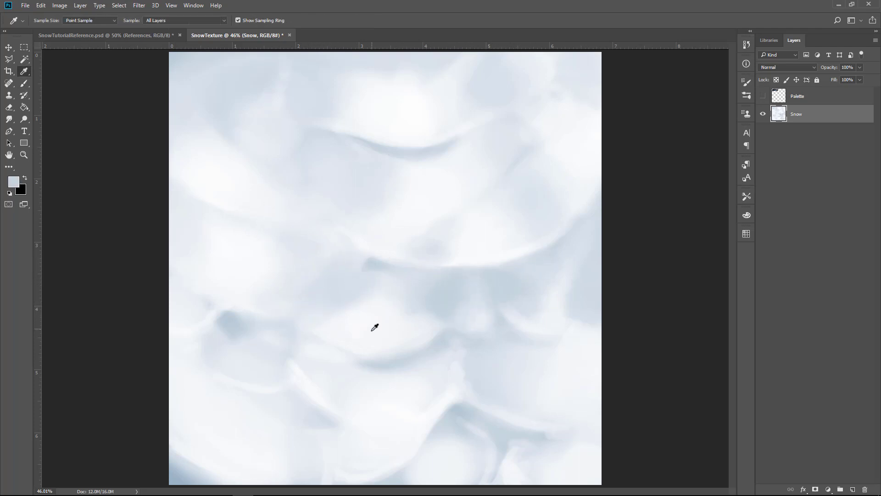
{"action": "left_click", "coordinate": [375, 326], "text": "alt"}
{"action": "key", "text": "bracketleft"}
{"action": "key", "text": "bracketleft"}
{"action": "key", "text": "bracketleft"}
{"action": "key", "text": "bracketleft"}
{"action": "key", "text": "bracketleft"}
{"action": "key", "text": "bracketleft"}
{"action": "key", "text": "bracketleft"}
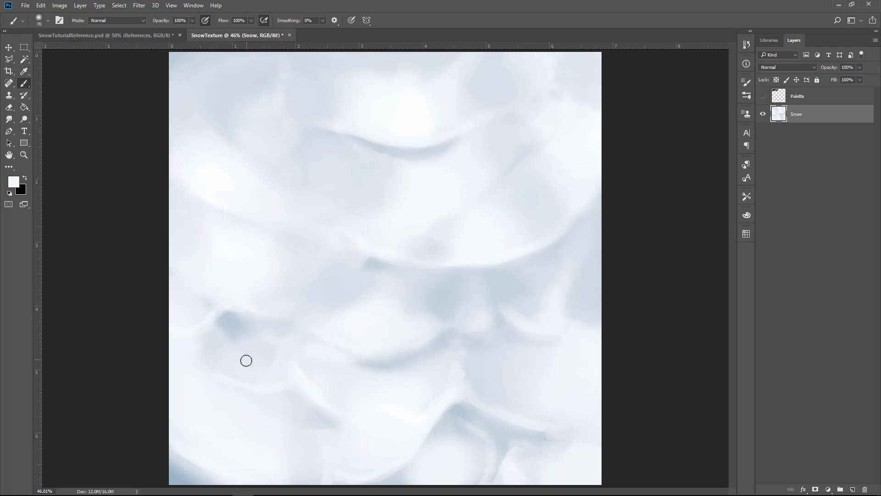
Lighten the lavender hollow below the dark spot at left with near-white and a larger brush
{"action": "key", "text": "bracketright"}
{"action": "key", "text": "bracketright"}
{"action": "key", "text": "bracketright"}
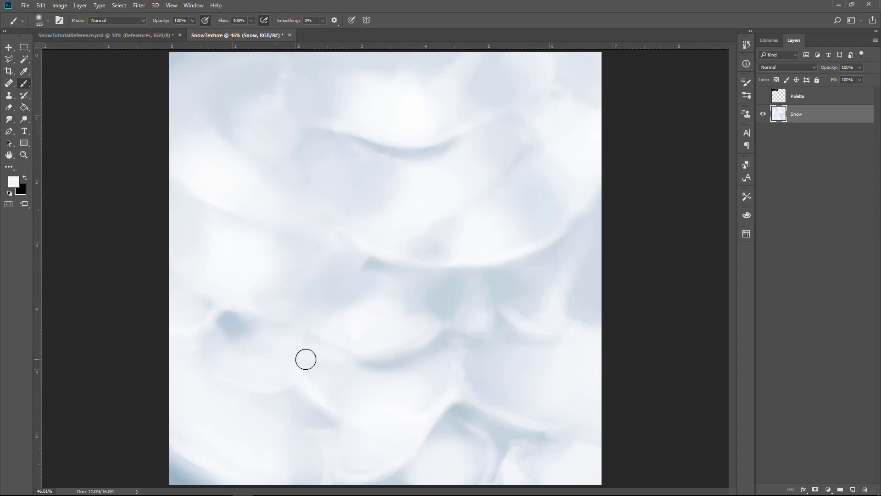
Rework the crease below the lower-left mound with sampled blue-grey, resizing the brush to spread the shadow beneath it
{"action": "left_click", "coordinate": [307, 402], "text": "alt"}
{"action": "key", "text": "bracketleft"}
{"action": "key", "text": "bracketleft"}
{"action": "key", "text": "bracketleft"}
{"action": "key", "text": "bracketleft"}
{"action": "key", "text": "bracketleft"}
{"action": "key", "text": "bracketleft"}
{"action": "key", "text": "bracketleft"}
{"action": "key", "text": "bracketleft"}
{"action": "key", "text": "bracketright"}
{"action": "key", "text": "bracketright"}
{"action": "key", "text": "bracketright"}
{"action": "key", "text": "bracketright"}
{"action": "key", "text": "bracketright"}
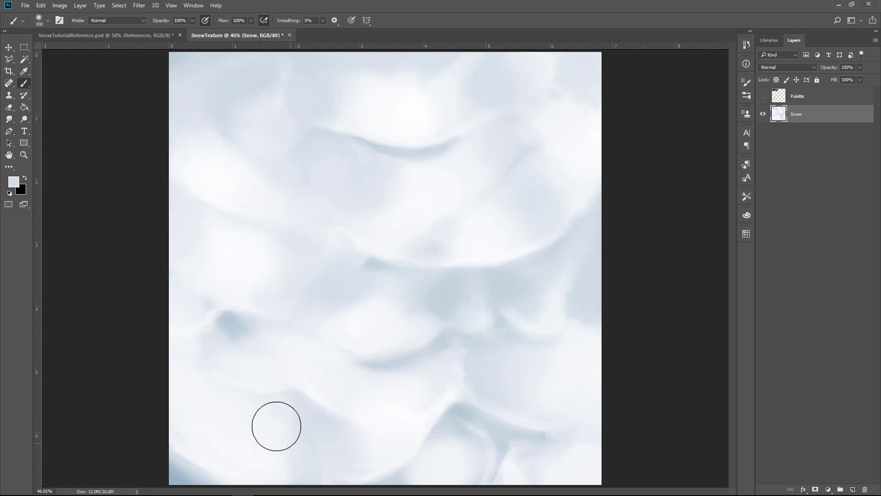
Smooth the lower-left ridge with sampled near-white, and cover the dark crease end left of center with a sampled pale tone
{"action": "left_click", "coordinate": [283, 374], "text": "alt"}
{"action": "key", "text": "bracketleft"}
{"action": "key", "text": "bracketleft"}
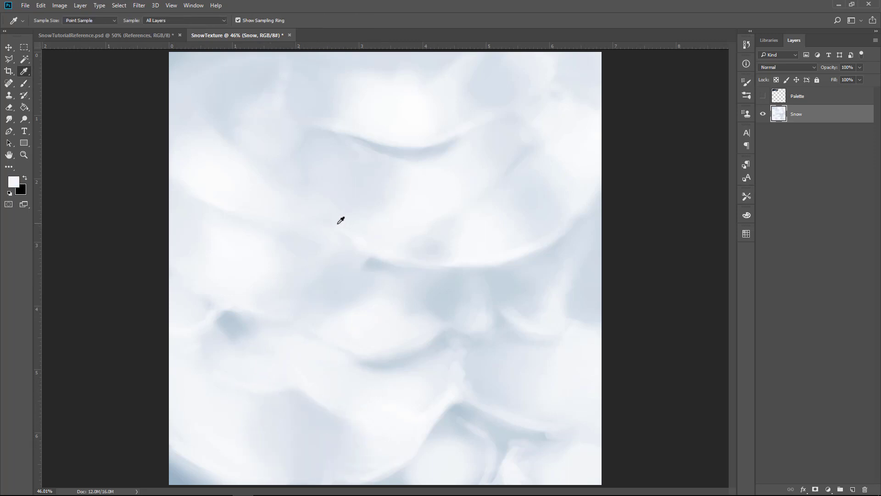
{"action": "left_click", "coordinate": [340, 220], "text": "alt"}
{"action": "left_click_drag", "start_coordinate": [382, 270], "coordinate": [346, 266]}
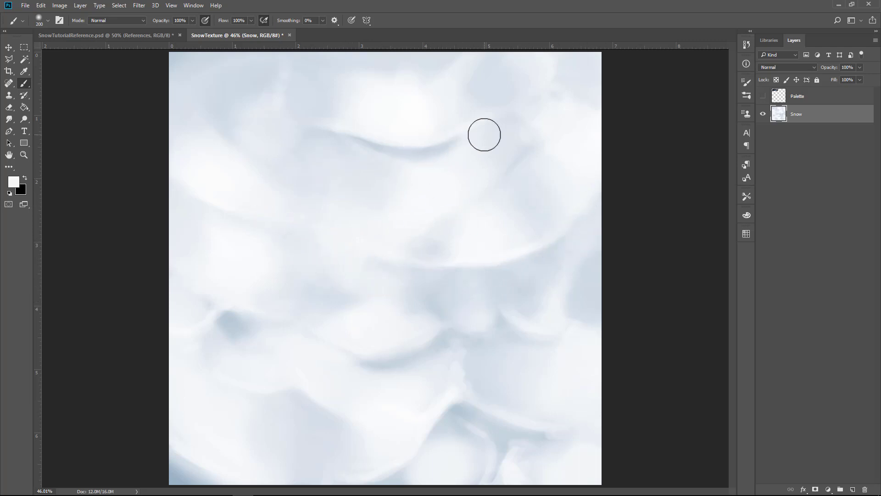
Paint a blue-grey crease beneath the upper-left mound with a sampled color and a smaller brush
{"action": "left_click", "coordinate": [451, 395], "text": "alt"}
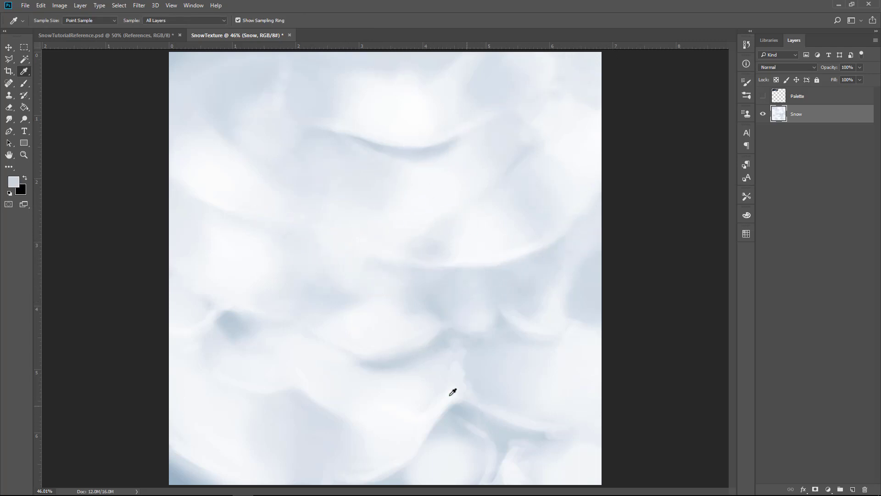
{"action": "key", "text": "bracketleft"}
{"action": "key", "text": "bracketleft"}
{"action": "key", "text": "bracketleft"}
{"action": "key", "text": "bracketleft"}
{"action": "key", "text": "bracketleft"}
{"action": "key", "text": "bracketleft"}
{"action": "key", "text": "bracketleft"}
{"action": "mouse_move", "coordinate": [165, 186]}
{"action": "left_mouse_down"}
{"action": "mouse_move", "coordinate": [278, 237]}
{"action": "mouse_move", "coordinate": [197, 236]}
{"action": "mouse_move", "coordinate": [234, 255]}
{"action": "mouse_move", "coordinate": [297, 234]}
{"action": "left_mouse_up"}
Blend the snow beneath the upper-left crease with a sampled pale tone and a larger brush
{"action": "left_click", "coordinate": [273, 250], "text": "alt"}
{"action": "key", "text": "bracketright"}
{"action": "key", "text": "bracketright"}
{"action": "key", "text": "bracketright"}
{"action": "key", "text": "bracketright"}
{"action": "key", "text": "bracketright"}
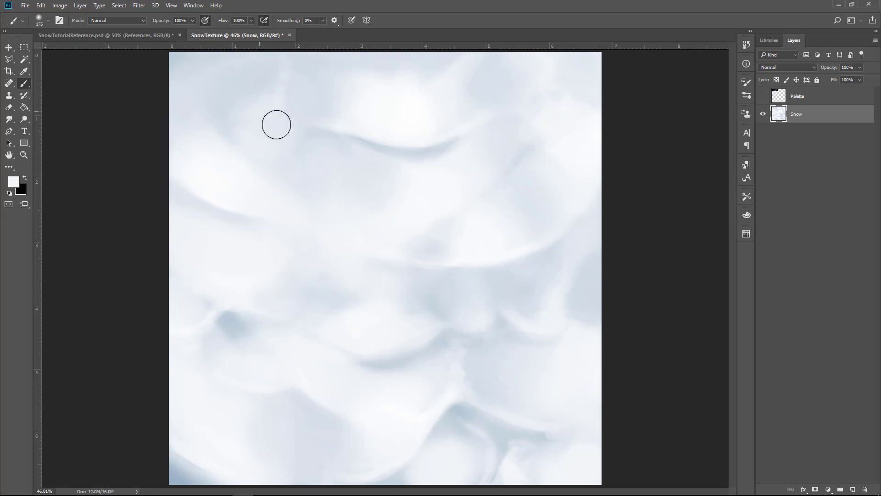
Soften the shading across the lower-right mound with pale tones, resizing the brush to blend it
{"action": "key", "text": "bracketleft"}
{"action": "key", "text": "bracketright"}
{"action": "key", "text": "bracketright"}
{"action": "key", "text": "bracketright"}
{"action": "key", "text": "bracketright"}
{"action": "key", "text": "bracketright"}
{"action": "key", "text": "bracketright"}
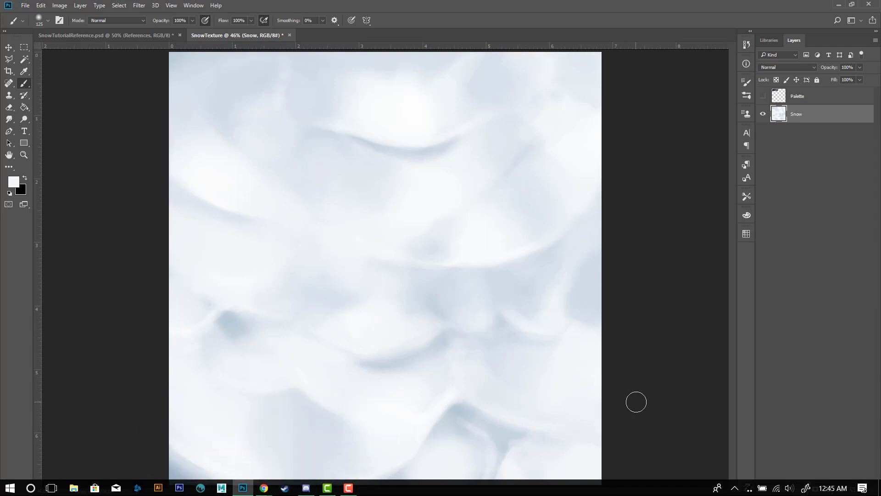
Extend the bottom-left corner shadow along the bottom edge with sampled blue and a smaller brush
{"action": "left_click", "coordinate": [172, 473], "text": "alt"}
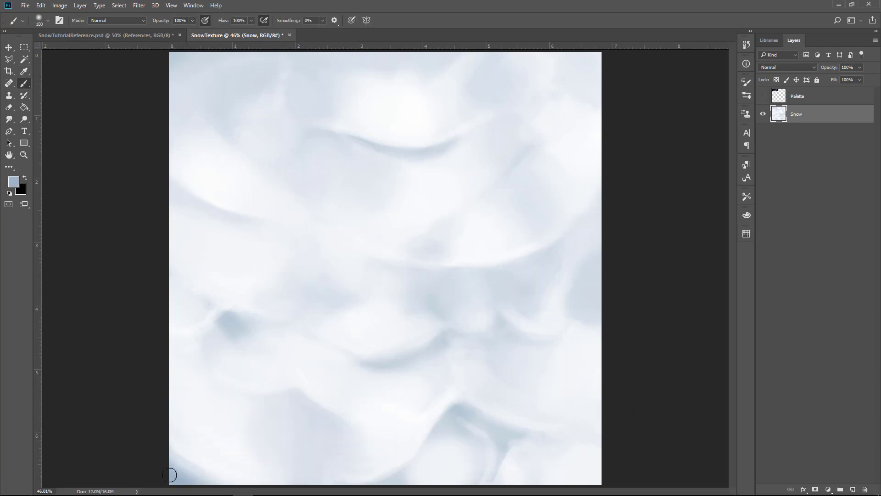
{"action": "key", "text": "bracketleft"}
{"action": "key", "text": "bracketleft"}
{"action": "left_click_drag", "start_coordinate": [186, 476], "coordinate": [237, 482]}
Lighten and blend the bottom-left corner shadow with sampled near-white, varying the brush size
{"action": "left_click", "coordinate": [222, 429], "text": "alt"}
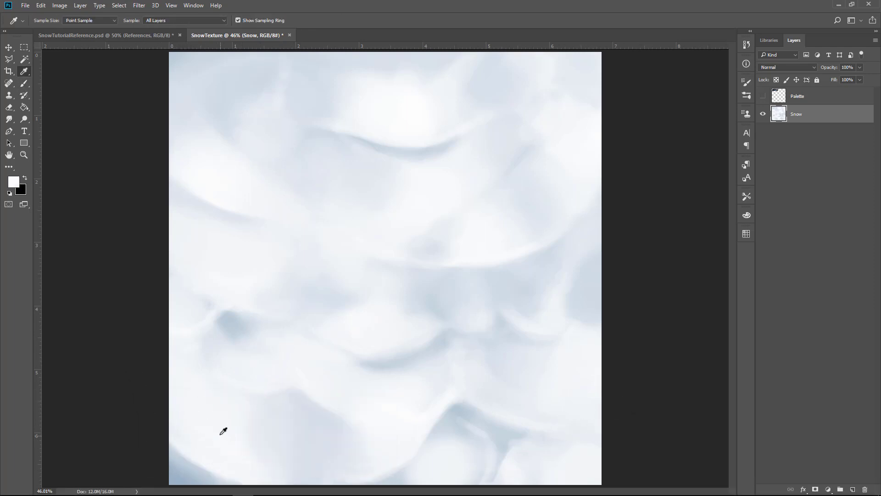
{"action": "key", "text": "bracketright"}
{"action": "key", "text": "bracketright"}
{"action": "key", "text": "bracketright"}
{"action": "key", "text": "bracketright"}
{"action": "key", "text": "bracketright"}
{"action": "key", "text": "bracketright"}
{"action": "key", "text": "bracketright"}
{"action": "key", "text": "bracketright"}
{"action": "key", "text": "bracketright"}
{"action": "key", "text": "bracketright"}
{"action": "key", "text": "bracketleft"}
{"action": "key", "text": "bracketleft"}
{"action": "key", "text": "bracketleft"}
{"action": "key", "text": "bracketleft"}
{"action": "key", "text": "bracketleft"}
{"action": "key", "text": "bracketleft"}
{"action": "key", "text": "bracketleft"}
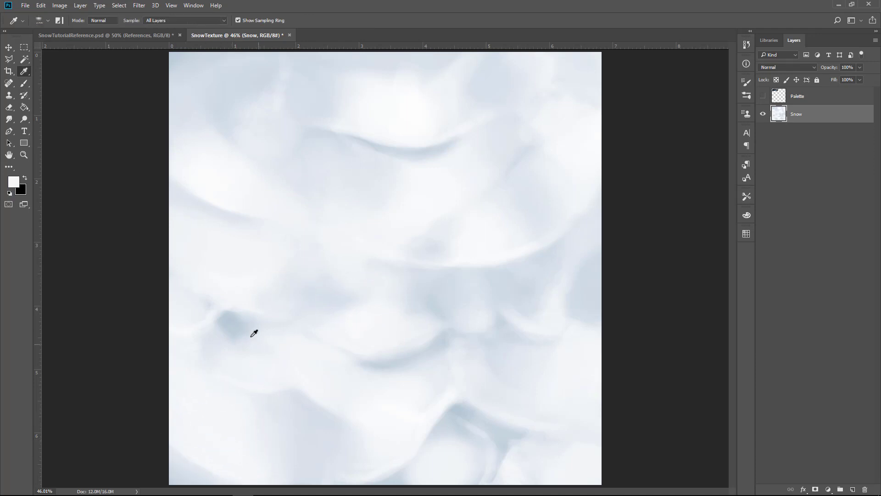
Extend the lower-left crease leftward with sampled blue-grey, and blend the snow around it with near-white and a larger brush
{"action": "left_click", "coordinate": [252, 335], "text": "alt"}
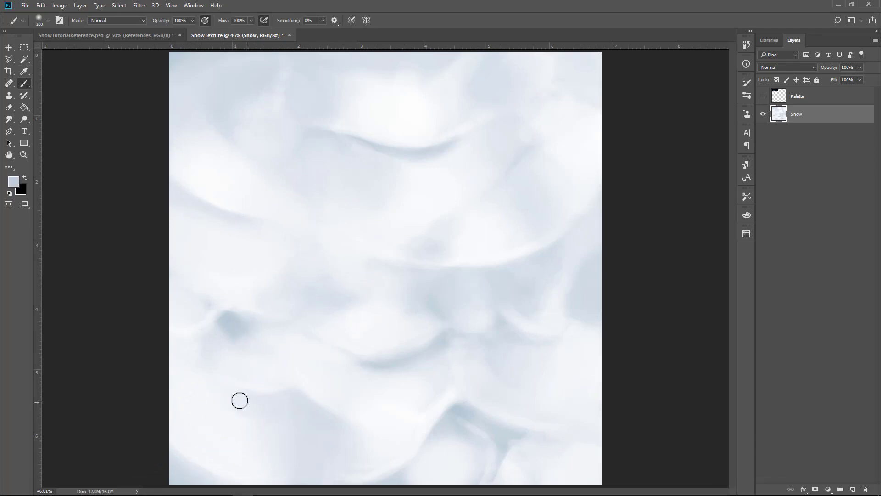
{"action": "left_click", "coordinate": [280, 375], "text": "alt"}
{"action": "key", "text": "bracketright"}
{"action": "key", "text": "bracketright"}
{"action": "key", "text": "bracketright"}
{"action": "key", "text": "bracketright"}
{"action": "key", "text": "bracketright"}
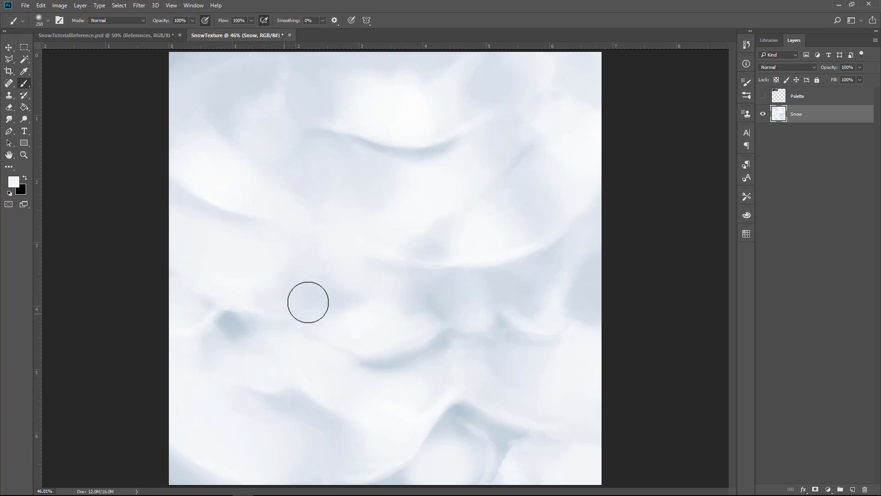
Paint a thin blue-grey shadow above the dark spot near the left edge, and soften it with a sampled pale tone
{"action": "left_click", "coordinate": [410, 155], "text": "alt"}
{"action": "key", "text": "bracketleft"}
{"action": "key", "text": "bracketleft"}
{"action": "key", "text": "bracketleft"}
{"action": "key", "text": "bracketleft"}
{"action": "key", "text": "bracketleft"}
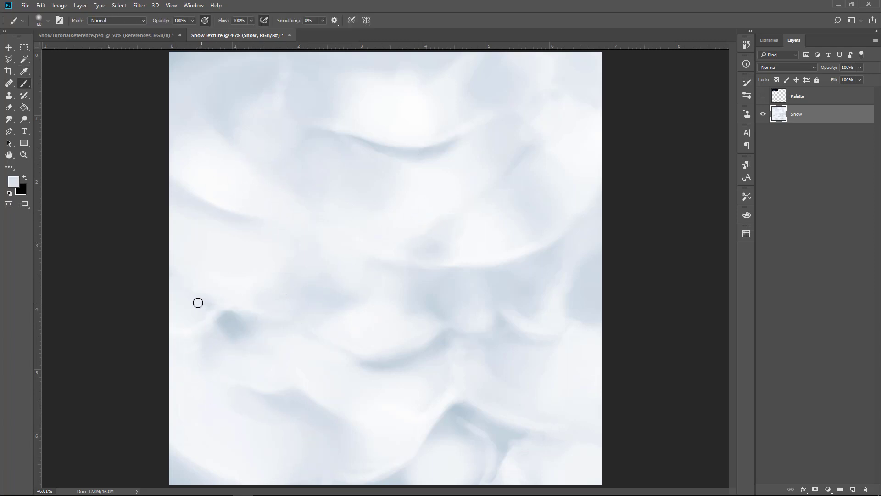
{"action": "left_click", "coordinate": [193, 277], "text": "alt"}
Extend the lower-left crease rightward with sampled blue-grey, and thin the crease beneath the central mound with near-white
{"action": "left_click", "coordinate": [428, 357], "text": "alt"}
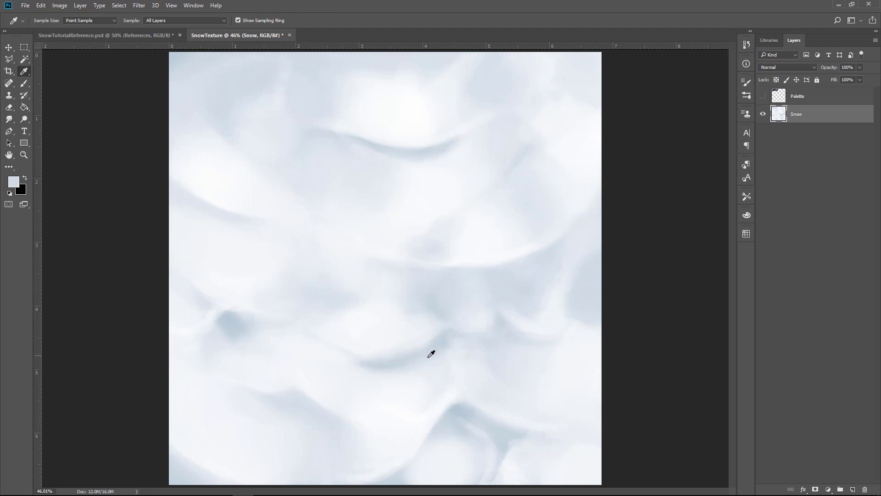
{"action": "left_click", "coordinate": [388, 402], "text": "alt"}
{"action": "key", "text": "bracketright"}
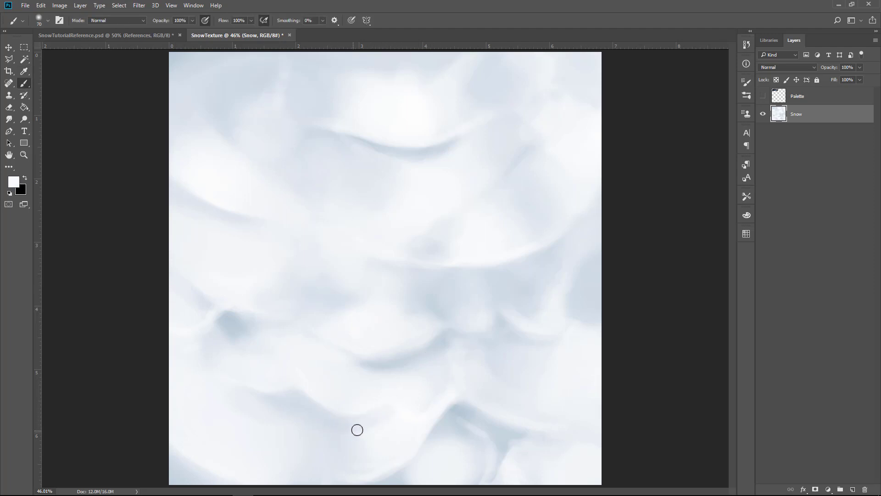
{"action": "left_click_drag", "start_coordinate": [407, 379], "coordinate": [381, 344]}
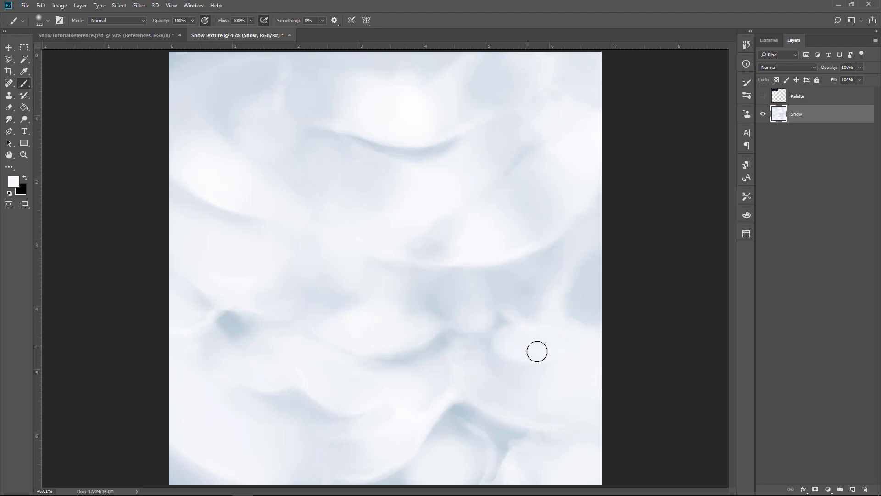
Soften the shadows and ridge across the right-center mound with pale tones and a larger brush
{"action": "key", "text": "bracketright"}
{"action": "key", "text": "bracketright"}
{"action": "key", "text": "bracketright"}
{"action": "key", "text": "bracketright"}
{"action": "key", "text": "bracketright"}
{"action": "key", "text": "bracketright"}
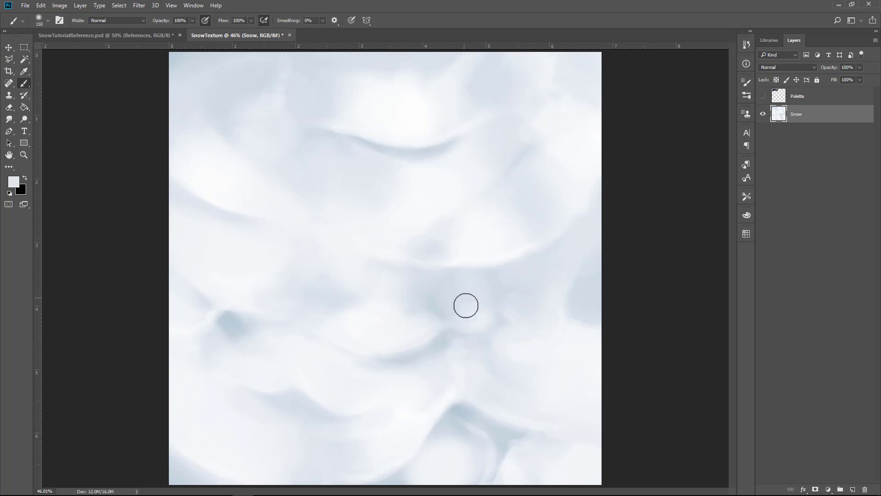
Paint a broad near-white ridge through the right-center shadow with a smaller brush
{"action": "key", "text": "bracketleft"}
{"action": "key", "text": "bracketleft"}
{"action": "key", "text": "bracketleft"}
{"action": "key", "text": "bracketleft"}
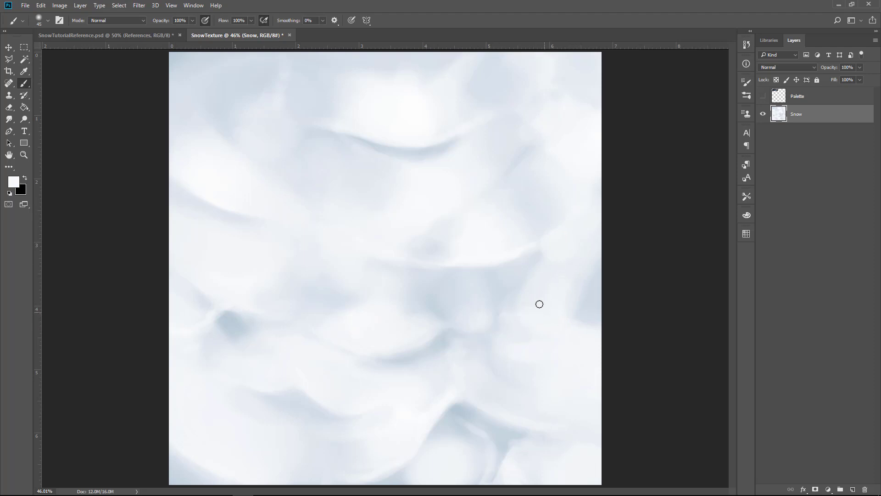
Shade beside the right-center ridge with sampled light blue-grey, enlarging the brush to blend toward the right edge
{"action": "left_click", "coordinate": [514, 290], "text": "alt"}
{"action": "key", "text": "bracketright"}
{"action": "key", "text": "bracketright"}
{"action": "key", "text": "bracketright"}
{"action": "key", "text": "bracketright"}
{"action": "key", "text": "bracketright"}
{"action": "key", "text": "bracketright"}
{"action": "key", "text": "bracketright"}
{"action": "key", "text": "bracketright"}
{"action": "key", "text": "bracketright"}
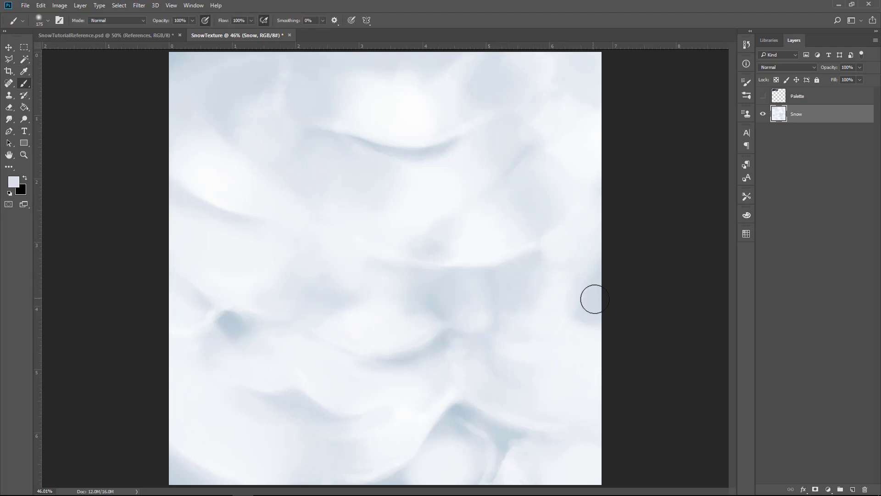
Paint a rounded near-white highlight right of the central mound, and soften the crease above it
{"action": "key", "text": "i"}
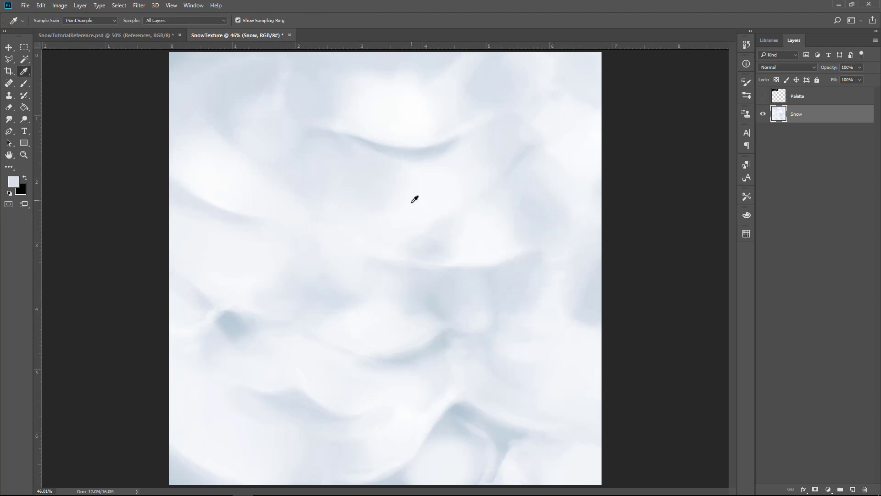
{"action": "key", "text": "b"}
{"action": "left_click", "coordinate": [472, 305], "text": "alt"}
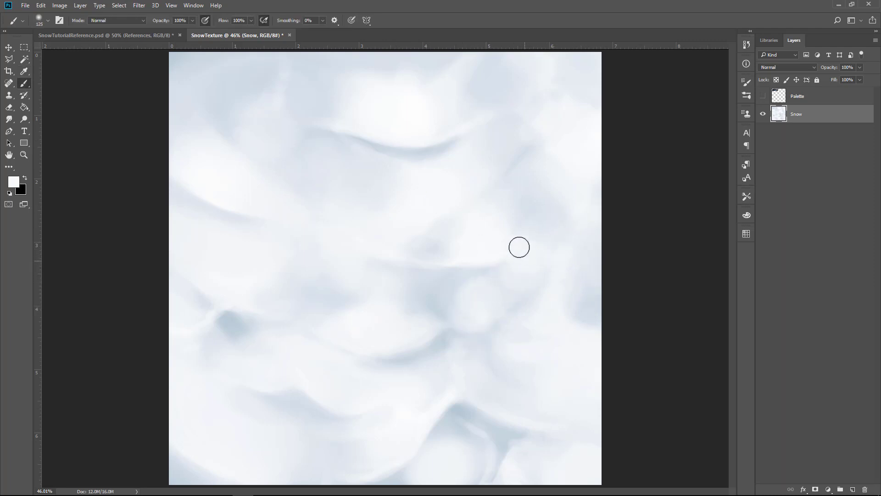
Lighten the blue patches in both upper corners with a sampled near-white and an enlarged brush
{"action": "left_click", "coordinate": [236, 191], "text": "alt"}
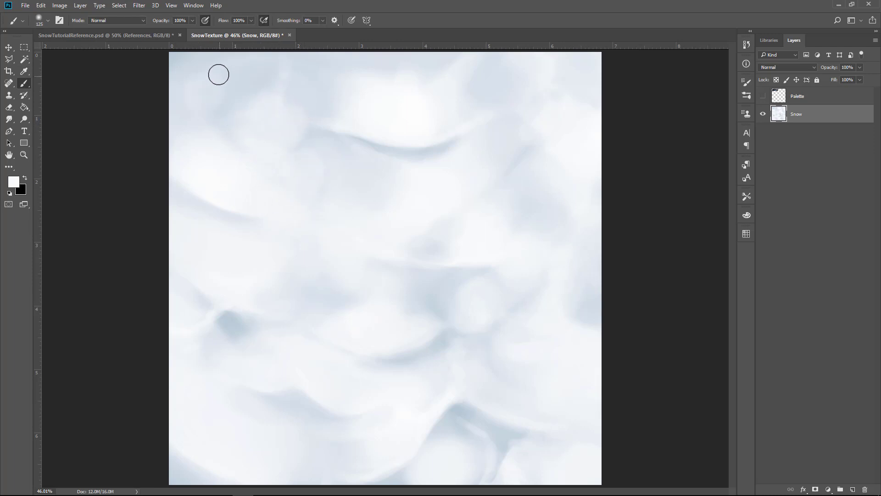
{"action": "key", "text": "bracketright"}
{"action": "key", "text": "bracketright"}
{"action": "left_click_drag", "start_coordinate": [490, 78], "coordinate": [527, 87]}
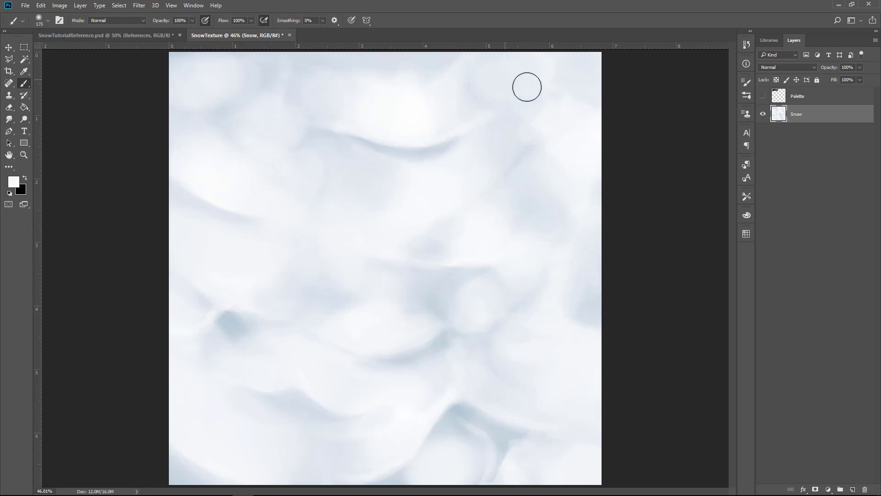
Paint a fine blue-grey crease in the upper-right snow with a small brush, and blend around it with a larger, paler brush
{"action": "left_click", "coordinate": [434, 146], "text": "alt"}
{"action": "key", "text": "bracketleft"}
{"action": "key", "text": "bracketleft"}
{"action": "key", "text": "bracketleft"}
{"action": "key", "text": "bracketleft"}
{"action": "key", "text": "bracketleft"}
{"action": "key", "text": "bracketleft"}
{"action": "key", "text": "bracketleft"}
{"action": "key", "text": "bracketleft"}
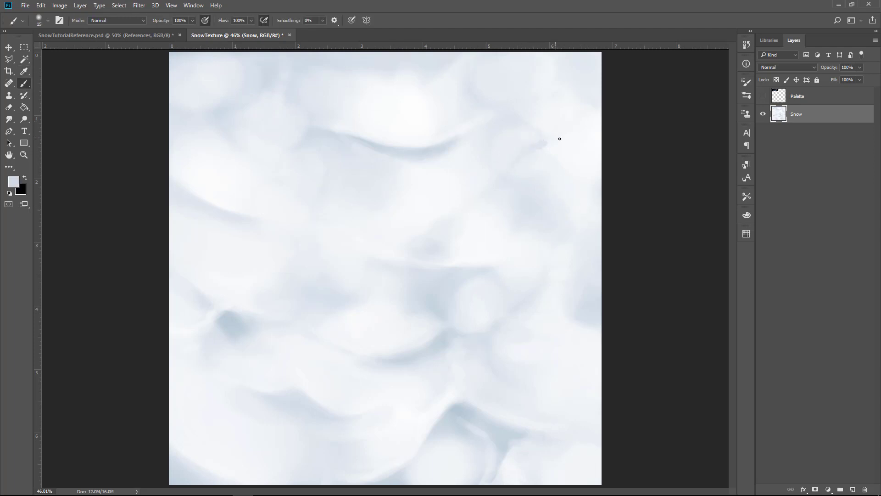
{"action": "key", "text": "bracketright"}
{"action": "key", "text": "bracketright"}
{"action": "key", "text": "bracketright"}
{"action": "key", "text": "bracketright"}
{"action": "key", "text": "bracketright"}
{"action": "key", "text": "bracketright"}
{"action": "key", "text": "bracketright"}
{"action": "left_click", "coordinate": [535, 161], "text": "alt"}
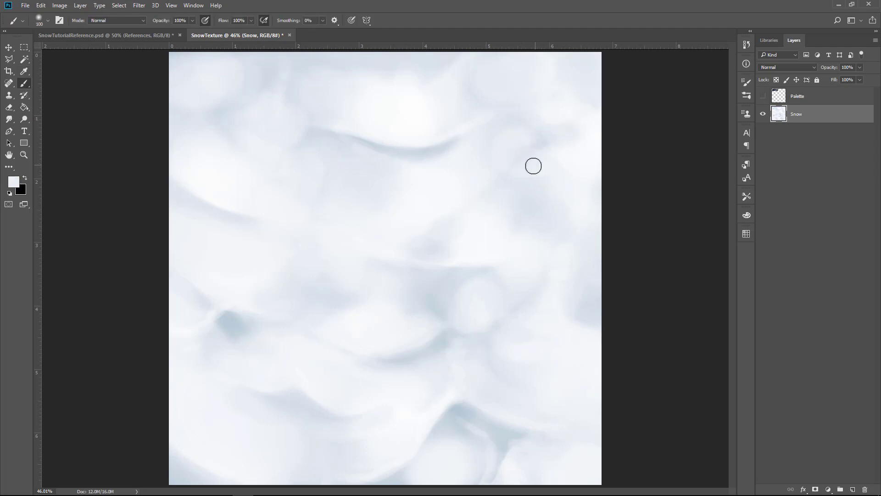
{"action": "key", "text": "bracketright"}
Save the document, and deepen the shadow along the lower-right ridge with a smaller brush in sampled blue-grey
{"action": "key", "text": "ctrl+s"}
{"action": "key", "text": "bracketleft"}
{"action": "key", "text": "bracketleft"}
{"action": "key", "text": "bracketleft"}
{"action": "key", "text": "bracketleft"}
{"action": "key", "text": "bracketleft"}
{"action": "left_click", "coordinate": [467, 421], "text": "alt"}
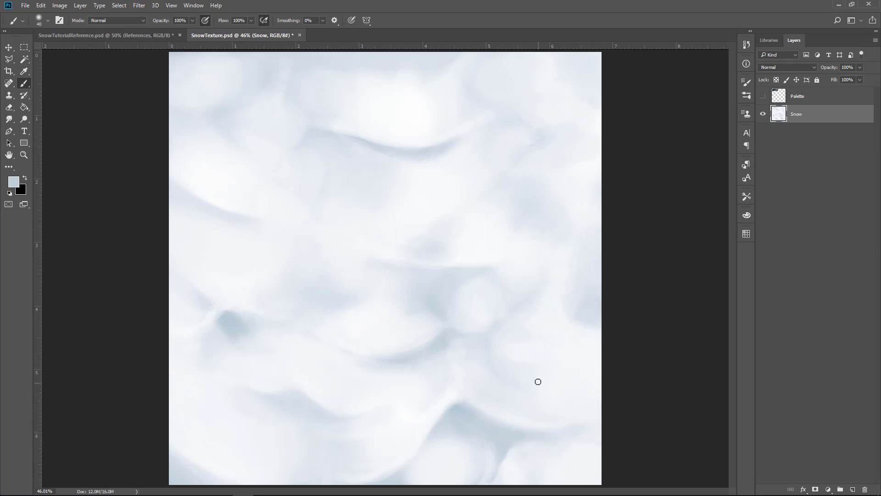
Shade blue-grey hollows along the left edge and bottom mound with a large brush, and a curved crease in the lower right
{"action": "left_click", "coordinate": [519, 346], "text": "alt"}
{"action": "key", "text": "bracketright"}
{"action": "key", "text": "i"}
{"action": "left_click", "coordinate": [265, 313]}
{"action": "key", "text": "b"}
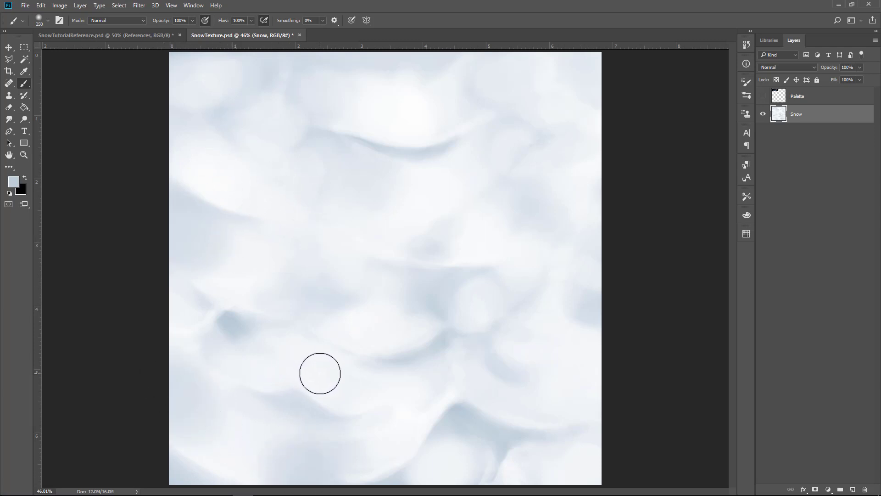
Refine the highlights and shading in the upper-right corner with sampled pale tones and a smaller brush
{"action": "left_click", "coordinate": [261, 167], "text": "alt"}
{"action": "key", "text": "bracketleft"}
{"action": "key", "text": "bracketleft"}
{"action": "key", "text": "bracketleft"}
{"action": "key", "text": "bracketleft"}
{"action": "key", "text": "bracketleft"}
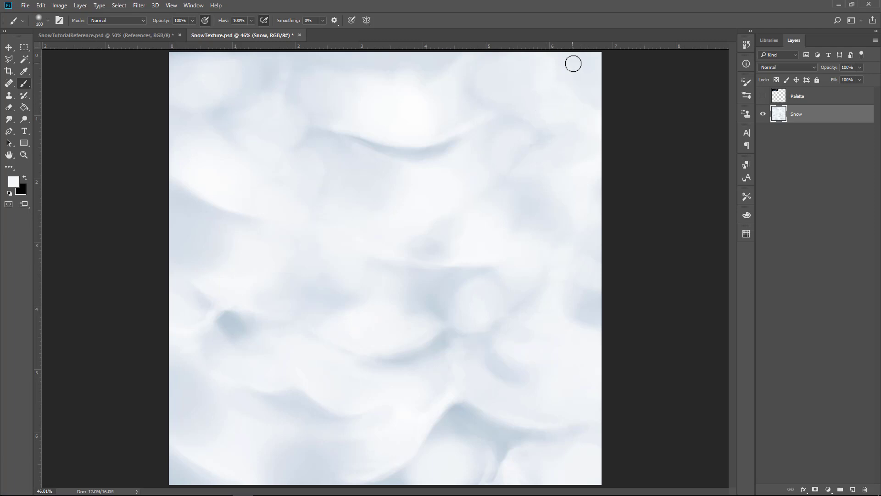
{"action": "left_click", "coordinate": [583, 83], "text": "alt"}
{"action": "key", "text": "bracketleft"}
{"action": "key", "text": "bracketleft"}
{"action": "key", "text": "bracketleft"}
{"action": "key", "text": "bracketleft"}
{"action": "key", "text": "bracketleft"}
{"action": "key", "text": "bracketright"}
{"action": "key", "text": "bracketright"}
{"action": "key", "text": "bracketright"}
Blend the upper-left mound and reshape the top-center mound with sampled pale tones, softening the edges between them
{"action": "left_click", "coordinate": [233, 158], "text": "alt"}
{"action": "key", "text": "bracketright"}
{"action": "key", "text": "bracketright"}
{"action": "left_click", "coordinate": [265, 109], "text": "alt"}
{"action": "left_click", "coordinate": [364, 78], "text": "alt"}
{"action": "key", "text": "bracketleft"}
{"action": "key", "text": "bracketleft"}
{"action": "left_click", "coordinate": [381, 64], "text": "alt"}
{"action": "key", "text": "bracketright"}
{"action": "key", "text": "bracketleft"}
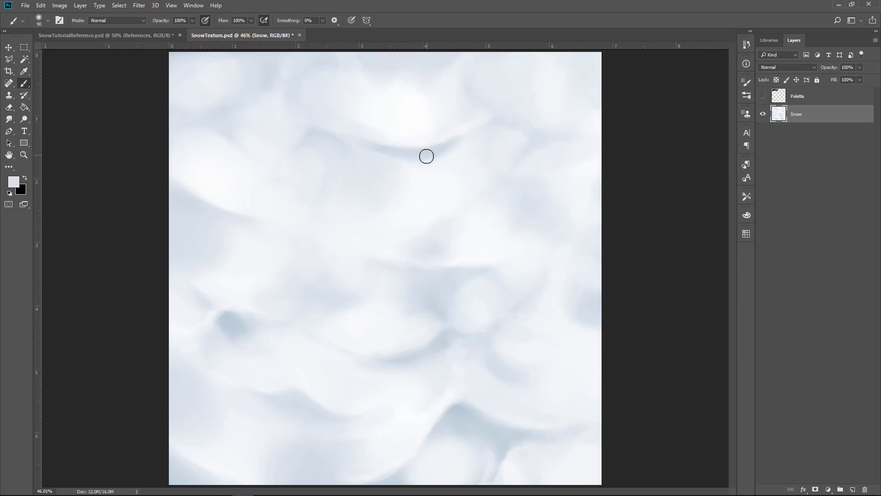
Extend the blue crease beneath the top-center mound up to the right, and blend below it with a larger pale brush
{"action": "left_click", "coordinate": [469, 146], "text": "alt"}
{"action": "left_click", "coordinate": [438, 151], "text": "alt"}
{"action": "key", "text": "bracketleft"}
{"action": "key", "text": "bracketleft"}
{"action": "key", "text": "bracketright"}
{"action": "key", "text": "bracketright"}
{"action": "key", "text": "bracketright"}
{"action": "key", "text": "bracketright"}
{"action": "key", "text": "bracketright"}
{"action": "key", "text": "bracketright"}
{"action": "key", "text": "bracketright"}
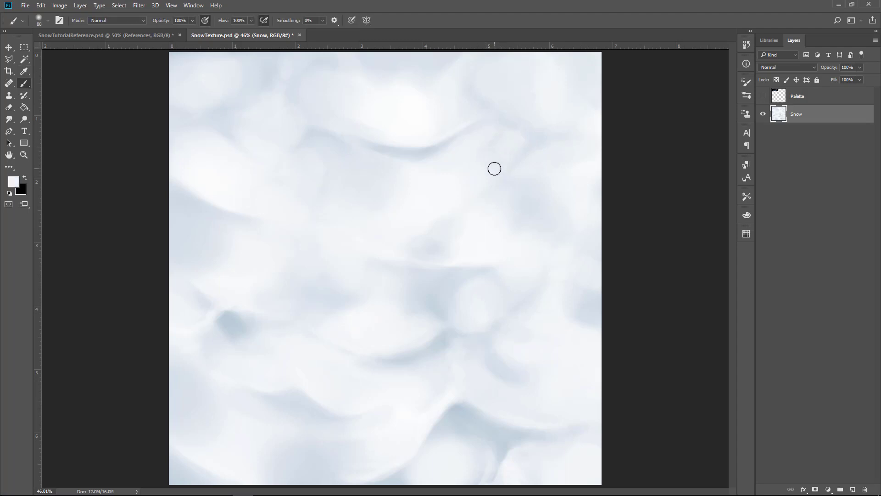
Soften the upper-left ridge and the central shadows with near-white and a 200 px brush
{"action": "key", "text": "bracketright"}
{"action": "key", "text": "bracketright"}
{"action": "key", "text": "bracketleft"}
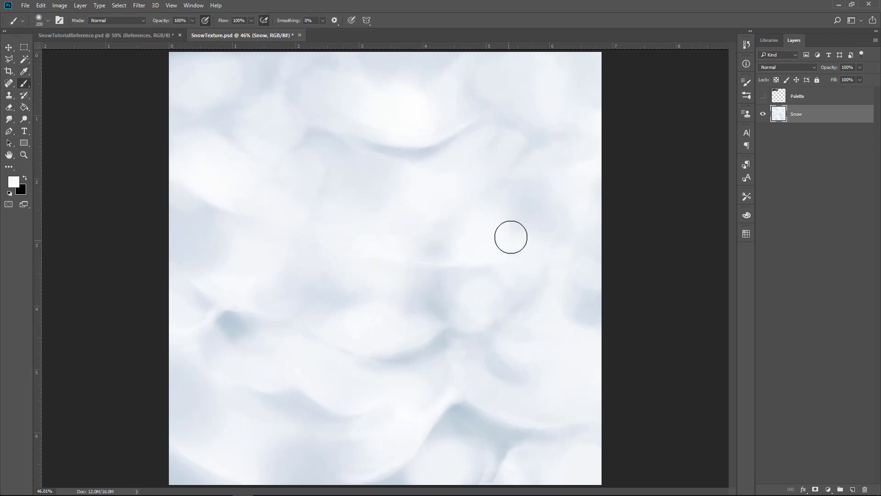
{"action": "key", "text": "i"}
{"action": "key", "text": "b"}
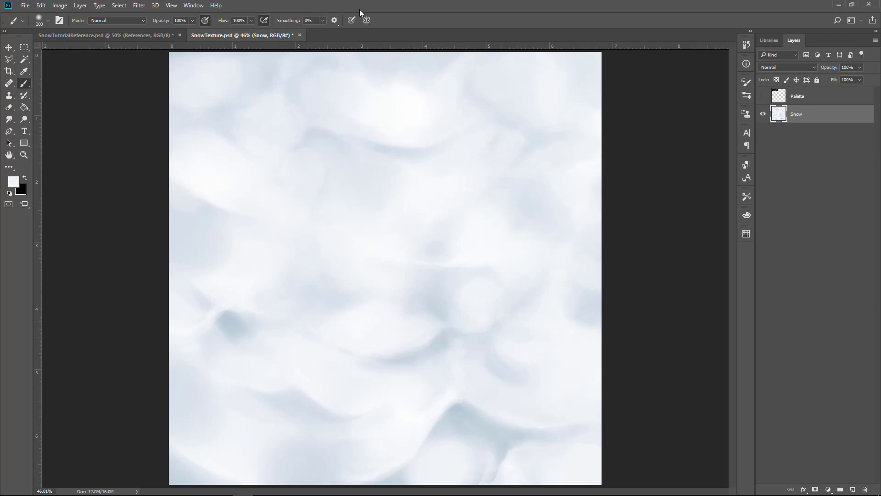
{"action": "key", "text": "i"}
{"action": "key", "text": "b"}
Paint rough near-white snow around the small dark hollow on the left with a 30 px brush
{"action": "key", "text": "bracketleft"}
{"action": "key", "text": "bracketleft"}
{"action": "key", "text": "bracketleft"}
{"action": "key", "text": "bracketleft"}
{"action": "key", "text": "bracketleft"}
{"action": "key", "text": "bracketleft"}
{"action": "key", "text": "bracketleft"}
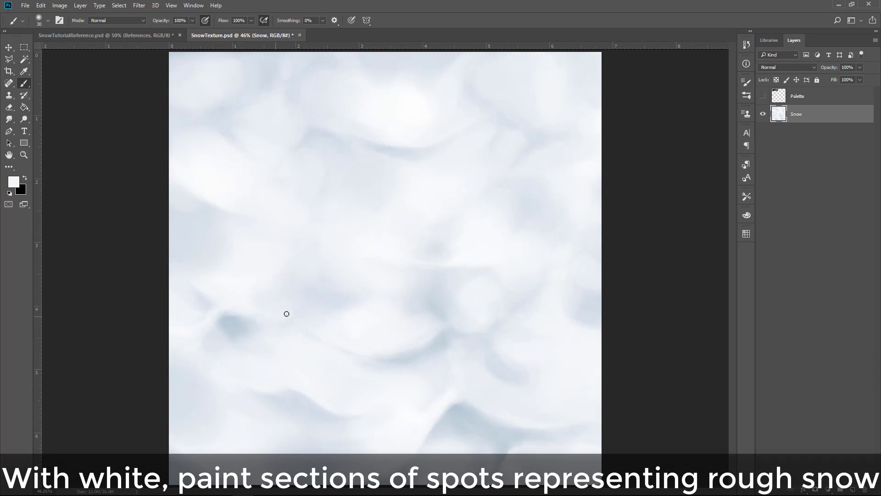
Deepen the blue hollow left of the central mound with sampled shadow tones and a larger brush
{"action": "left_click", "coordinate": [312, 294], "text": "alt"}
{"action": "key", "text": "i"}
{"action": "left_click", "coordinate": [237, 294]}
{"action": "key", "text": "b"}
{"action": "key", "text": "bracketright"}
{"action": "key", "text": "bracketright"}
{"action": "key", "text": "bracketright"}
{"action": "key", "text": "bracketright"}
{"action": "key", "text": "bracketright"}
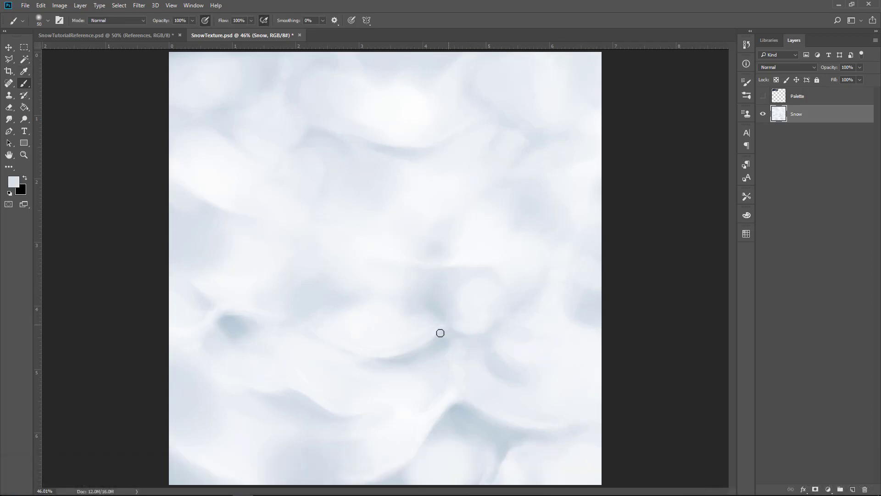
Break up the creases right of the central mound and along the lower-right ridge with small near-white strokes
{"action": "key", "text": "bracketleft"}
{"action": "key", "text": "bracketleft"}
{"action": "key", "text": "bracketleft"}
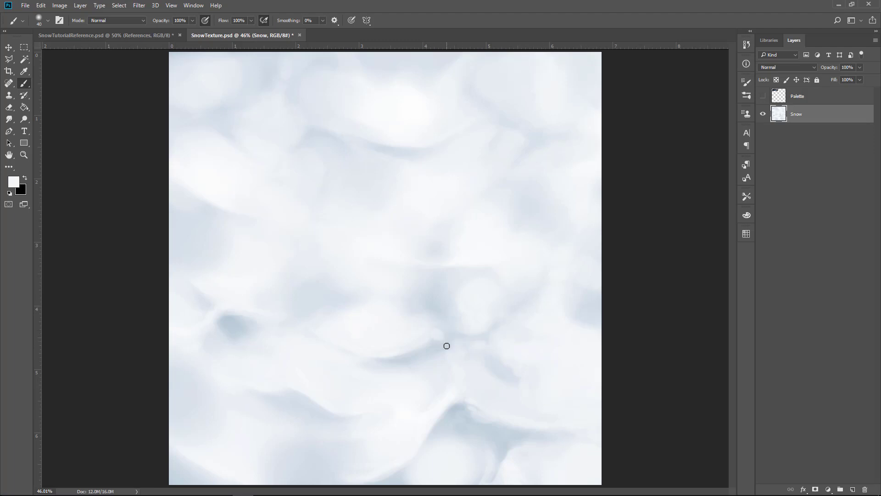
{"action": "left_click", "coordinate": [355, 488]}
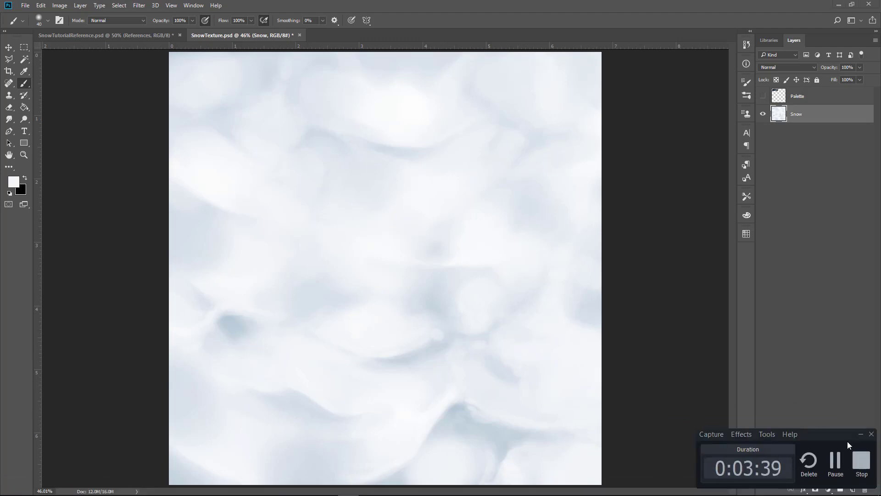
{"action": "left_click", "coordinate": [861, 434]}
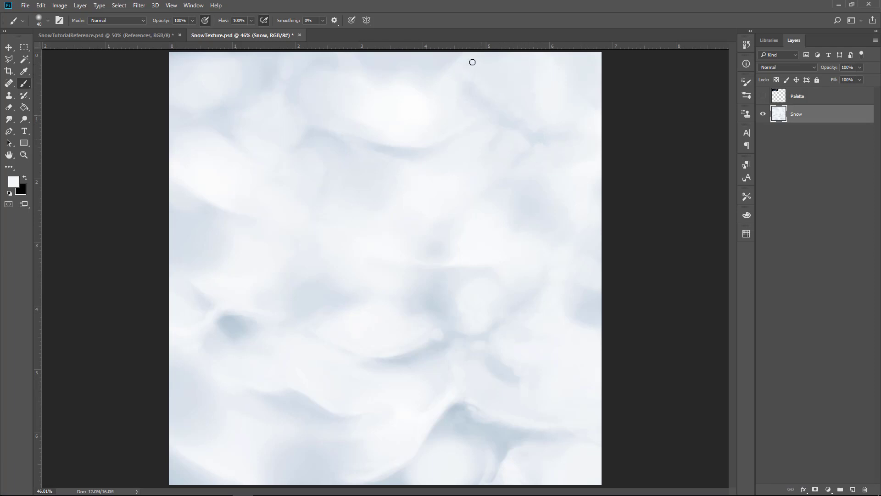
{"action": "left_click_drag", "start_coordinate": [421, 48], "coordinate": [421, 51]}
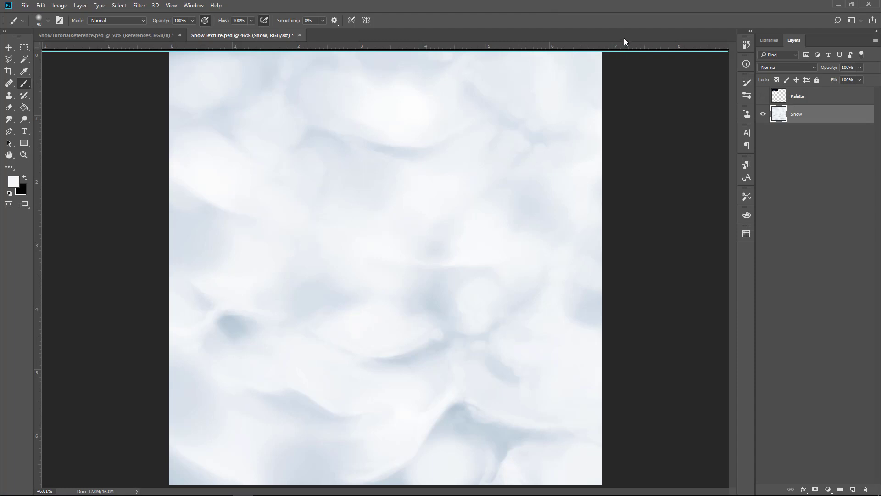
{"action": "key", "text": "ctrl+alt+z"}
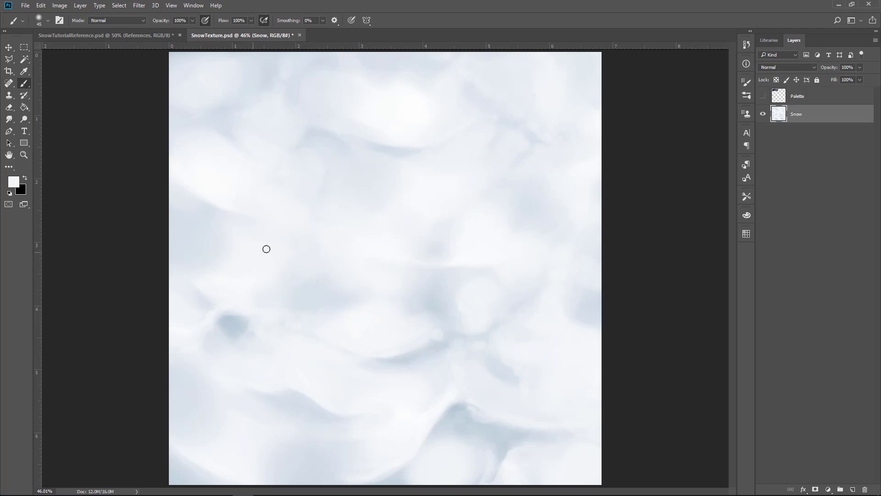
Lighten the shadow above and right of the central mound with near-white and a 90 px brush
{"action": "key", "text": "bracketright"}
{"action": "key", "text": "bracketright"}
{"action": "key", "text": "bracketright"}
{"action": "key", "text": "bracketright"}
{"action": "key", "text": "bracketright"}
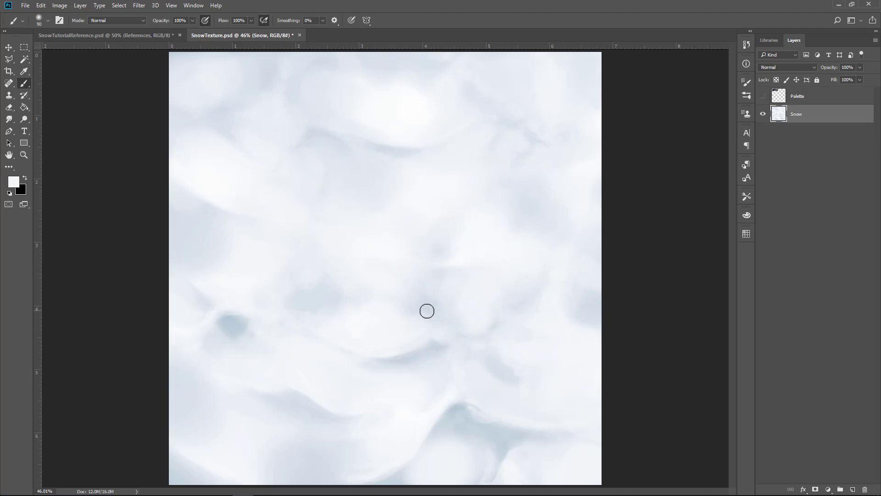
Cover part of the dark left hollow with near-white, and repaint it as irregular blue-grey spots with a smaller brush
{"action": "left_click", "coordinate": [243, 334]}
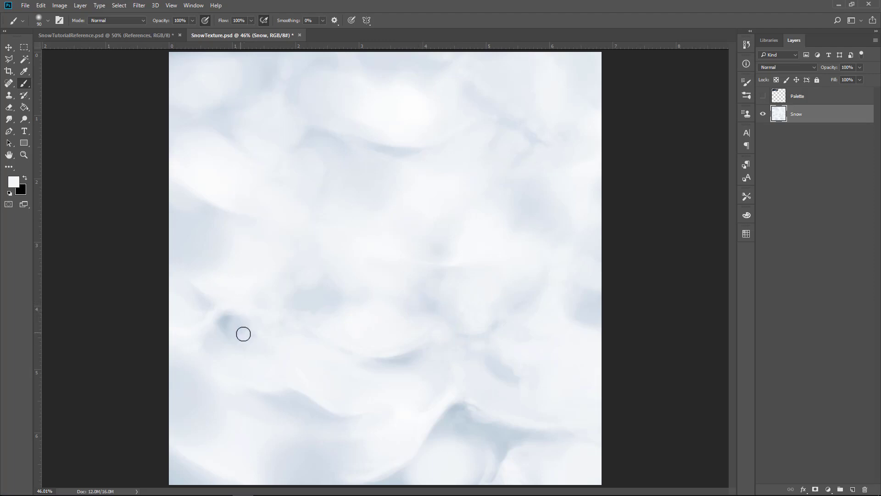
{"action": "left_click", "coordinate": [224, 321], "text": "alt"}
{"action": "key", "text": "bracketleft"}
{"action": "key", "text": "bracketleft"}
{"action": "key", "text": "bracketleft"}
{"action": "key", "text": "bracketleft"}
{"action": "left_click", "coordinate": [235, 322]}
{"action": "left_click", "coordinate": [212, 277], "text": "alt"}
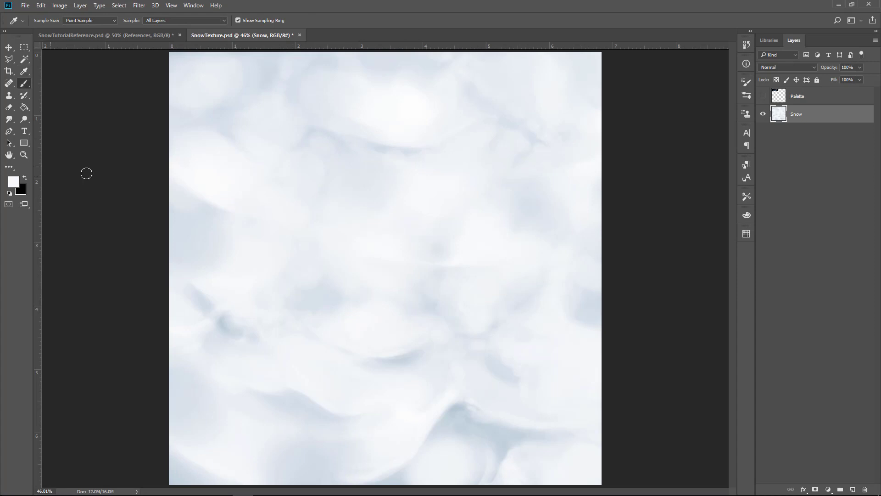
Roughen the left hollow and the upper-right crease with small near-white dabs
{"action": "key", "text": "bracketleft"}
{"action": "key", "text": "bracketleft"}
{"action": "key", "text": "bracketleft"}
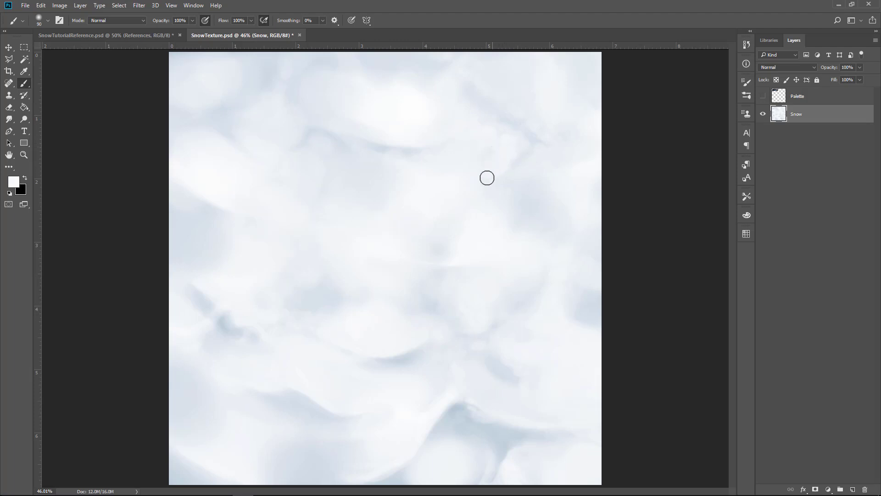
Break up the blue hollows on the left and the lower-right ridge edge with larger near-white dabs
{"action": "key", "text": "bracketright"}
{"action": "key", "text": "bracketright"}
{"action": "key", "text": "bracketright"}
{"action": "key", "text": "bracketright"}
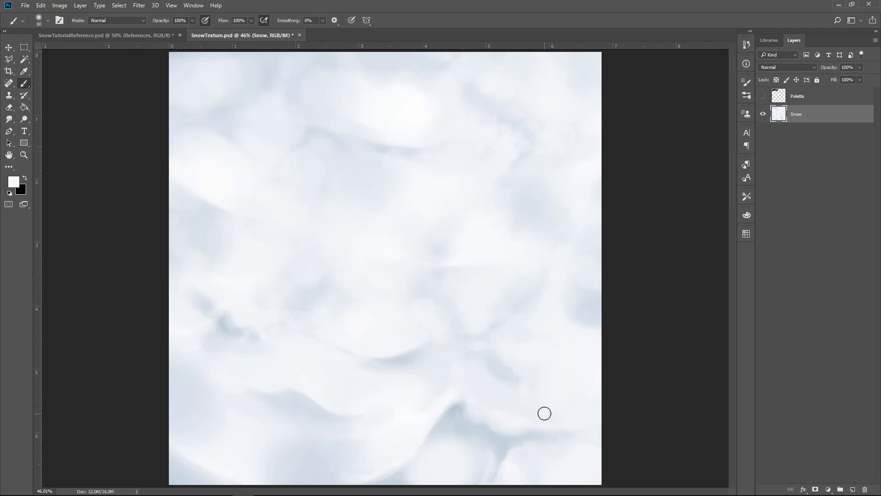
Restore a crisp shadow edge beneath the lower-right ridge with sampled blue-grey and a 40 px brush
{"action": "key", "text": "bracketleft"}
{"action": "key", "text": "bracketleft"}
{"action": "key", "text": "bracketleft"}
{"action": "key", "text": "bracketleft"}
{"action": "key", "text": "bracketleft"}
{"action": "left_click", "coordinate": [533, 429], "text": "alt"}
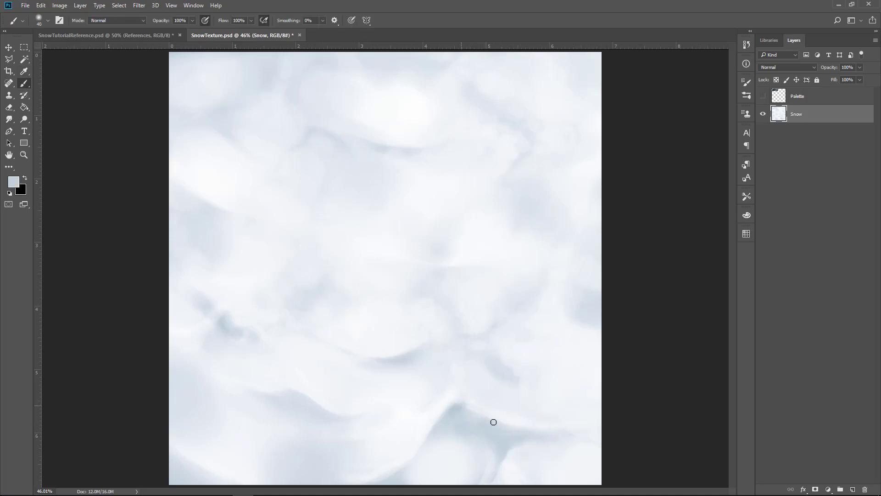
Dab sampled near-white over the lower-right ridge and crease and the upper-right snow to roughen them
{"action": "left_click", "coordinate": [482, 406], "text": "alt"}
{"action": "key", "text": "bracketright"}
{"action": "key", "text": "bracketright"}
{"action": "key", "text": "bracketright"}
{"action": "left_click", "coordinate": [424, 138], "text": "alt"}
{"action": "key", "text": "bracketright"}
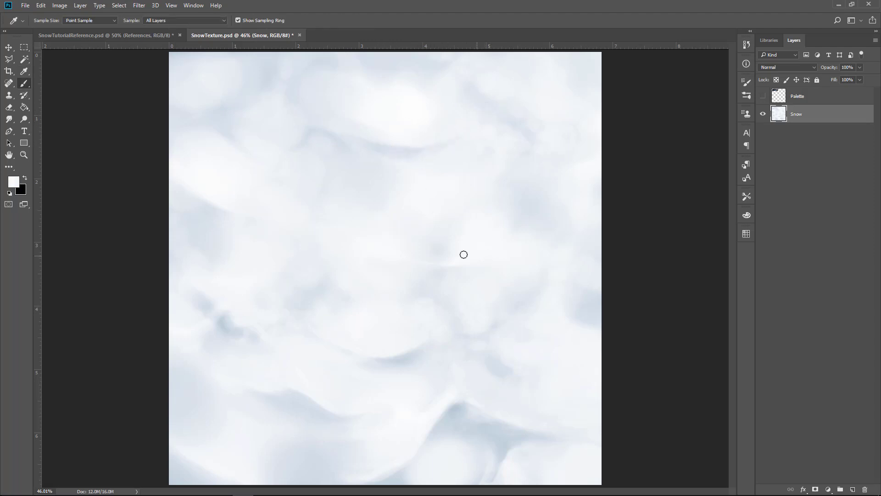
Soften the central creases and fade the right end of the lower-right ridge with near-white, enlarging the brush to 150 px
{"action": "key", "text": "bracketright"}
{"action": "key", "text": "bracketright"}
{"action": "key", "text": "bracketright"}
{"action": "key", "text": "bracketright"}
{"action": "key", "text": "bracketright"}
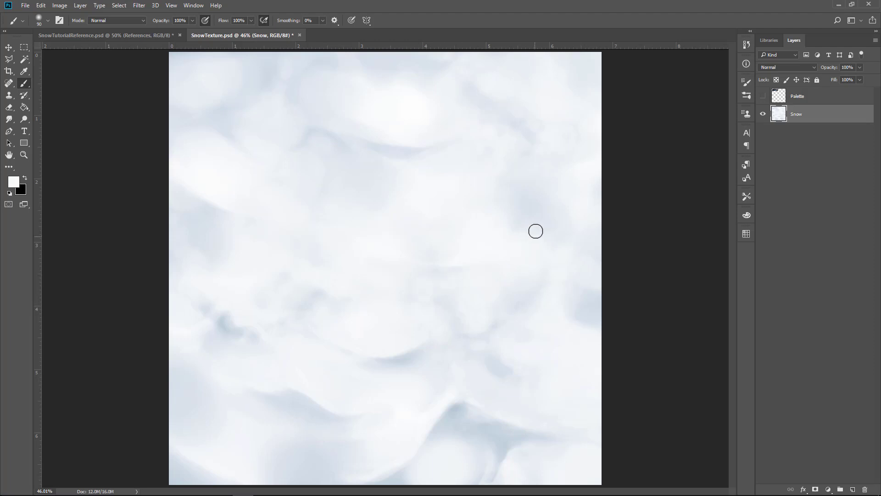
{"action": "key", "text": "bracketright"}
{"action": "key", "text": "bracketright"}
{"action": "key", "text": "bracketright"}
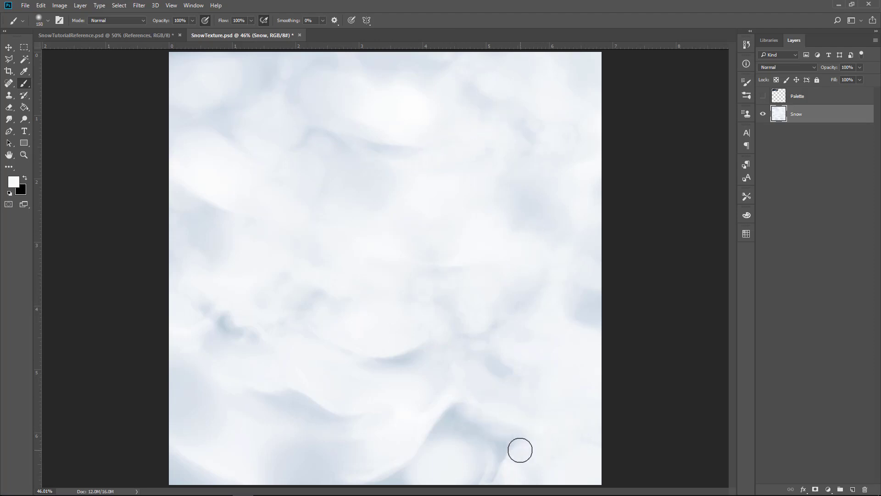
Blend the shadow beneath the lower-right ridge with sampled light blue-grey and a 100 px brush
{"action": "left_click", "coordinate": [465, 428], "text": "alt"}
{"action": "key", "text": "bracketleft"}
{"action": "key", "text": "bracketleft"}
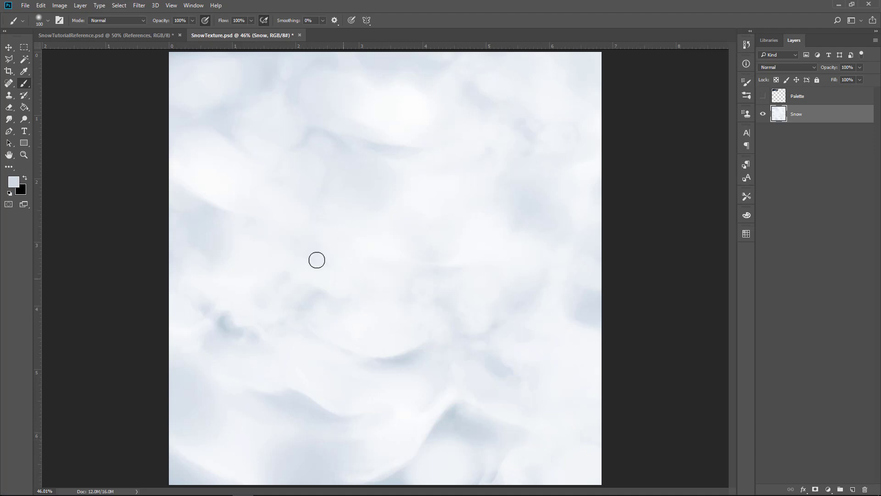
Reshape the dark crease in the left-middle snow into a curved diagonal shadow with a smaller brush
{"action": "key", "text": "bracketleft"}
{"action": "key", "text": "bracketleft"}
{"action": "key", "text": "bracketleft"}
{"action": "key", "text": "bracketleft"}
{"action": "scroll", "coordinate": [474, 248], "scroll_direction": "up", "scroll_amount": 6}
{"action": "mouse_move", "coordinate": [482, 246]}
{"action": "left_mouse_down"}
{"action": "mouse_move", "coordinate": [519, 211]}
{"action": "mouse_move", "coordinate": [619, 165]}
{"action": "left_mouse_up"}
{"action": "key", "text": "bracketleft"}
{"action": "key", "text": "bracketleft"}
{"action": "mouse_move", "coordinate": [317, 242]}
{"action": "left_mouse_down"}
{"action": "mouse_move", "coordinate": [287, 214]}
{"action": "mouse_move", "coordinate": [303, 197]}
{"action": "mouse_move", "coordinate": [240, 181]}
{"action": "mouse_move", "coordinate": [276, 156]}
{"action": "mouse_move", "coordinate": [220, 148]}
{"action": "left_mouse_up"}
Extend the left-middle shadow into a broad curve towards the right with a larger brush
{"action": "key", "text": "bracketright"}
{"action": "key", "text": "bracketright"}
{"action": "key", "text": "bracketright"}
{"action": "key", "text": "bracketright"}
{"action": "mouse_move", "coordinate": [390, 288]}
{"action": "left_mouse_down"}
{"action": "mouse_move", "coordinate": [497, 305]}
{"action": "mouse_move", "coordinate": [610, 281]}
{"action": "left_mouse_up"}
Trim and soften the edges of the left-middle shadow with sampled near-white, enlarging the brush to 125 px
{"action": "left_click", "coordinate": [564, 230], "text": "alt"}
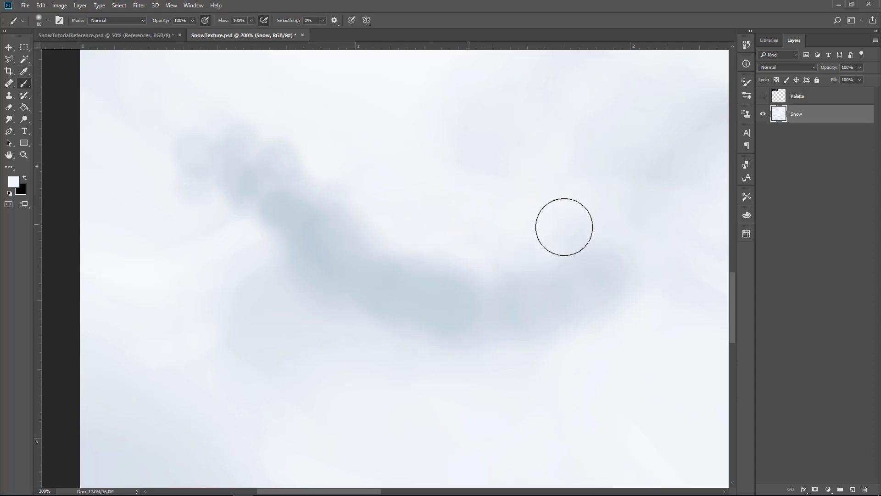
{"action": "key", "text": "ctrl+minus"}
{"action": "key", "text": "ctrl+minus"}
{"action": "key", "text": "ctrl+minus"}
{"action": "key", "text": "ctrl+minus"}
{"action": "key", "text": "bracketright"}
{"action": "key", "text": "bracketright"}
{"action": "key", "text": "bracketright"}
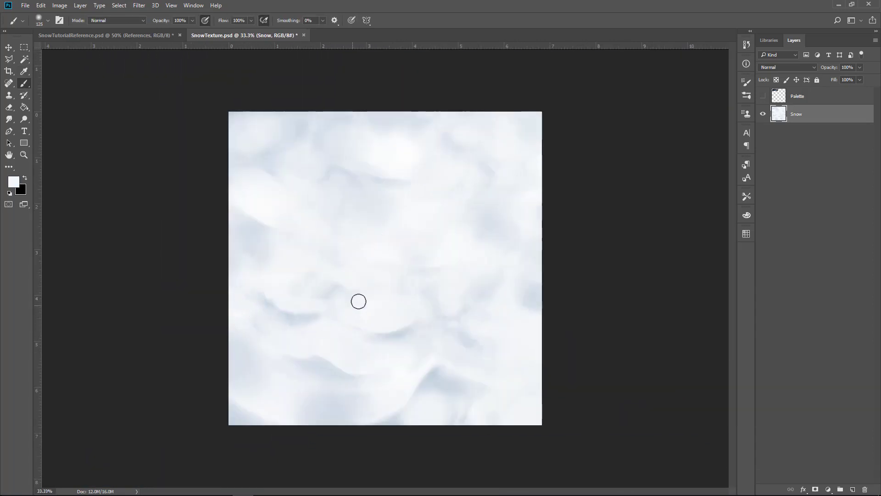
Extend the shadow beneath the upper-central mound to the right with sampled light blue-grey and a 40 px brush
{"action": "key", "text": "ctrl+plus"}
{"action": "key", "text": "z"}
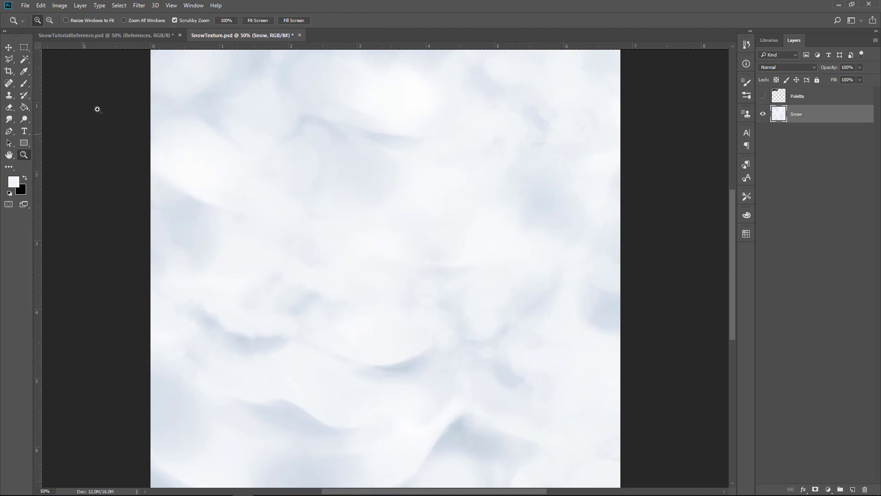
{"action": "left_click_drag", "start_coordinate": [328, 190], "coordinate": [323, 175]}
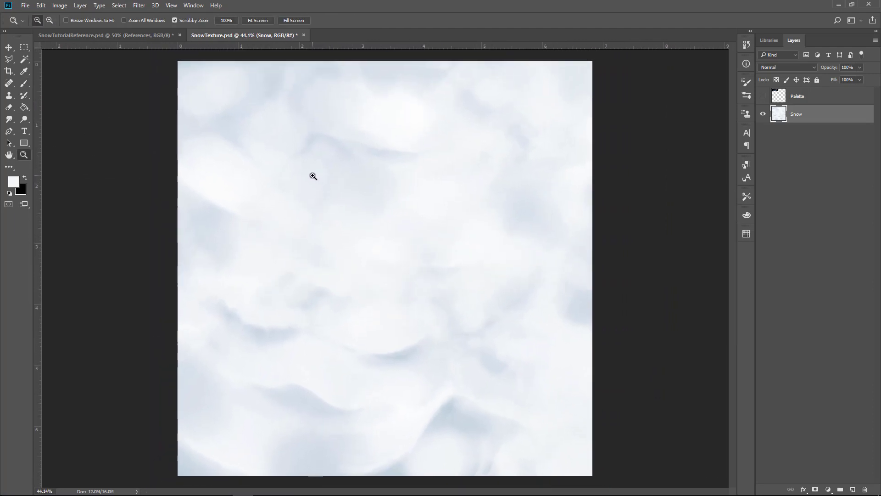
{"action": "key", "text": "b"}
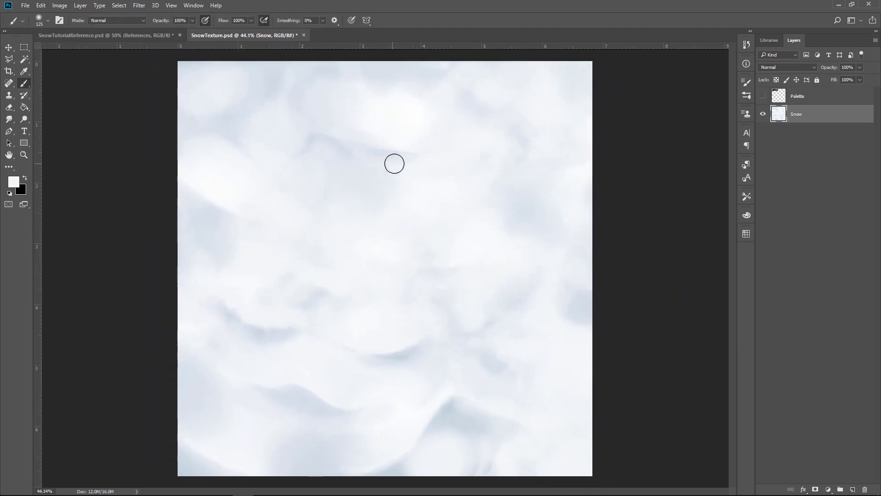
{"action": "key", "text": "bracketleft"}
{"action": "key", "text": "bracketleft"}
{"action": "key", "text": "bracketleft"}
{"action": "key", "text": "bracketleft"}
{"action": "key", "text": "bracketleft"}
{"action": "key", "text": "bracketleft"}
{"action": "key", "text": "bracketleft"}
{"action": "key", "text": "bracketleft"}
{"action": "key", "text": "bracketleft"}
{"action": "left_click", "coordinate": [393, 156], "text": "alt"}
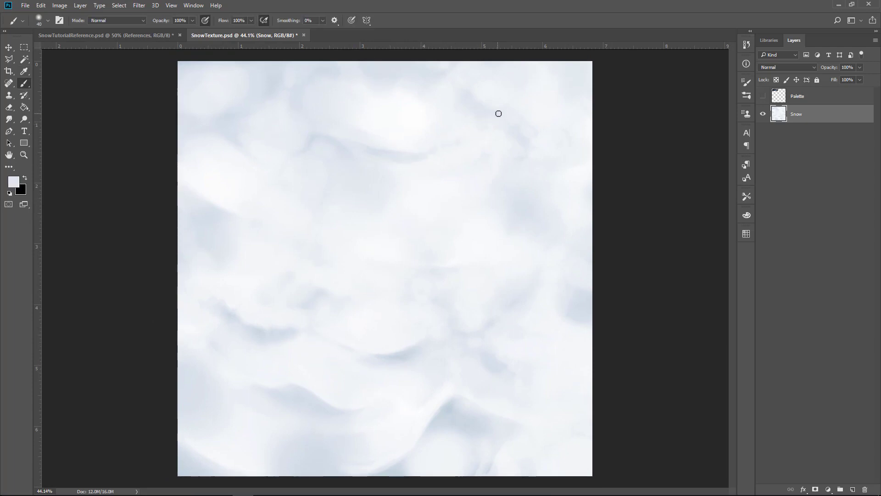
Define the diagonal shadow in the upper-right snow and touch up the lower-right ridge with tones sampled from the snow
{"action": "left_click", "coordinate": [558, 133], "text": "alt"}
{"action": "key", "text": "bracketright"}
{"action": "left_click", "coordinate": [446, 397], "text": "alt"}
Blend the snow around the upper-left mound's lower edge with sampled white, enlarging the brush to 150 px
{"action": "left_click", "coordinate": [240, 192], "text": "alt"}
{"action": "key", "text": "bracketright"}
{"action": "key", "text": "bracketright"}
{"action": "key", "text": "bracketright"}
{"action": "key", "text": "bracketright"}
{"action": "key", "text": "bracketright"}
{"action": "key", "text": "bracketright"}
{"action": "key", "text": "bracketright"}
{"action": "key", "text": "bracketright"}
{"action": "key", "text": "bracketright"}
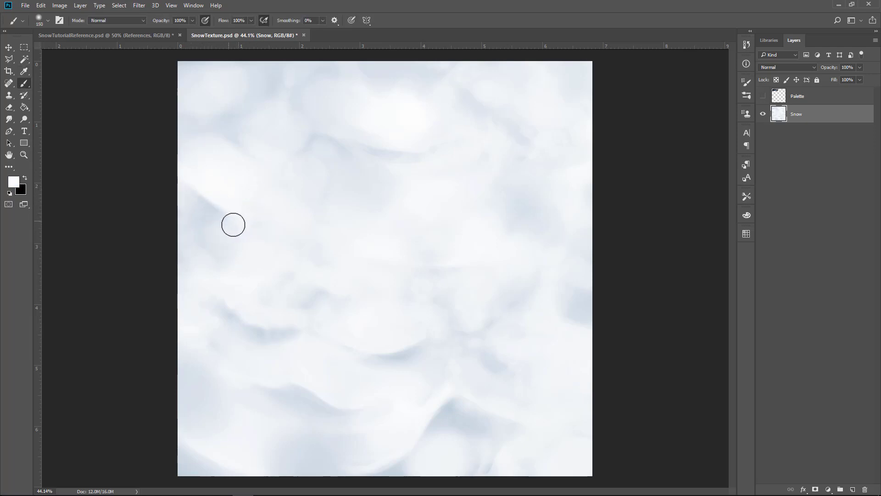
Paint a crisp white highlight along the left side of the upper-central ridge with a 15 px brush
{"action": "key", "text": "bracketleft"}
{"action": "key", "text": "bracketleft"}
{"action": "key", "text": "bracketleft"}
{"action": "key", "text": "bracketleft"}
{"action": "key", "text": "bracketleft"}
{"action": "key", "text": "bracketleft"}
{"action": "key", "text": "bracketleft"}
{"action": "key", "text": "bracketleft"}
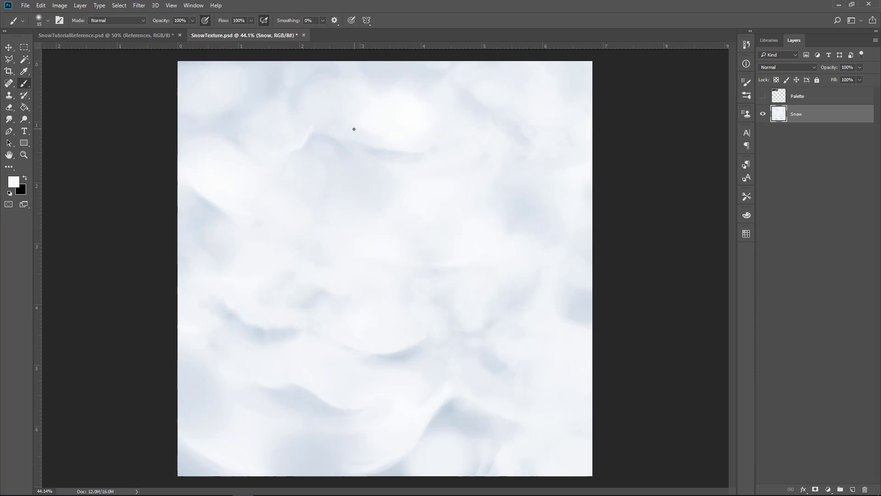
Refine the upper-central ridge's highlight and the rim above its shadow with fine white strokes
{"action": "key", "text": "ctrl+plus"}
{"action": "key", "text": "ctrl+plus"}
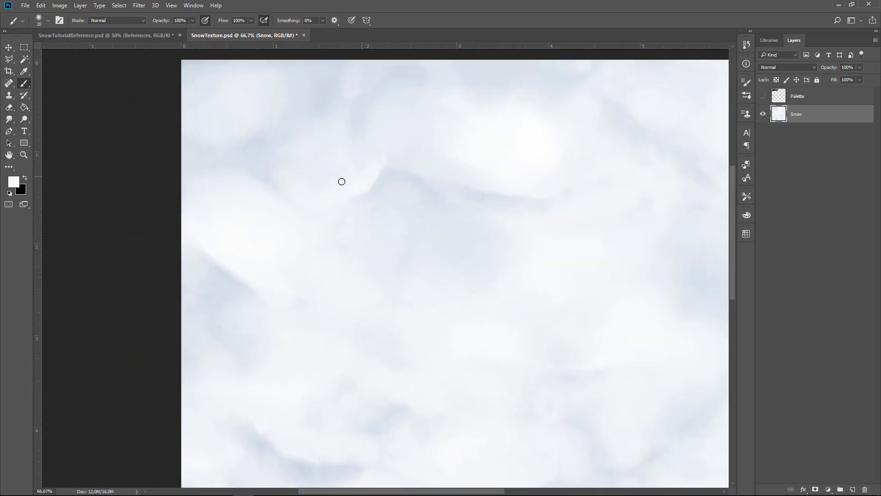
{"action": "key", "text": "bracketleft"}
{"action": "scroll", "coordinate": [582, 168], "scroll_direction": "up", "scroll_amount": 5}
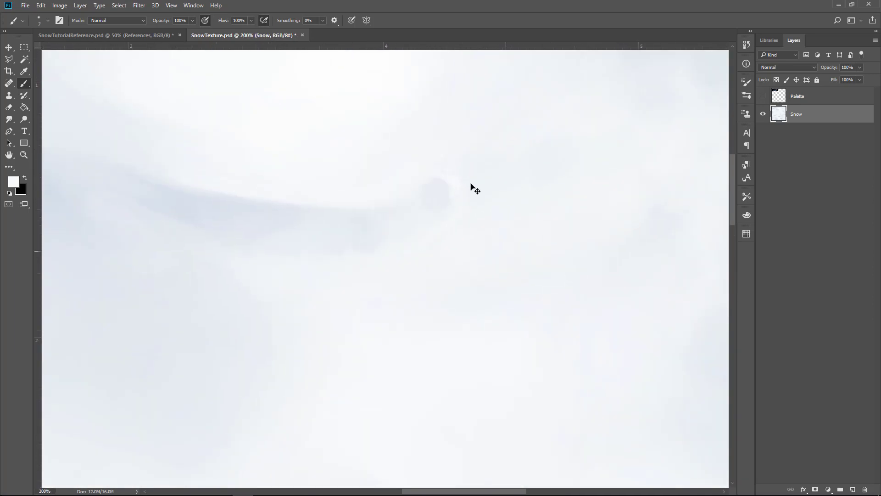
Sharpen the upper edge of the diagonal upper-right shadow with irregular near-white strokes and a small brush
{"action": "scroll", "coordinate": [470, 187], "scroll_direction": "down", "scroll_amount": 1}
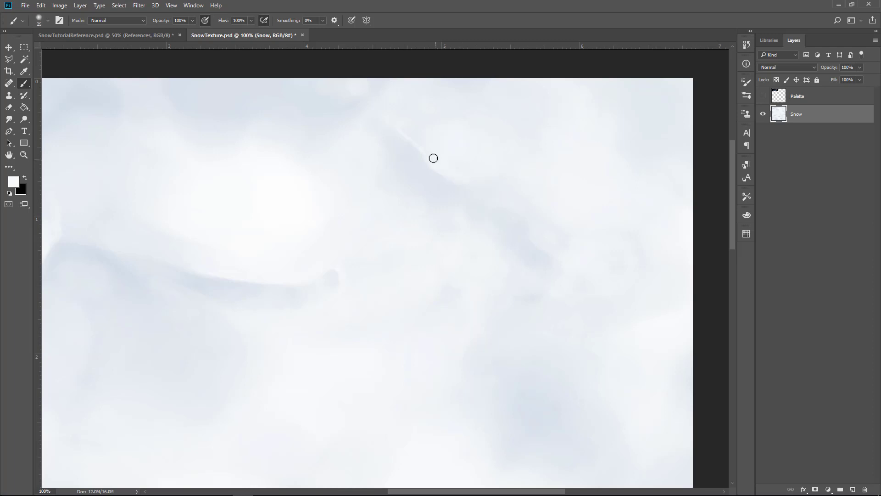
{"action": "left_click_drag", "start_coordinate": [425, 137], "coordinate": [477, 178]}
{"action": "key", "text": "bracketleft"}
{"action": "key", "text": "bracketleft"}
{"action": "key", "text": "bracketleft"}
{"action": "left_click_drag", "start_coordinate": [504, 205], "coordinate": [534, 207]}
{"action": "key", "text": "bracketright"}
{"action": "key", "text": "bracketleft"}
{"action": "key", "text": "bracketleft"}
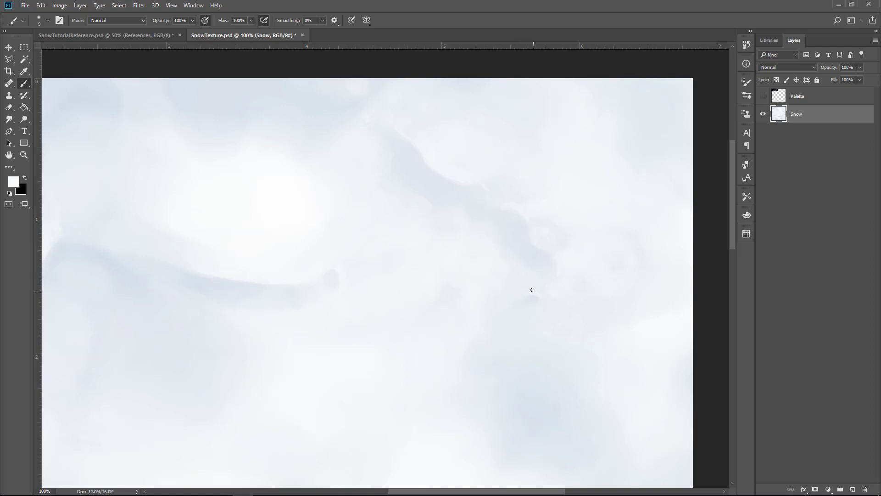
Clean up the right end of the upper-central mound's shadow with near-white and a fine brush
{"action": "scroll", "coordinate": [503, 216], "scroll_direction": "down", "scroll_amount": 3}
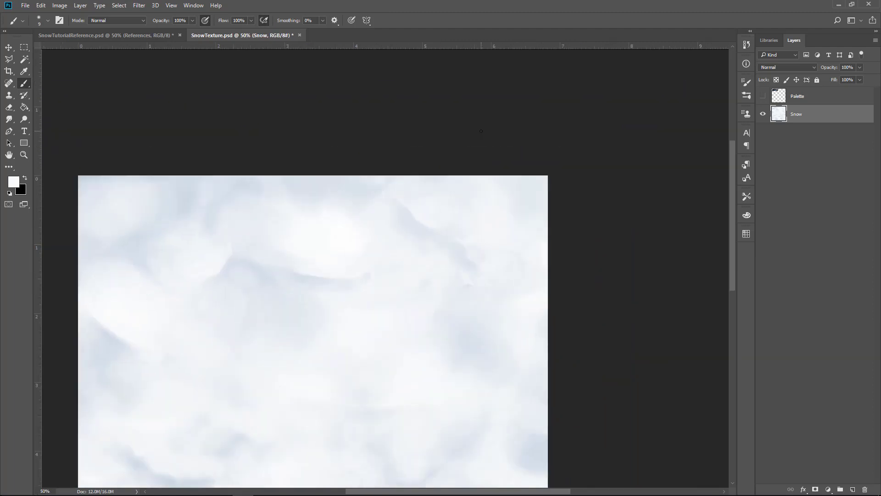
{"action": "scroll", "coordinate": [502, 127], "scroll_direction": "up", "scroll_amount": 2}
{"action": "key", "text": "bracketright"}
{"action": "mouse_move", "coordinate": [457, 116]}
{"action": "left_mouse_down"}
{"action": "mouse_move", "coordinate": [484, 171]}
{"action": "mouse_move", "coordinate": [542, 168]}
{"action": "mouse_move", "coordinate": [638, 195]}
{"action": "left_mouse_up"}
{"action": "key", "text": "bracketright"}
{"action": "key", "text": "bracketright"}
{"action": "key", "text": "bracketleft"}
{"action": "key", "text": "bracketleft"}
{"action": "key", "text": "bracketleft"}
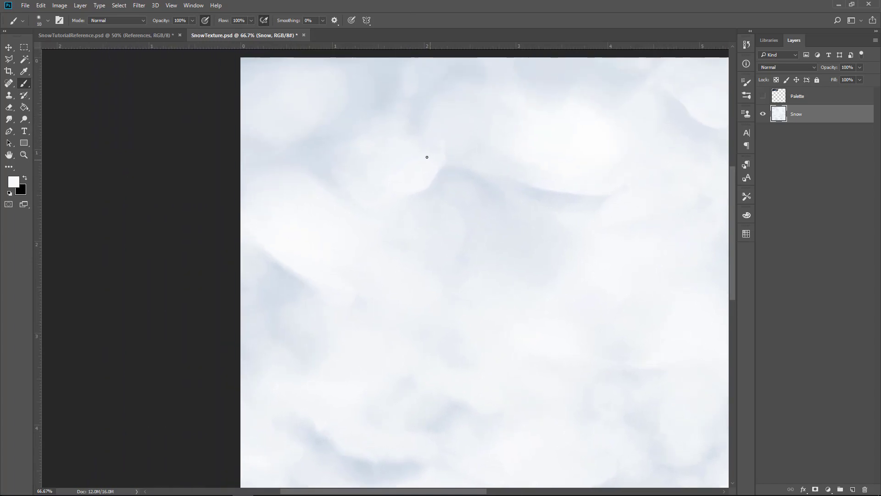
Paint white highlights along the upper-left mound's lower edge and the upper edge of the left-middle shadow
{"action": "left_click_drag", "start_coordinate": [259, 243], "coordinate": [310, 281]}
{"action": "left_click_drag", "start_coordinate": [371, 277], "coordinate": [389, 185]}
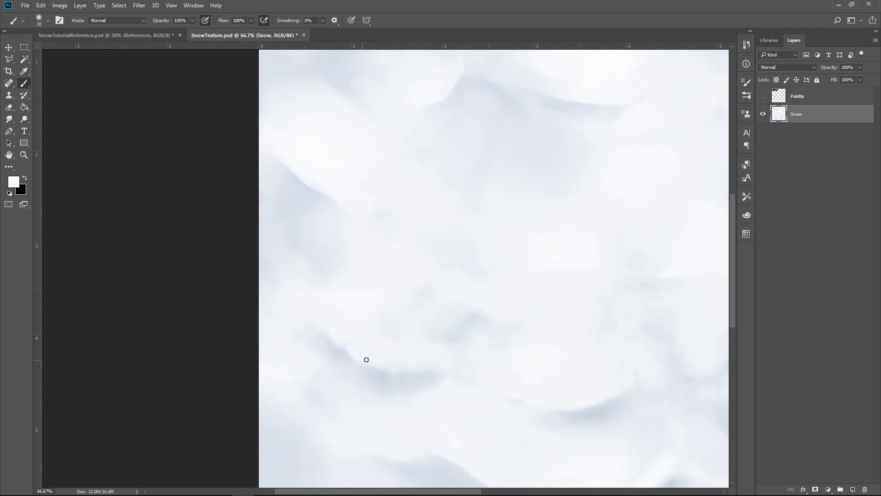
{"action": "key", "text": "bracketright"}
{"action": "mouse_move", "coordinate": [404, 371]}
{"action": "left_mouse_down"}
{"action": "mouse_move", "coordinate": [429, 367]}
{"action": "mouse_move", "coordinate": [446, 378]}
{"action": "mouse_move", "coordinate": [439, 348]}
{"action": "left_mouse_up"}
{"action": "key", "text": "bracketleft"}
{"action": "left_click_drag", "start_coordinate": [464, 235], "coordinate": [349, 222]}
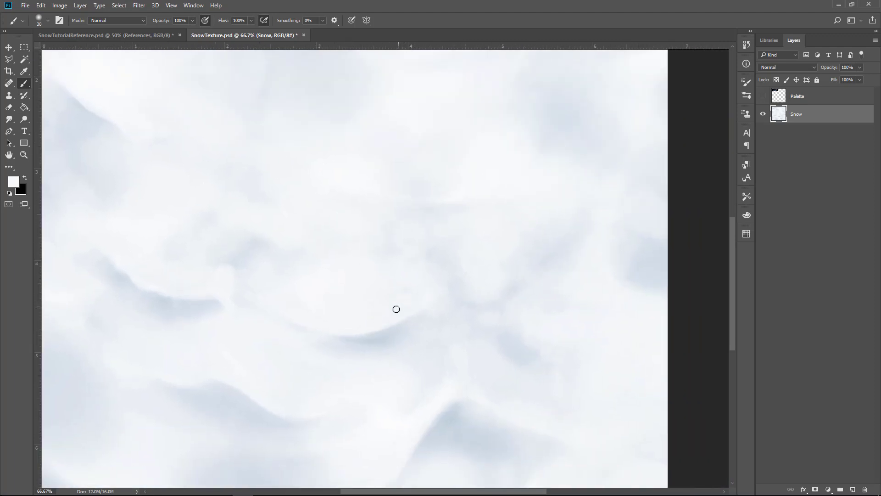
Define the rim of the central mound and the edge of the small dark patch to its right with near-white
{"action": "key", "text": "bracketright"}
{"action": "scroll", "coordinate": [450, 294], "scroll_direction": "down", "scroll_amount": 2}
{"action": "scroll", "coordinate": [449, 294], "scroll_direction": "right", "scroll_amount": 3}
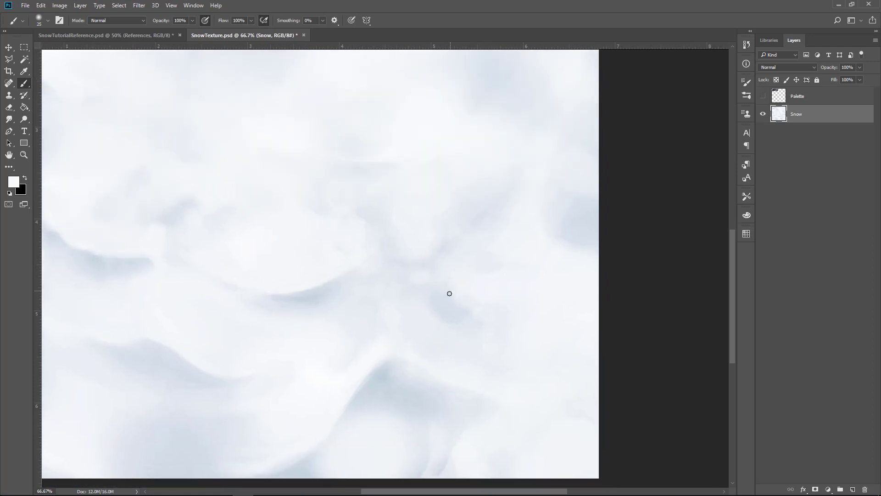
{"action": "key", "text": "bracketright"}
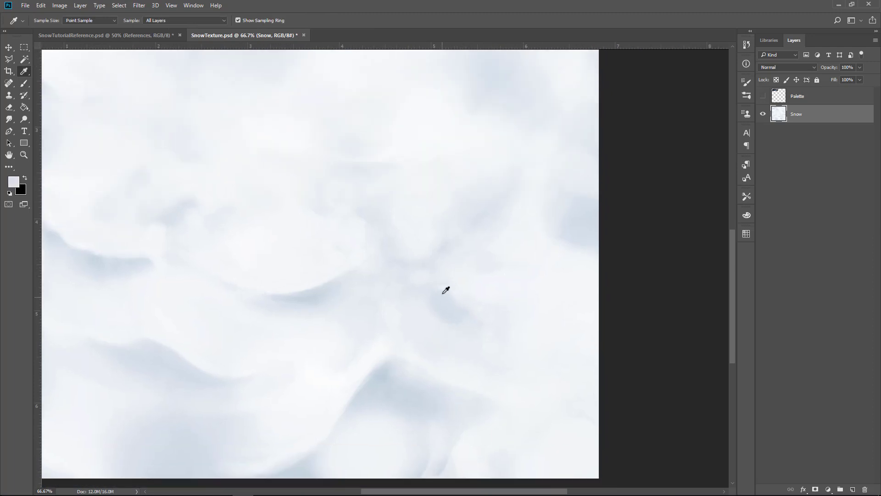
{"action": "scroll", "coordinate": [468, 283], "scroll_direction": "down", "scroll_amount": 3}
{"action": "scroll", "coordinate": [468, 284], "scroll_direction": "left", "scroll_amount": 2}
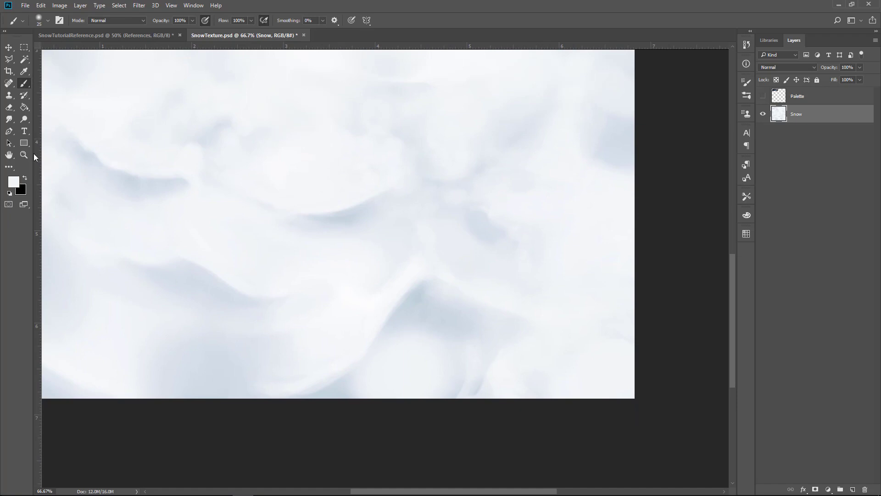
Highlight the crest and right slope of the lower-right ridge with white and a 15 px brush
{"action": "key", "text": "x"}
{"action": "key", "text": "ctrl+plus"}
{"action": "key", "text": "bracketleft"}
{"action": "key", "text": "bracketleft"}
{"action": "key", "text": "bracketleft"}
{"action": "key", "text": "bracketleft"}
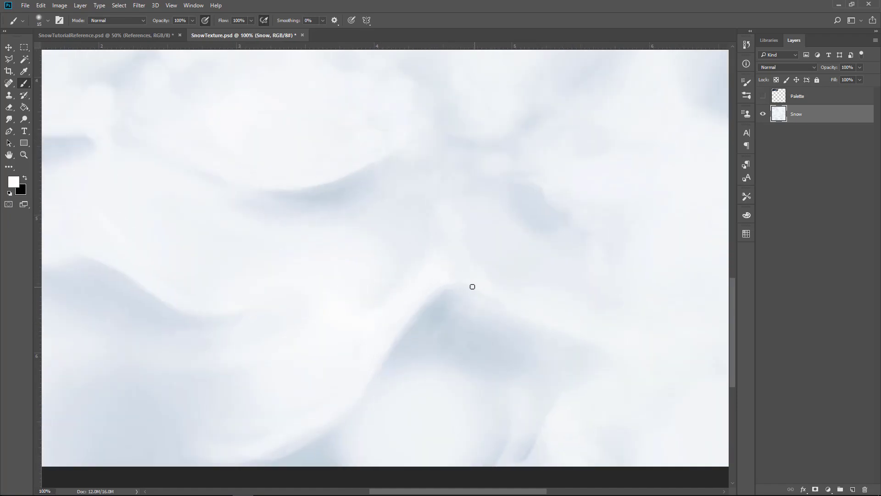
{"action": "scroll", "coordinate": [465, 245], "scroll_direction": "down", "scroll_amount": 3}
{"action": "scroll", "coordinate": [466, 251], "scroll_direction": "right", "scroll_amount": 2}
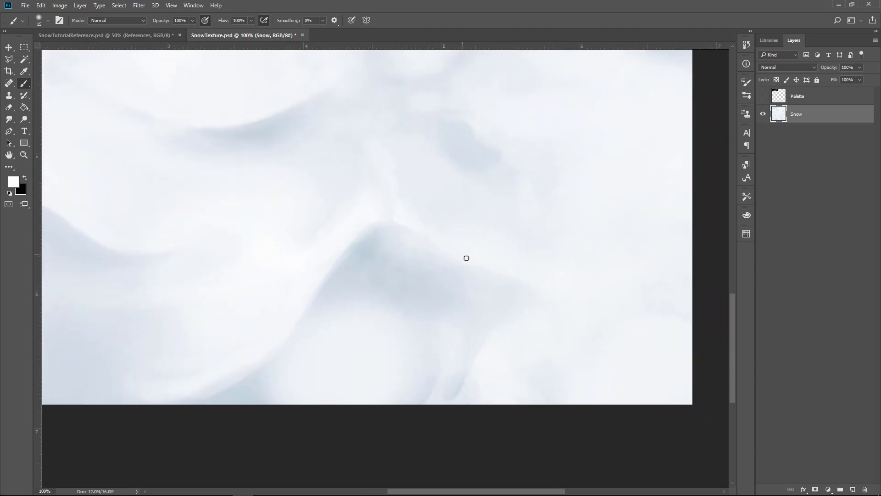
Blend the right end of the lower-right ridge's shadow with tones sampled from the surrounding snow
{"action": "left_click", "coordinate": [514, 266], "text": "alt"}
{"action": "key", "text": "bracketright"}
{"action": "left_click", "coordinate": [506, 291], "text": "alt"}
{"action": "key", "text": "bracketright"}
{"action": "left_click", "coordinate": [518, 301], "text": "alt"}
{"action": "key", "text": "bracketleft"}
{"action": "key", "text": "bracketleft"}
Shape a small mound below the lower-right ridge with sampled pale tones, enlarging the brush to 90 px
{"action": "left_click", "coordinate": [491, 321], "text": "alt"}
{"action": "key", "text": "bracketright"}
{"action": "key", "text": "bracketright"}
{"action": "key", "text": "bracketright"}
{"action": "key", "text": "bracketright"}
{"action": "key", "text": "bracketright"}
{"action": "key", "text": "bracketright"}
{"action": "key", "text": "bracketright"}
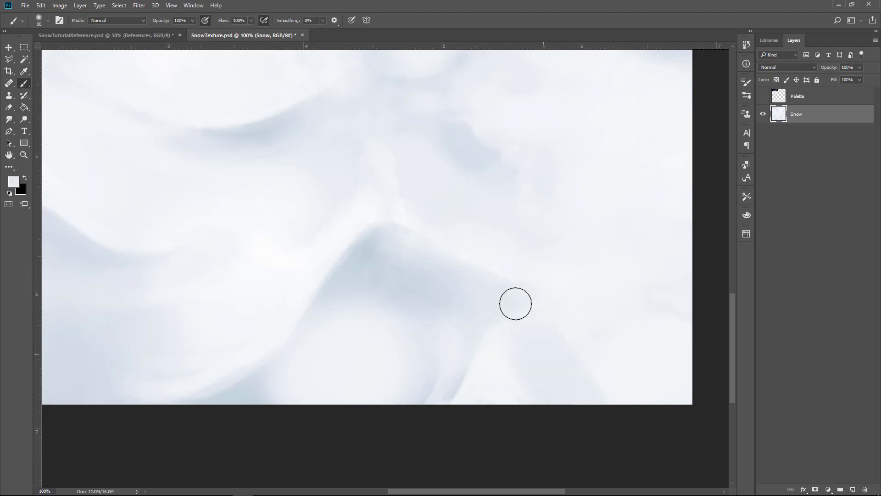
Soften the small lower-right mound and its pale shadow with near-white sampled from the mound and a 90 px brush
{"action": "key", "text": "bracketleft"}
{"action": "key", "text": "bracketleft"}
{"action": "key", "text": "bracketleft"}
{"action": "key", "text": "bracketleft"}
{"action": "key", "text": "bracketleft"}
{"action": "key", "text": "bracketleft"}
{"action": "left_click", "coordinate": [500, 379], "text": "alt"}
{"action": "key", "text": "bracketright"}
{"action": "key", "text": "bracketright"}
{"action": "key", "text": "bracketright"}
{"action": "key", "text": "bracketright"}
{"action": "key", "text": "bracketright"}
{"action": "key", "text": "bracketright"}
{"action": "key", "text": "ctrl+minus"}
{"action": "key", "text": "ctrl+minus"}
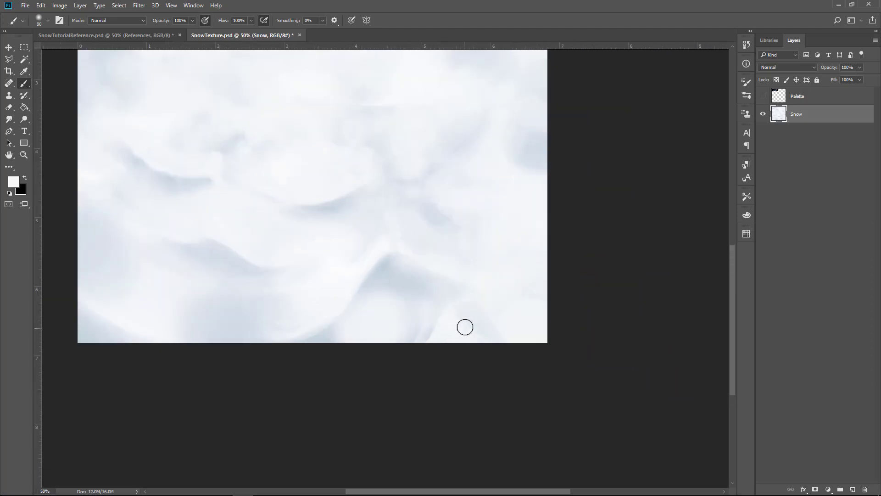
Refine the right slope of the lower-right ridge with near-white, reducing the brush from 70 px to 10 px
{"action": "key", "text": "bracketleft"}
{"action": "key", "text": "bracketleft"}
{"action": "key", "text": "ctrl+plus"}
{"action": "key", "text": "ctrl+plus"}
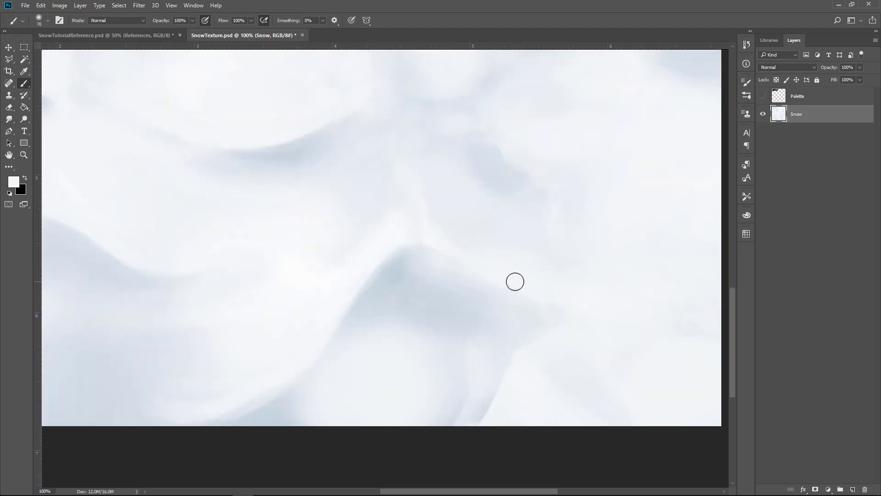
{"action": "key", "text": "bracketleft"}
{"action": "key", "text": "bracketleft"}
{"action": "key", "text": "bracketleft"}
{"action": "key", "text": "bracketleft"}
{"action": "key", "text": "bracketleft"}
{"action": "key", "text": "bracketleft"}
Sharpen the right end of the left-middle shadow and dab near-white edges around the central mound
{"action": "scroll", "coordinate": [533, 234], "scroll_direction": "left", "scroll_amount": 10}
{"action": "scroll", "coordinate": [539, 244], "scroll_direction": "up", "scroll_amount": 3}
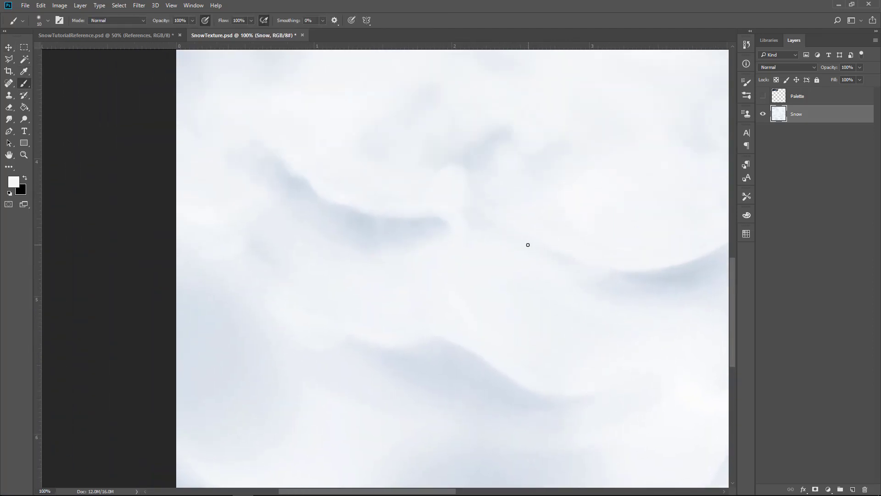
{"action": "scroll", "coordinate": [528, 245], "scroll_direction": "up", "scroll_amount": 3}
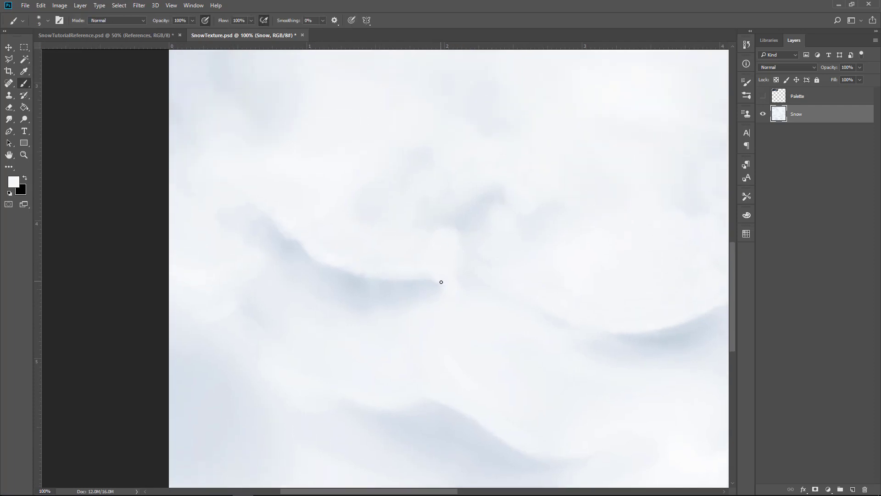
{"action": "key", "text": "bracketright"}
{"action": "key", "text": "bracketright"}
{"action": "key", "text": "bracketright"}
{"action": "left_click_drag", "start_coordinate": [506, 191], "coordinate": [460, 172]}
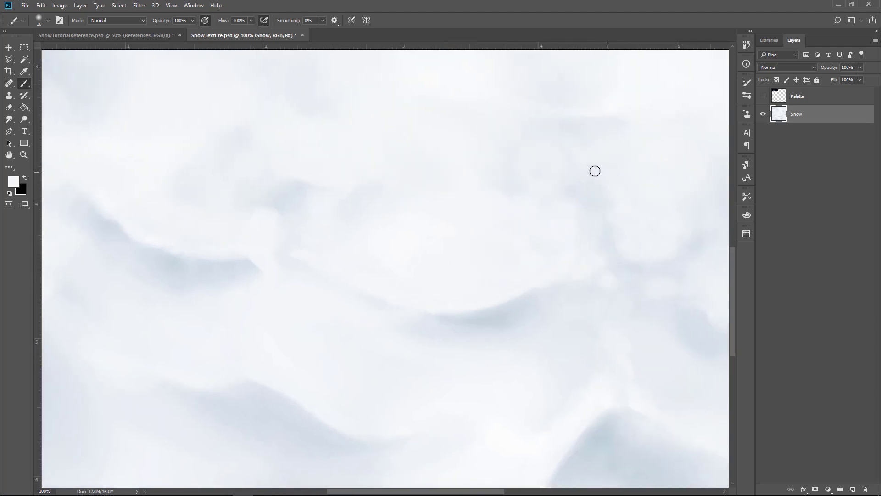
Touch up the snow around the central creases with near-white, enlarging the brush to 60 px
{"action": "key", "text": "ctrl+minus"}
{"action": "key", "text": "ctrl+minus"}
{"action": "key", "text": "ctrl+minus"}
{"action": "key", "text": "ctrl+minus"}
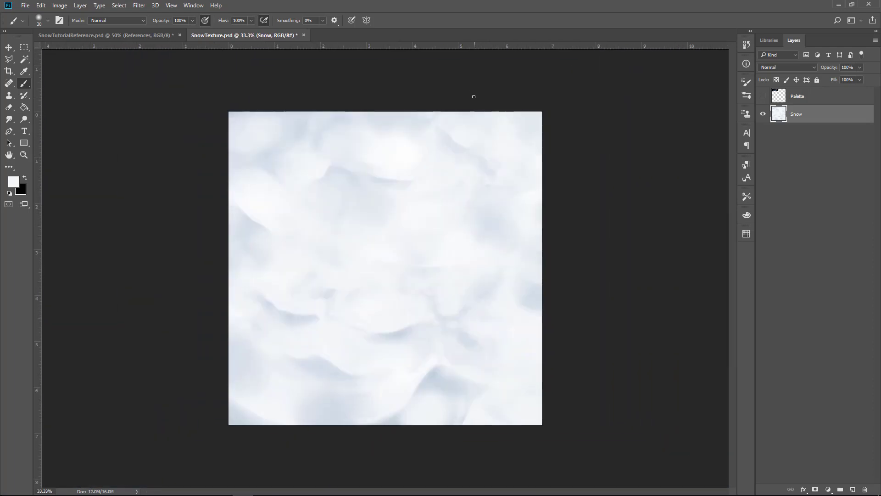
{"action": "key", "text": "ctrl+plus"}
{"action": "key", "text": "ctrl+plus"}
{"action": "key", "text": "bracketright"}
{"action": "key", "text": "bracketright"}
{"action": "key", "text": "bracketright"}
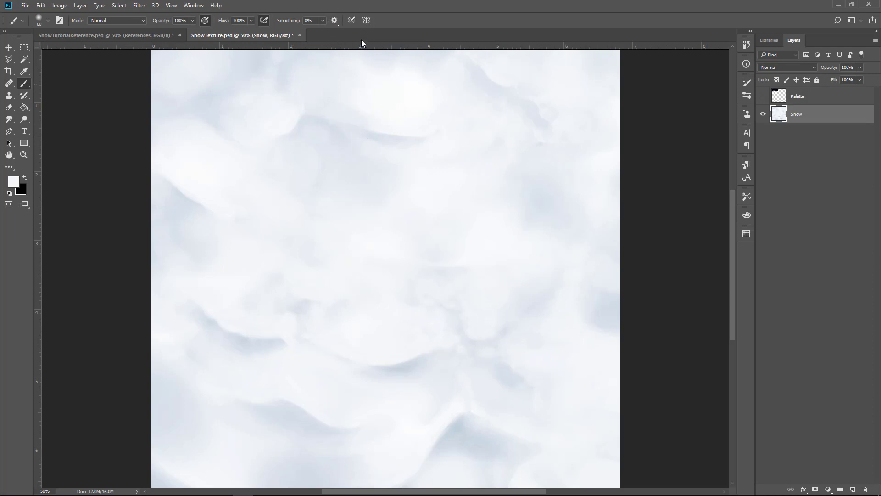
Reshape the right tip of the blue shadow on the texture's left edge with tones sampled beside it
{"action": "key", "text": "bracketleft"}
{"action": "key", "text": "bracketleft"}
{"action": "key", "text": "bracketleft"}
{"action": "key", "text": "bracketright"}
{"action": "key", "text": "bracketright"}
{"action": "key", "text": "bracketright"}
{"action": "key", "text": "bracketleft"}
{"action": "key", "text": "bracketleft"}
{"action": "left_click", "coordinate": [191, 204], "text": "alt"}
{"action": "key", "text": "bracketright"}
{"action": "left_click", "coordinate": [197, 202], "text": "alt"}
Rework the snow around the upper-left shadow with near-white sampled from the mound below it, enlarging the brush to 60 px
{"action": "left_click", "coordinate": [224, 158], "text": "alt"}
{"action": "key", "text": "bracketleft"}
{"action": "key", "text": "bracketleft"}
{"action": "key", "text": "bracketleft"}
{"action": "key", "text": "bracketright"}
{"action": "key", "text": "bracketright"}
{"action": "key", "text": "bracketright"}
{"action": "key", "text": "bracketright"}
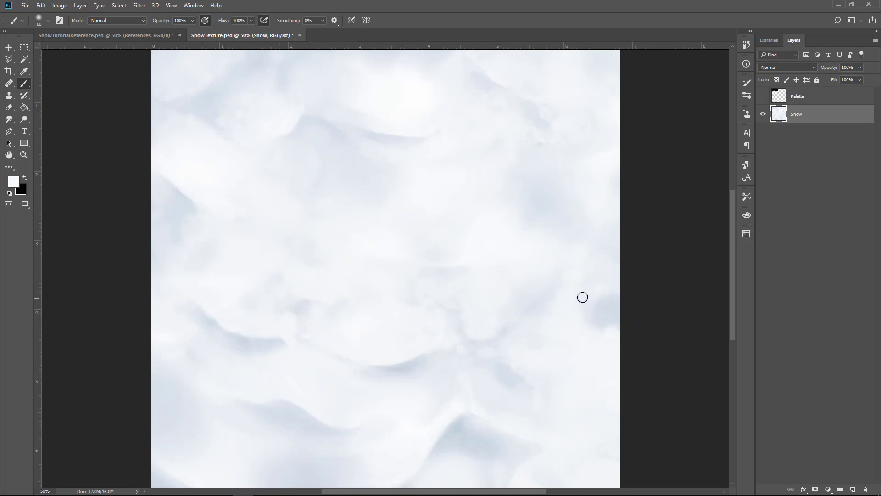
Roughen the lower edge of the lower-right ridge's shadow with a 20 px near-white brush
{"action": "key", "text": "i"}
{"action": "key", "text": "b"}
{"action": "key", "text": "bracketleft"}
{"action": "key", "text": "bracketleft"}
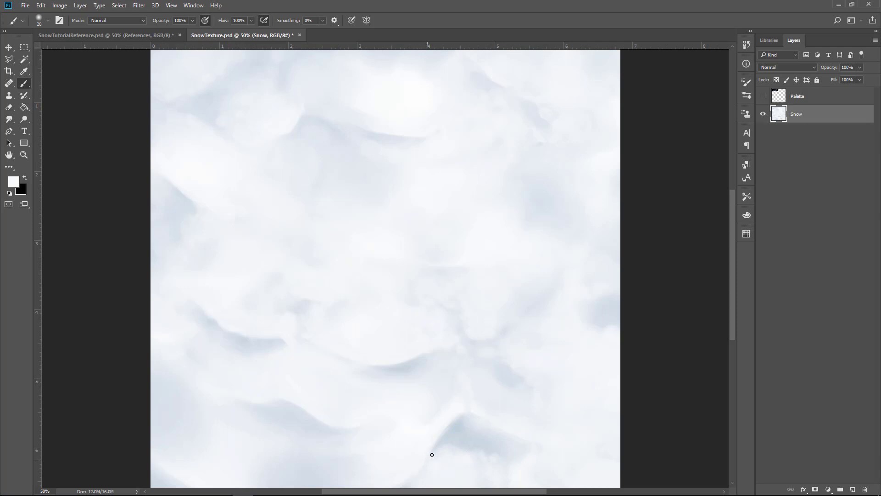
Lighten the shadow under the lower-right ridge with near-white and a 90 px brush
{"action": "key", "text": "bracketright"}
{"action": "key", "text": "bracketright"}
{"action": "key", "text": "bracketright"}
{"action": "key", "text": "bracketright"}
{"action": "key", "text": "bracketright"}
{"action": "key", "text": "bracketright"}
{"action": "key", "text": "bracketright"}
{"action": "mouse_move", "coordinate": [462, 427]}
{"action": "left_mouse_down"}
{"action": "mouse_move", "coordinate": [467, 445]}
{"action": "mouse_move", "coordinate": [500, 445]}
{"action": "mouse_move", "coordinate": [513, 460]}
{"action": "left_mouse_up"}
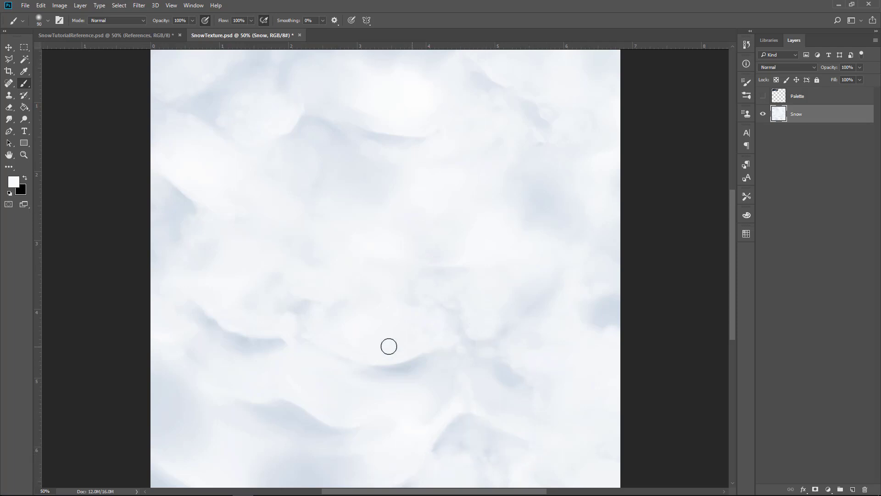
Dab near-white clumps along the upper-middle shadow and the small right-centre shadow with a 45 px brush
{"action": "key", "text": "bracketleft"}
{"action": "key", "text": "bracketleft"}
{"action": "key", "text": "bracketleft"}
{"action": "key", "text": "bracketleft"}
{"action": "key", "text": "bracketleft"}
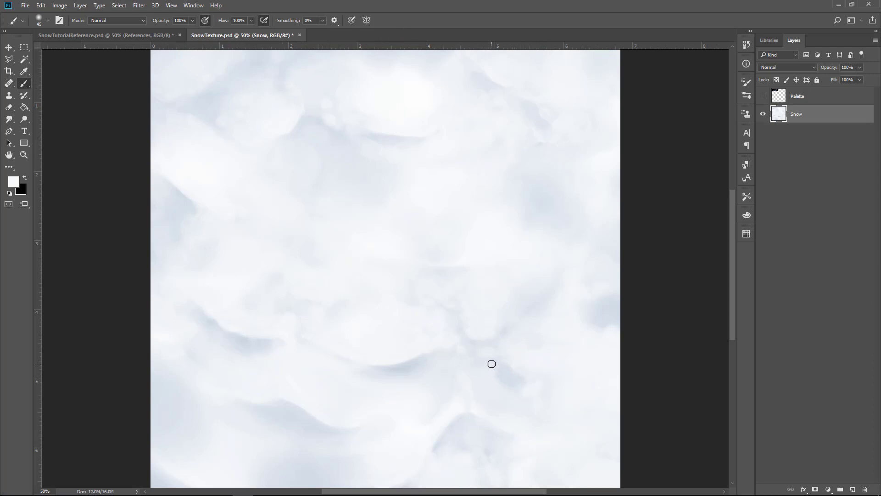
Dab near-white over the tip of the left-edge shadow and soften the right-centre creases with a 70 px brush
{"action": "key", "text": "bracketright"}
{"action": "key", "text": "bracketright"}
{"action": "key", "text": "bracketright"}
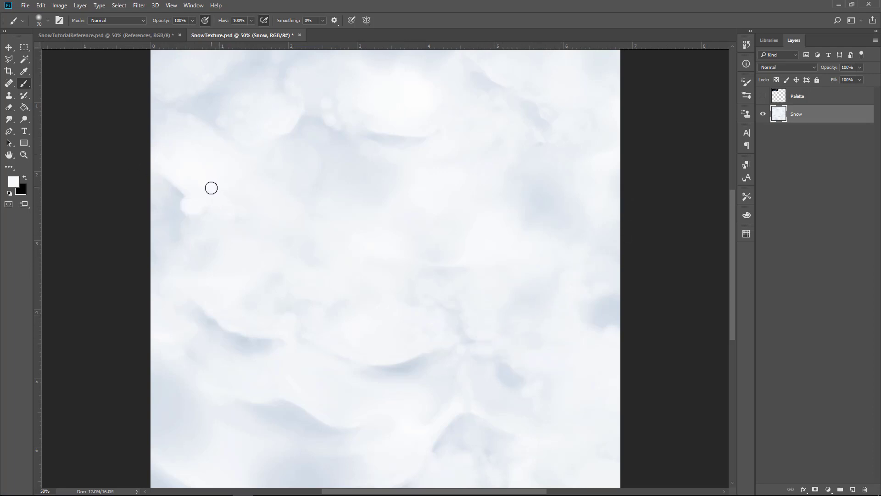
Refine the tip of the left-edge shadow and the nearby snow edges with a much smaller brush
{"action": "key", "text": "bracketleft"}
{"action": "key", "text": "bracketleft"}
{"action": "key", "text": "bracketleft"}
{"action": "key", "text": "bracketleft"}
{"action": "key", "text": "bracketleft"}
{"action": "key", "text": "bracketleft"}
{"action": "key", "text": "bracketleft"}
{"action": "key", "text": "bracketleft"}
{"action": "key", "text": "bracketleft"}
{"action": "key", "text": "bracketright"}
Extend the shadow line under the central mound and crisp the right-edge shadow with sampled tones and a 40 px brush
{"action": "left_click", "coordinate": [265, 347], "text": "alt"}
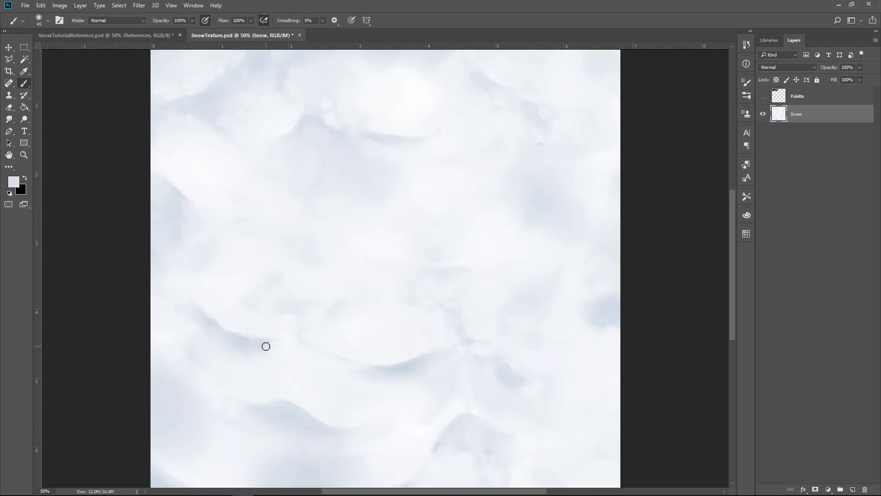
{"action": "key", "text": "bracketleft"}
{"action": "key", "text": "bracketleft"}
{"action": "left_click", "coordinate": [415, 329], "text": "alt"}
{"action": "left_click", "coordinate": [603, 198], "text": "alt"}
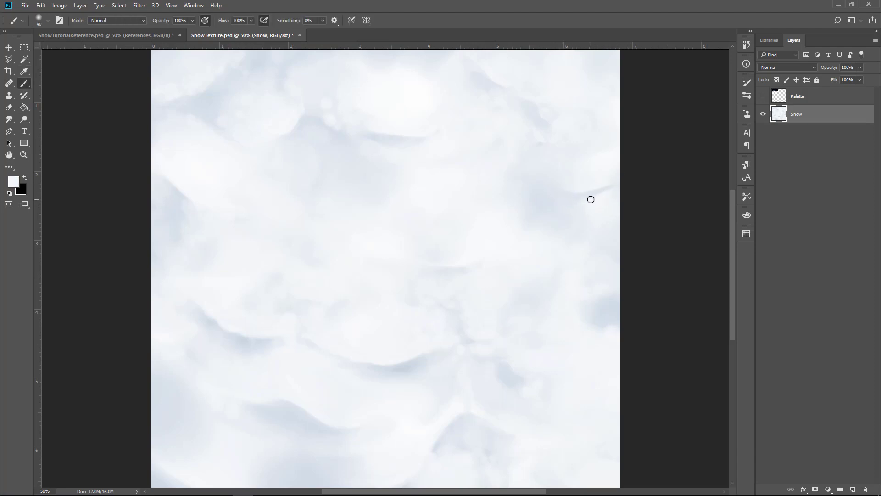
Paint small rounded clumps of rough snow along the upper-right shadow, varying the brush size
{"action": "key", "text": "alt"}
{"action": "key", "text": "bracketright"}
{"action": "key", "text": "bracketright"}
{"action": "key", "text": "bracketright"}
{"action": "key", "text": "bracketright"}
{"action": "key", "text": "bracketright"}
{"action": "key", "text": "bracketleft"}
{"action": "key", "text": "bracketleft"}
{"action": "key", "text": "bracketleft"}
{"action": "key", "text": "bracketleft"}
{"action": "key", "text": "bracketleft"}
Refine the rough snow clumps in the upper-right shadow at close range with sampled near-white
{"action": "scroll", "coordinate": [496, 86], "scroll_direction": "up", "scroll_amount": 2}
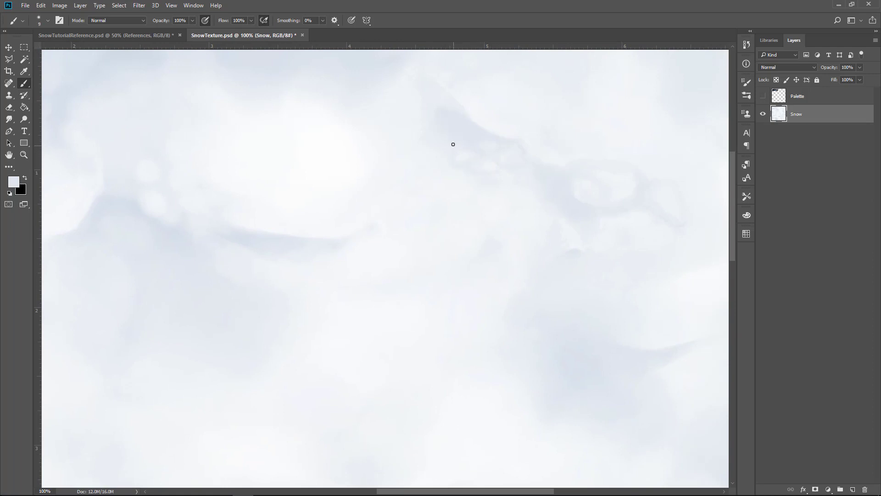
{"action": "key", "text": "i"}
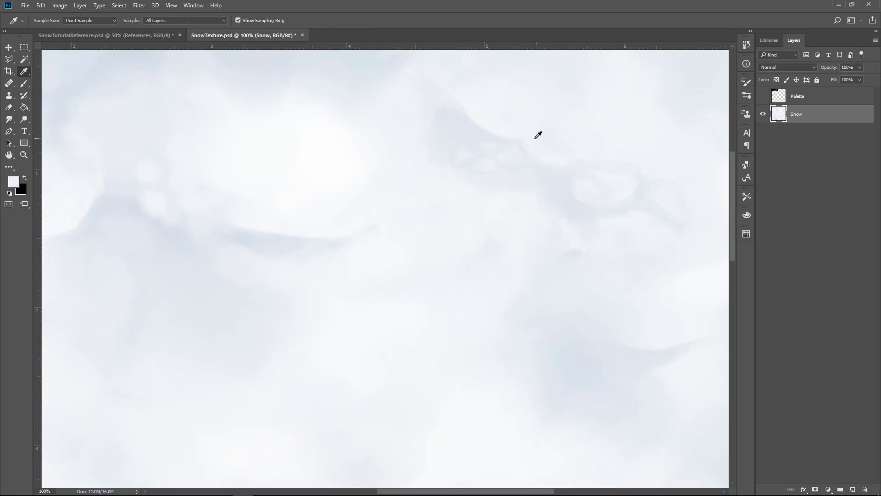
{"action": "key", "text": "b"}
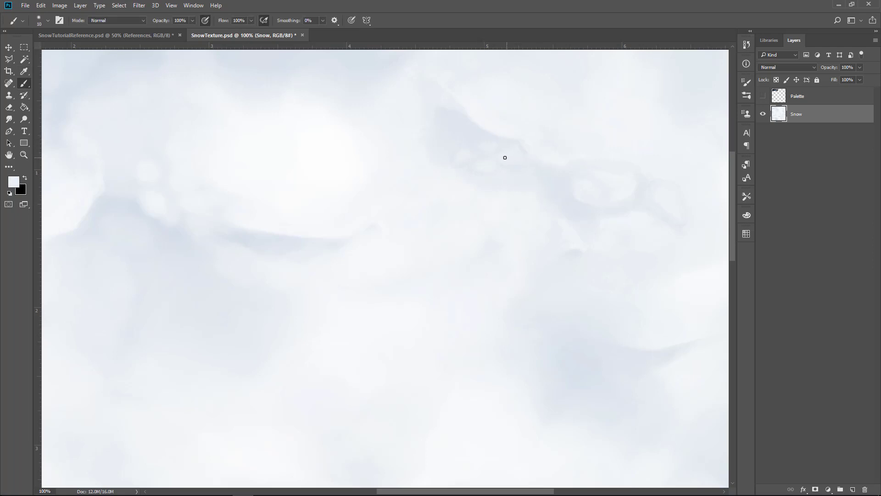
{"action": "key", "text": "ctrl+minus"}
{"action": "key", "text": "ctrl+minus"}
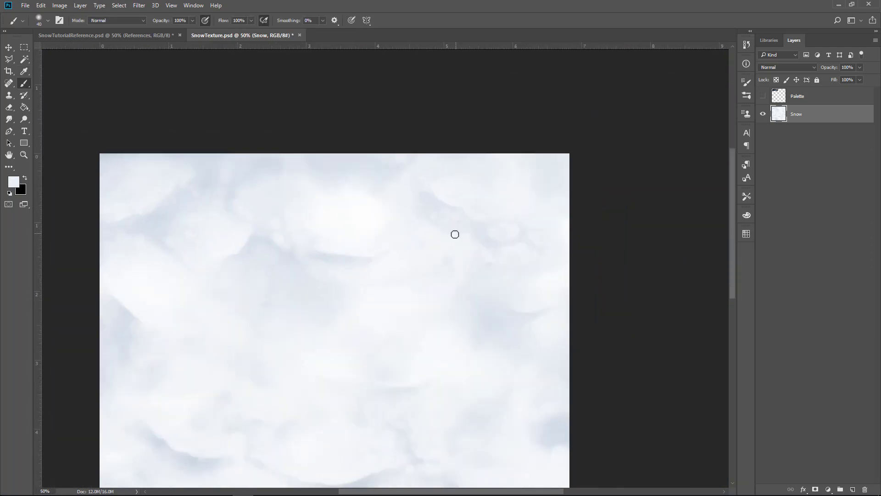
Soften broad areas of the snow texture with a near-white brush enlarged to 700 px
{"action": "key", "text": "bracketright"}
{"action": "key", "text": "bracketright"}
{"action": "key", "text": "bracketright"}
{"action": "key", "text": "bracketright"}
{"action": "key", "text": "bracketright"}
{"action": "key", "text": "bracketright"}
{"action": "key", "text": "ctrl+minus"}
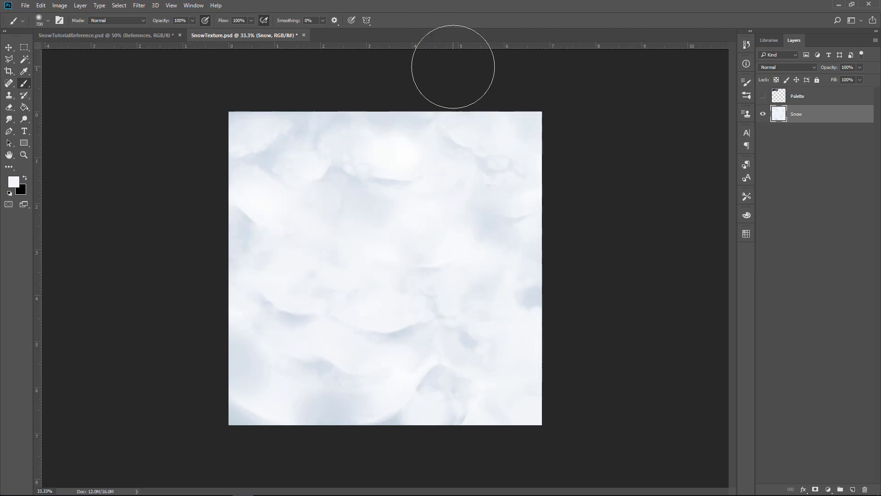
Offset the Snow layer by +1024 pixels horizontally and vertically with Wrap Around to expose the tiling seams
{"action": "left_click", "coordinate": [139, 5]}
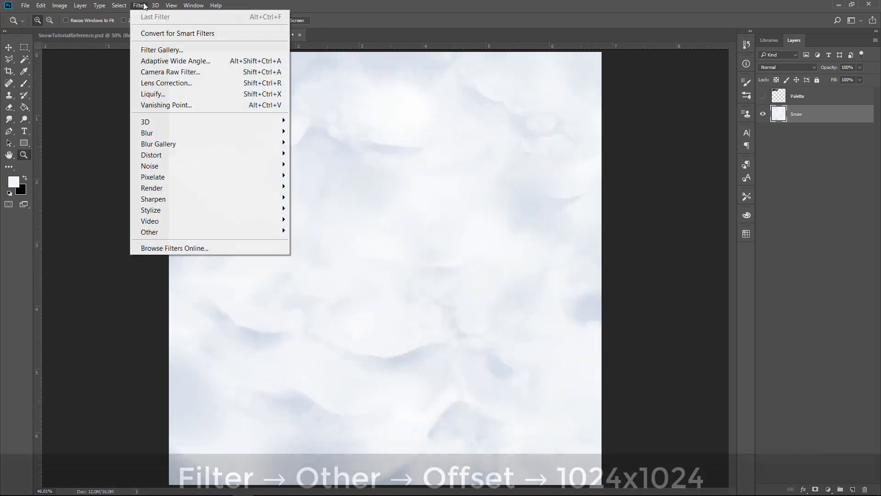
{"action": "mouse_move", "coordinate": [184, 232]}
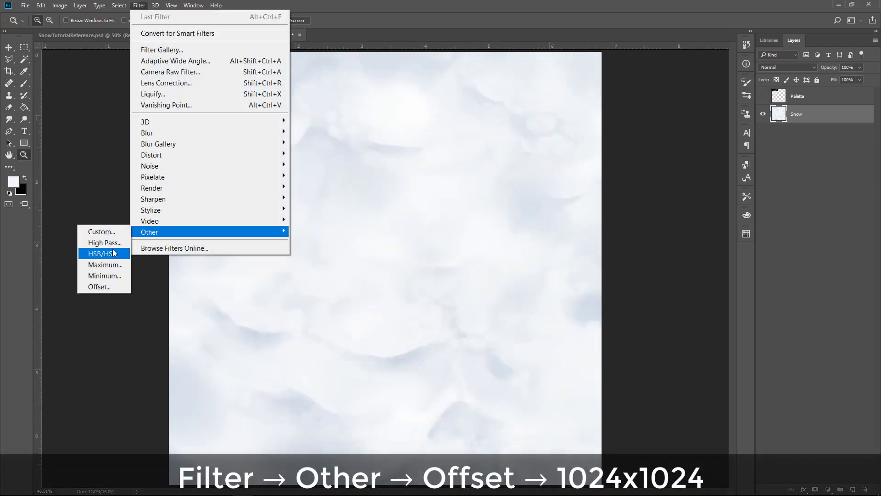
{"action": "left_click", "coordinate": [110, 286]}
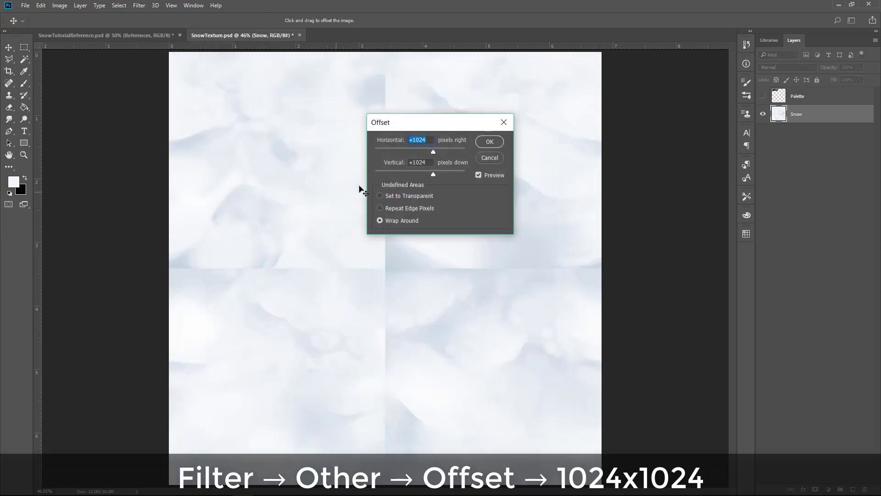
{"action": "left_click", "coordinate": [489, 142]}
{"action": "key", "text": "z"}
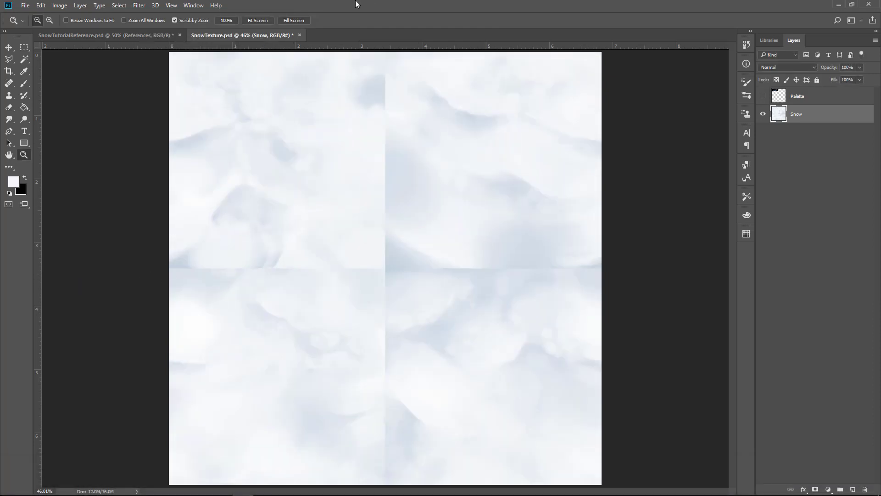
Paint over the crossing of the seams at the centre with pale blue sampled from the adjacent shadow and a 90 px brush
{"action": "left_click", "coordinate": [24, 83]}
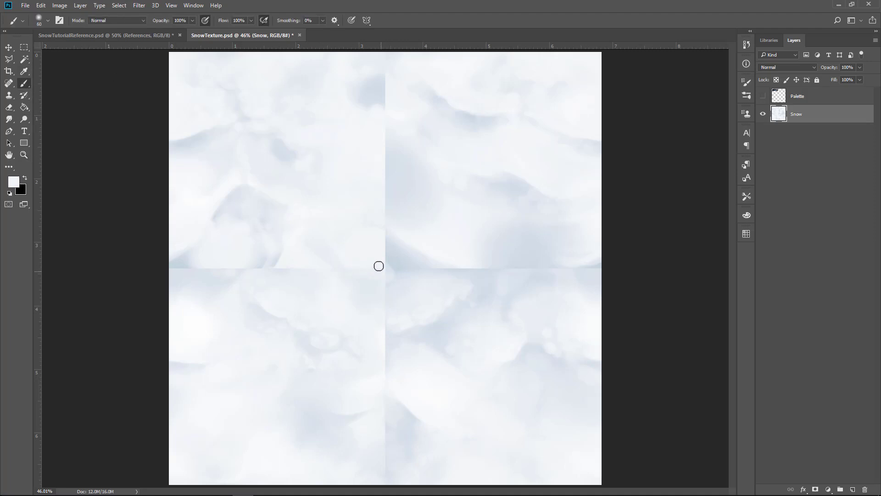
{"action": "key", "text": "i"}
{"action": "left_click", "coordinate": [404, 257], "text": "alt"}
{"action": "key", "text": "i"}
{"action": "key", "text": "b"}
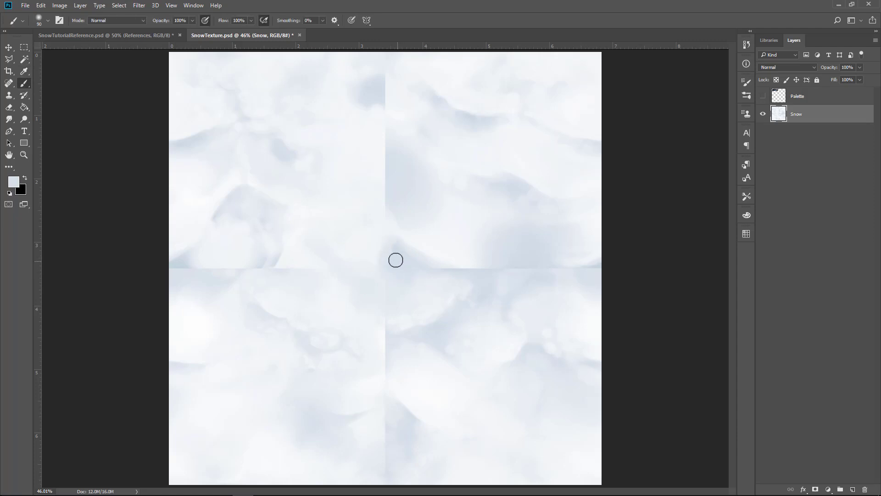
{"action": "key", "text": "alt"}
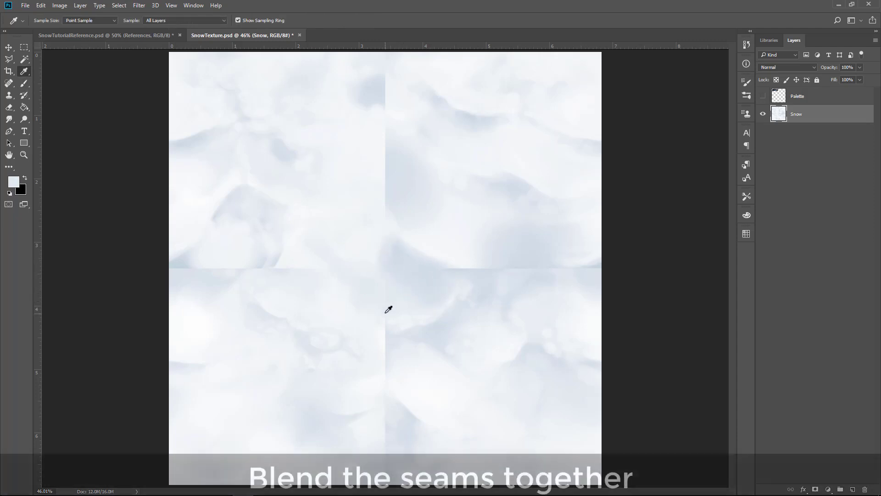
Blend the horizontal seam just right of the centre with sampled pale tones and an 80 px brush
{"action": "key", "text": "alt"}
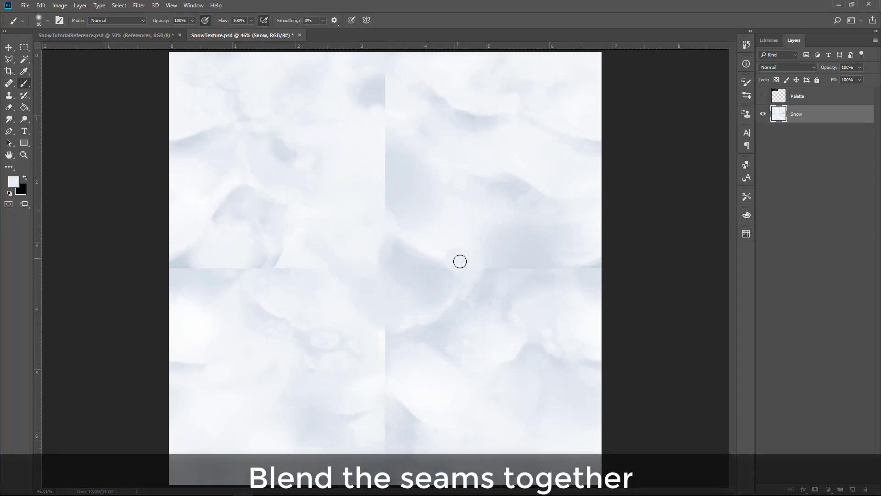
{"action": "key", "text": "alt"}
{"action": "key", "text": "i"}
{"action": "key", "text": "alt"}
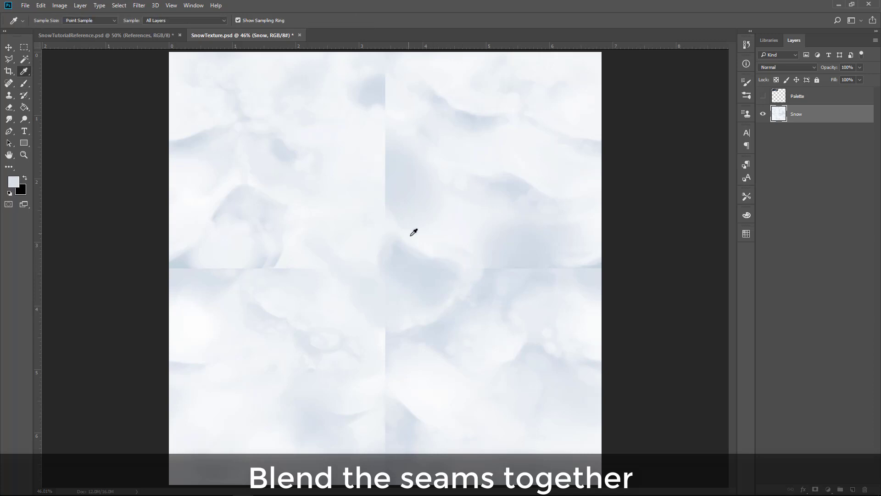
Extend the upper-centre blue shadow across the vertical seam with sampled pale blue and a 125 px brush
{"action": "left_click", "coordinate": [385, 177], "text": "alt"}
{"action": "key", "text": "bracketright"}
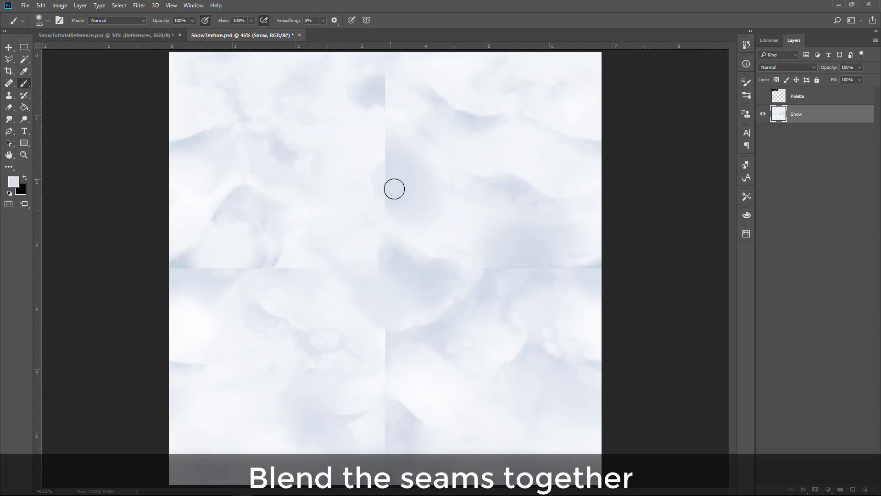
{"action": "left_click_drag", "start_coordinate": [393, 189], "coordinate": [384, 148]}
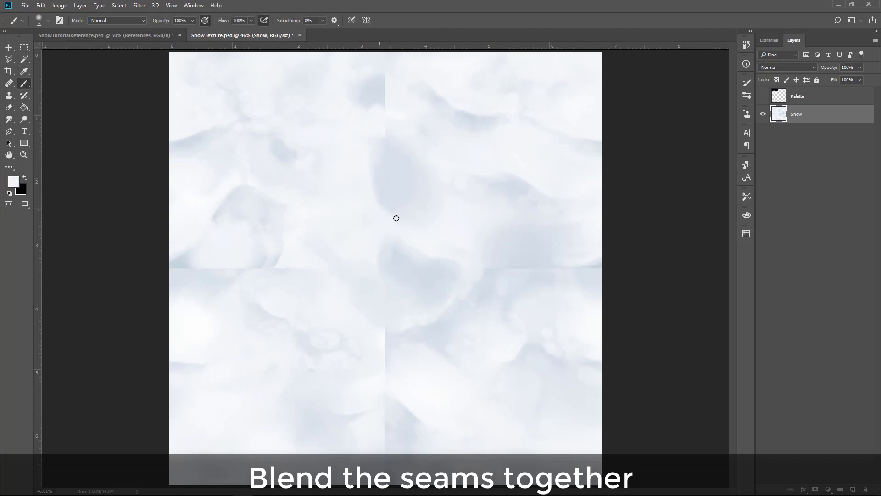
Blend the top stretch of the vertical seam with tones sampled at several points along it
{"action": "left_click", "coordinate": [386, 128], "text": "alt"}
{"action": "left_click", "coordinate": [385, 95], "text": "alt"}
{"action": "left_click", "coordinate": [385, 64], "text": "alt"}
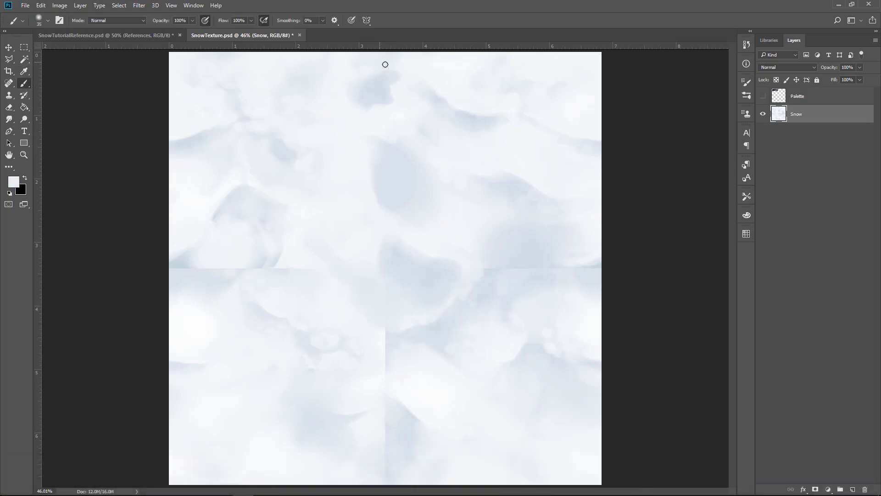
Soften the edges of the small top-centre shadow with sampled tones, enlarging the brush to 50 px
{"action": "left_click", "coordinate": [386, 89], "text": "alt"}
{"action": "left_click", "coordinate": [396, 90], "text": "alt"}
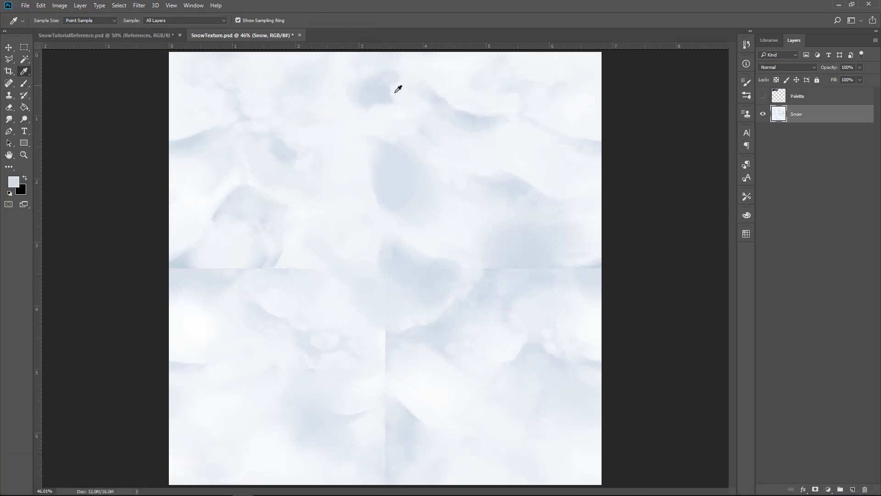
{"action": "key", "text": "bracketright"}
{"action": "key", "text": "bracketright"}
{"action": "key", "text": "bracketright"}
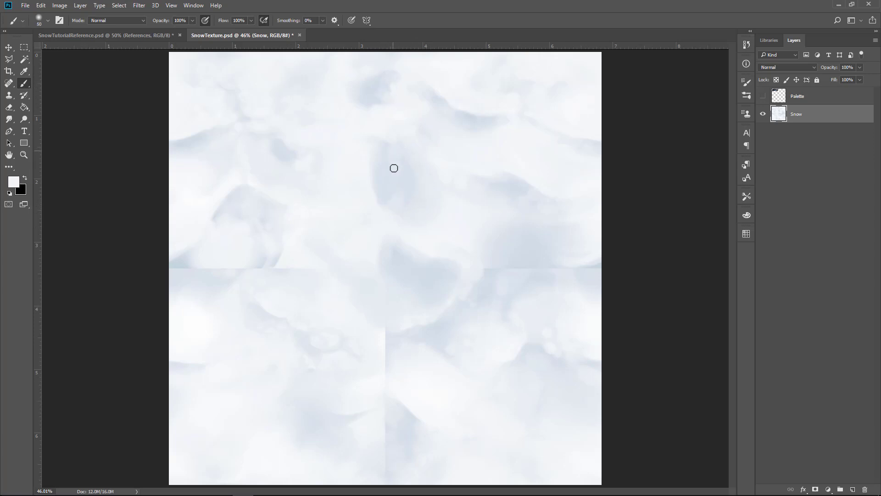
Blend the right half of the horizontal seam with pale blue sampled from the upper-centre shadow and an enlarged brush
{"action": "key", "text": "bracketleft"}
{"action": "left_click", "coordinate": [413, 183], "text": "alt"}
{"action": "key", "text": "bracketright"}
{"action": "key", "text": "bracketright"}
{"action": "key", "text": "bracketright"}
{"action": "key", "text": "bracketright"}
{"action": "key", "text": "bracketright"}
{"action": "key", "text": "bracketright"}
{"action": "key", "text": "bracketright"}
{"action": "key", "text": "bracketleft"}
{"action": "key", "text": "bracketleft"}
{"action": "key", "text": "bracketright"}
{"action": "key", "text": "bracketleft"}
{"action": "key", "text": "bracketleft"}
{"action": "left_click", "coordinate": [594, 265]}
Cover the vertical seam just below the centre with a sampled light tone and a smaller brush
{"action": "left_click", "coordinate": [390, 336], "text": "alt"}
{"action": "key", "text": "bracketleft"}
{"action": "key", "text": "bracketleft"}
{"action": "left_click_drag", "start_coordinate": [388, 339], "coordinate": [382, 356]}
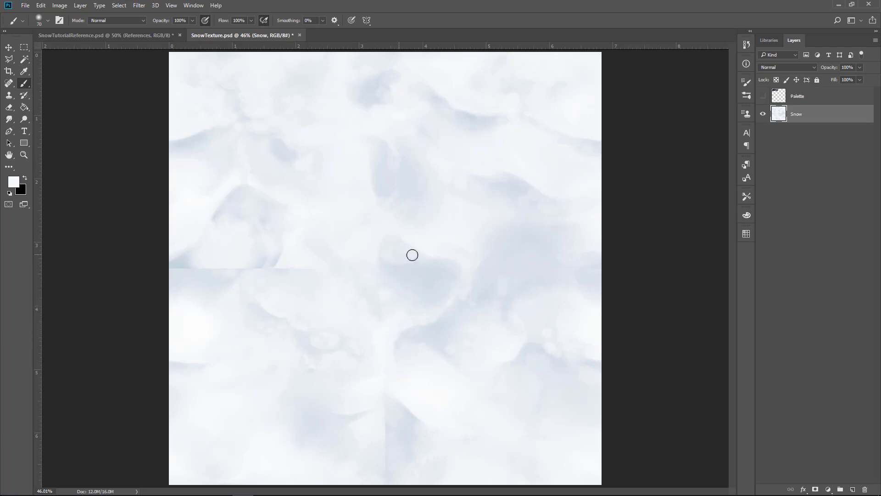
Lighten the central blue shadow and dab near-white clumps along its edges, reducing the brush to 30 px
{"action": "key", "text": "bracketright"}
{"action": "key", "text": "bracketright"}
{"action": "key", "text": "bracketright"}
{"action": "key", "text": "bracketright"}
{"action": "key", "text": "bracketright"}
{"action": "key", "text": "bracketright"}
{"action": "key", "text": "bracketright"}
{"action": "key", "text": "bracketleft"}
{"action": "key", "text": "bracketleft"}
{"action": "key", "text": "bracketleft"}
{"action": "key", "text": "bracketleft"}
{"action": "key", "text": "bracketleft"}
{"action": "key", "text": "bracketleft"}
{"action": "key", "text": "bracketleft"}
{"action": "key", "text": "bracketleft"}
{"action": "key", "text": "bracketleft"}
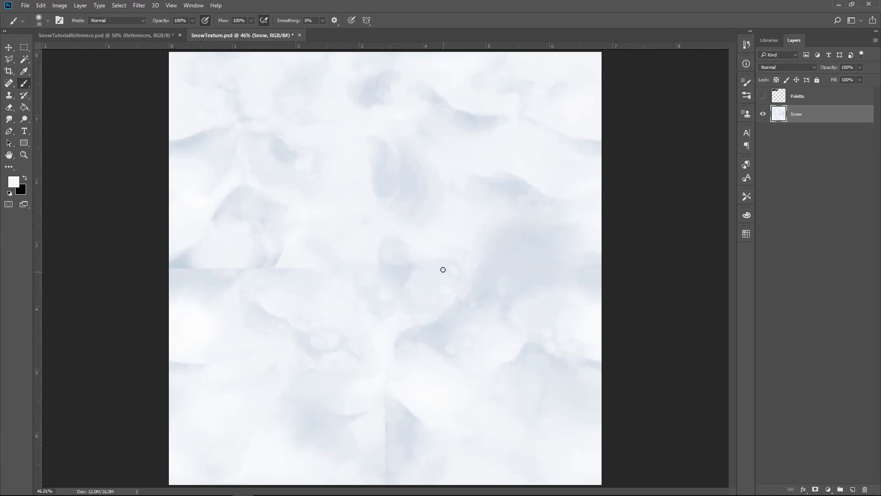
Blend the remaining horizontal seam through the small central shadow with a tone sampled beside it and an enlarged brush
{"action": "left_click", "coordinate": [403, 266], "text": "alt"}
{"action": "key", "text": "bracketright"}
{"action": "key", "text": "bracketright"}
{"action": "key", "text": "bracketright"}
{"action": "key", "text": "bracketright"}
{"action": "key", "text": "bracketright"}
{"action": "key", "text": "bracketright"}
{"action": "key", "text": "bracketright"}
{"action": "key", "text": "bracketright"}
{"action": "key", "text": "bracketright"}
Cover the vertical seam at the bottom centre with soft light tones, setting the brush to 70 px
{"action": "key", "text": "bracketleft"}
{"action": "key", "text": "bracketleft"}
{"action": "key", "text": "bracketleft"}
{"action": "key", "text": "bracketleft"}
{"action": "key", "text": "bracketleft"}
{"action": "key", "text": "bracketleft"}
{"action": "key", "text": "bracketleft"}
{"action": "key", "text": "bracketleft"}
{"action": "key", "text": "bracketleft"}
{"action": "key", "text": "bracketleft"}
{"action": "key", "text": "bracketright"}
{"action": "key", "text": "bracketright"}
{"action": "key", "text": "bracketright"}
{"action": "key", "text": "bracketright"}
{"action": "key", "text": "bracketright"}
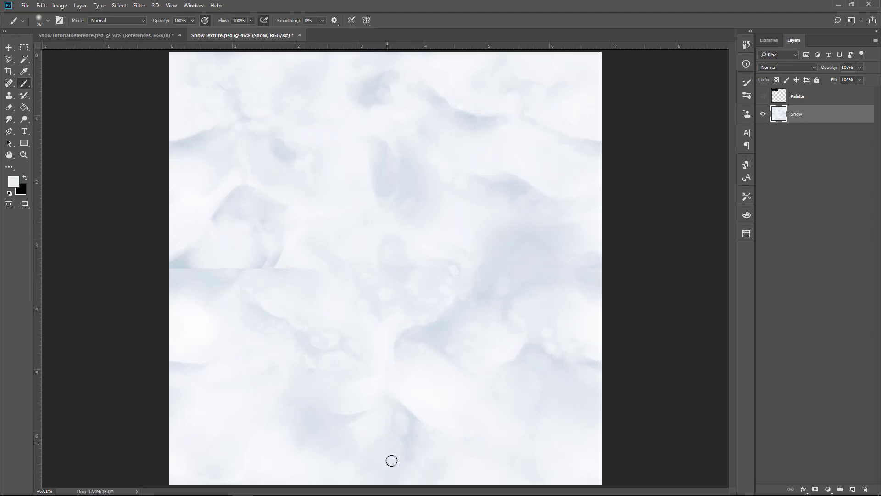
Soften the blue shadow just below and right of the centre with a sampled light tone and a 40 px brush
{"action": "left_click", "coordinate": [350, 328], "text": "alt"}
{"action": "key", "text": "bracketleft"}
{"action": "key", "text": "bracketleft"}
{"action": "key", "text": "bracketleft"}
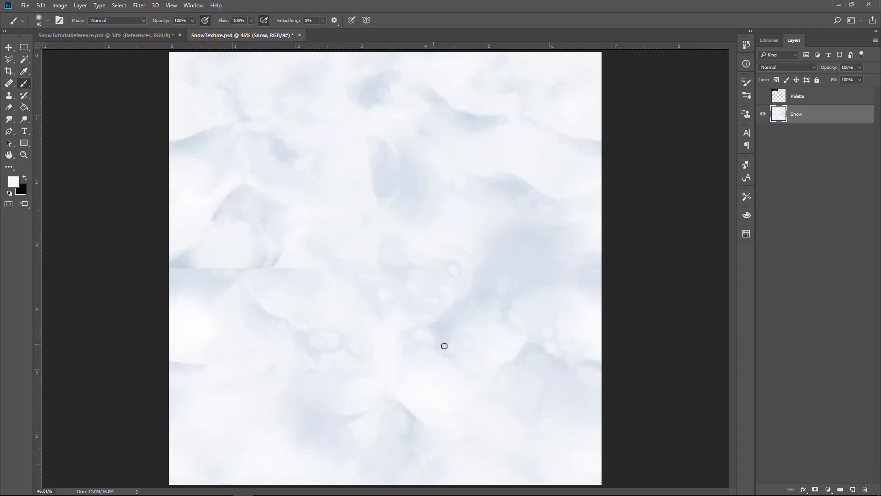
Blend the left half of the horizontal seam with tones sampled from the snow and shadows along it
{"action": "left_click", "coordinate": [384, 293], "text": "alt"}
{"action": "left_click", "coordinate": [289, 263], "text": "alt"}
{"action": "left_click", "coordinate": [176, 264], "text": "alt"}
{"action": "left_click", "coordinate": [251, 268], "text": "alt"}
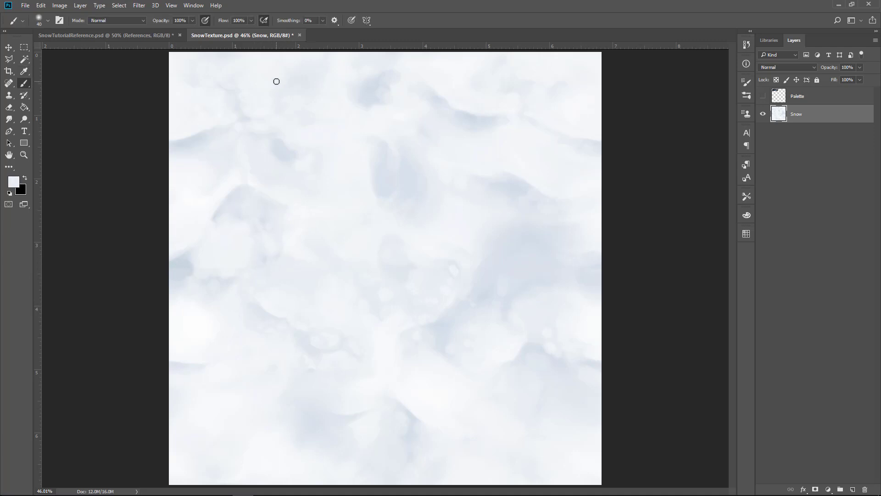
{"action": "left_click", "coordinate": [277, 299], "text": "alt"}
{"action": "key", "text": "bracketleft"}
Sample a tone beside the right-centre shadow, enlarge the brush to 60 px, and reapply the Offset filter to the Snow layer
{"action": "left_click", "coordinate": [467, 238], "text": "alt"}
{"action": "key", "text": "bracketright"}
{"action": "key", "text": "bracketright"}
{"action": "left_click", "coordinate": [139, 5]}
{"action": "left_click", "coordinate": [168, 17]}
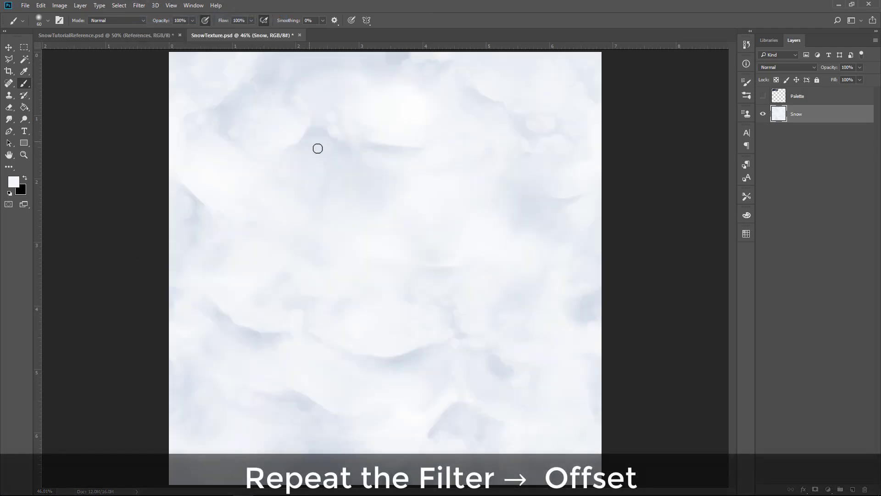
Paint a thin, curved crease above the central ridge with pale blue sampled from the ridge's shadow and a fine brush
{"action": "key", "text": "i"}
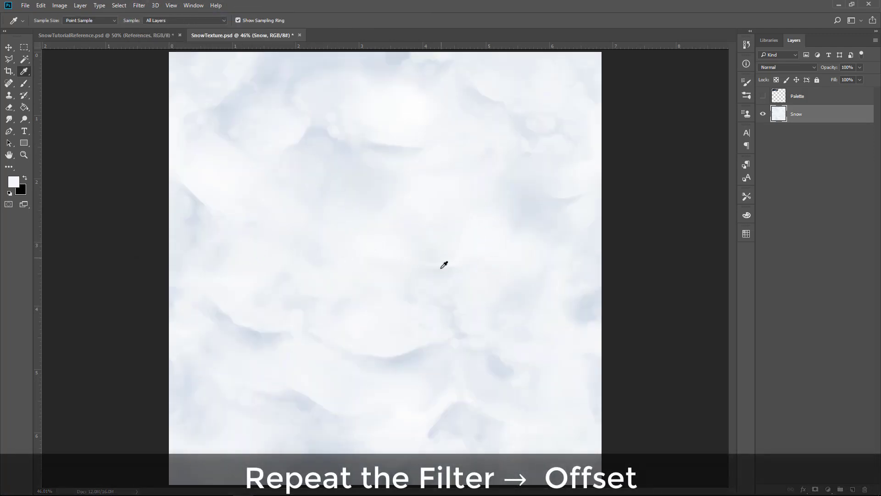
{"action": "left_click", "coordinate": [417, 355]}
{"action": "key", "text": "b"}
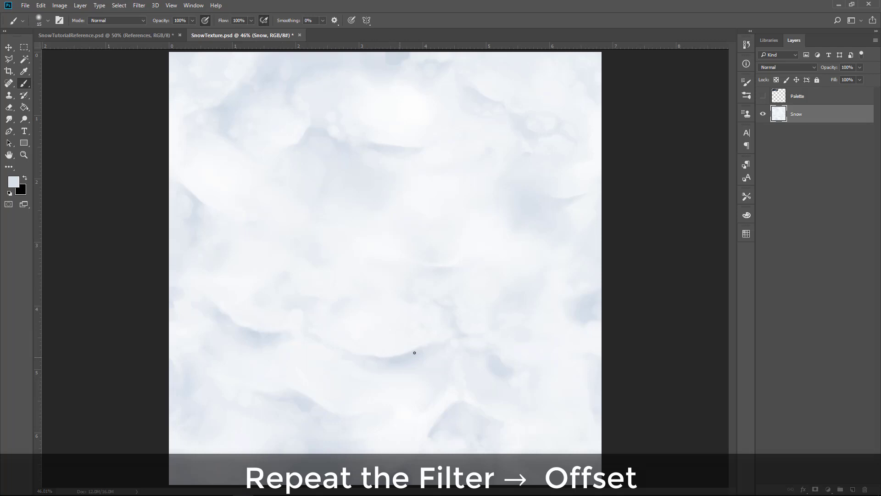
{"action": "key", "text": "ctrl+plus"}
{"action": "key", "text": "ctrl+plus"}
{"action": "key", "text": "ctrl+plus"}
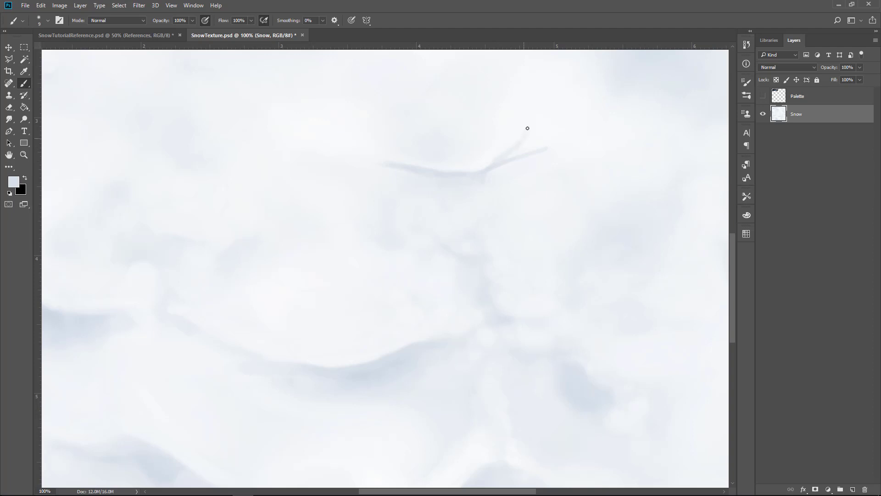
Fade the ends and upper edge of the thin crease with near-white, enlarging the brush to 45 px
{"action": "key", "text": "bracketright"}
{"action": "key", "text": "bracketright"}
{"action": "key", "text": "bracketright"}
{"action": "key", "text": "bracketright"}
{"action": "key", "text": "bracketright"}
{"action": "key", "text": "bracketright"}
{"action": "key", "text": "bracketright"}
{"action": "key", "text": "bracketright"}
{"action": "left_click_drag", "start_coordinate": [382, 159], "coordinate": [423, 167]}
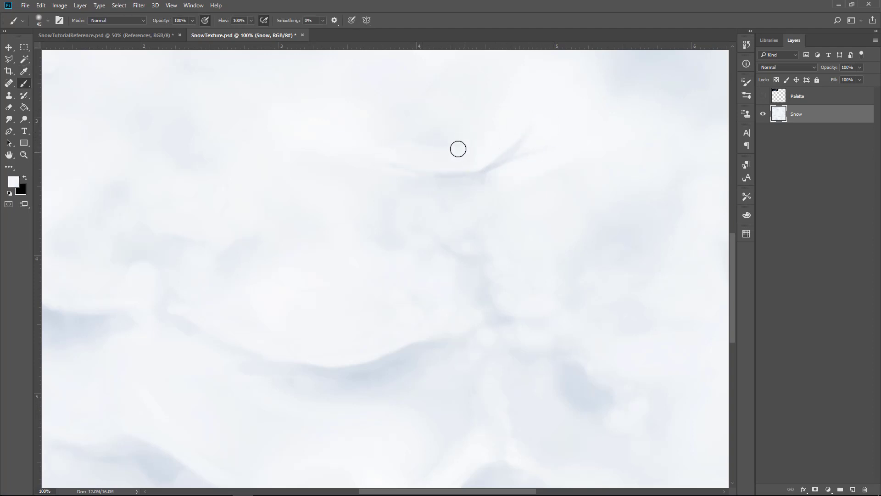
Smooth the snow below the crease with a 30 px brush, enlarging it to 50 px for the surrounding area
{"action": "key", "text": "bracketleft"}
{"action": "key", "text": "bracketleft"}
{"action": "key", "text": "bracketleft"}
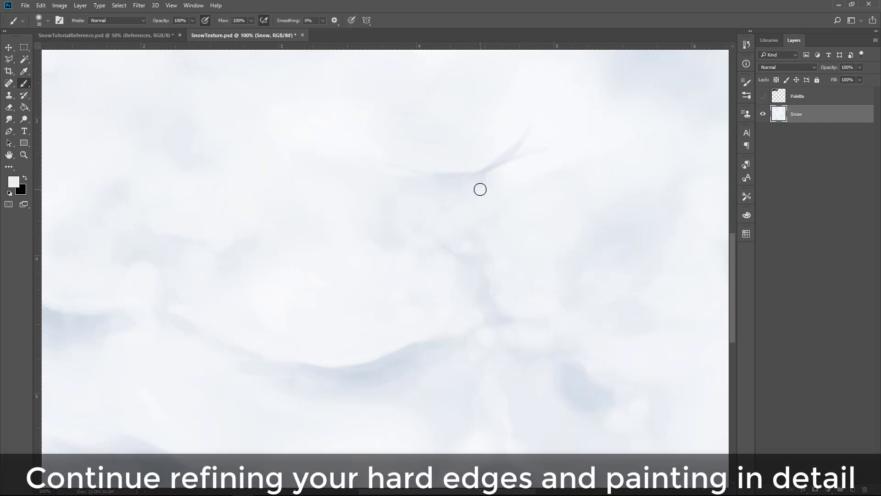
{"action": "key", "text": "ctrl+minus"}
{"action": "key", "text": "ctrl+plus"}
{"action": "key", "text": "bracketright"}
{"action": "key", "text": "bracketright"}
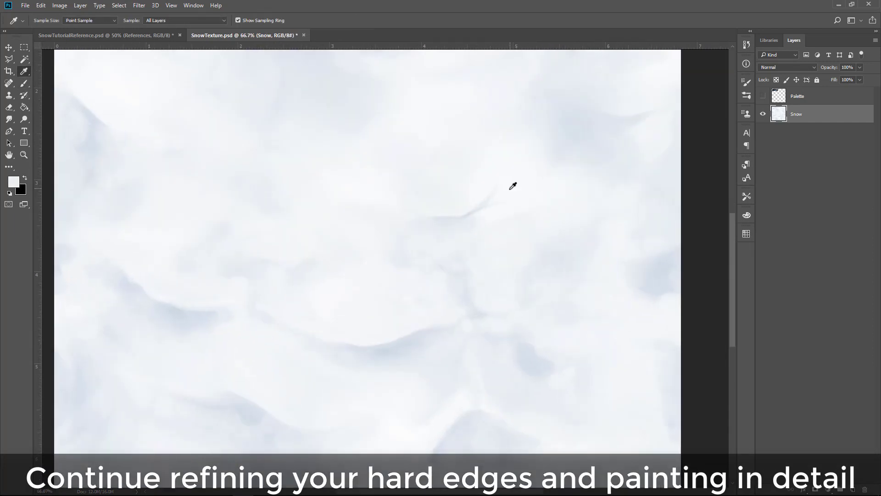
{"action": "scroll", "coordinate": [518, 189], "scroll_direction": "right", "scroll_amount": 2}
{"action": "key", "text": "ctrl+plus"}
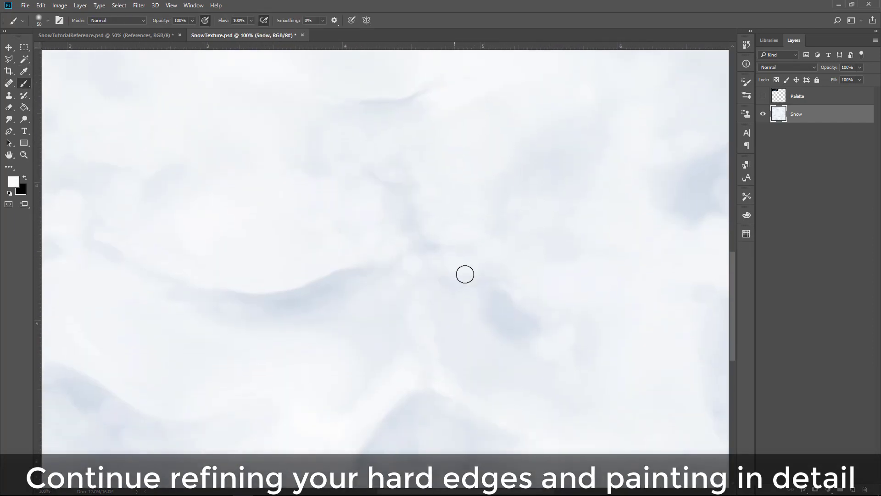
Paint a small near-white snow clump where the central shadows meet, using a much smaller brush
{"action": "key", "text": "bracketleft"}
{"action": "key", "text": "bracketleft"}
{"action": "key", "text": "bracketleft"}
{"action": "key", "text": "bracketleft"}
{"action": "key", "text": "bracketleft"}
{"action": "key", "text": "bracketleft"}
{"action": "key", "text": "bracketleft"}
{"action": "key", "text": "bracketleft"}
{"action": "key", "text": "bracketleft"}
{"action": "key", "text": "ctrl+plus"}
{"action": "key", "text": "ctrl+minus"}
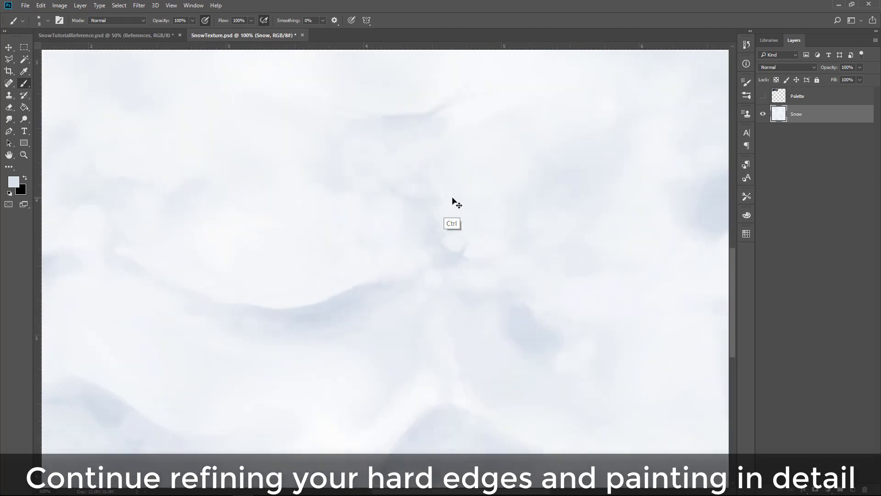
Add a second small clump at the shadow junction and outline both clumps with pale blue
{"action": "key", "text": "ctrl+minus"}
{"action": "mouse_move", "coordinate": [447, 193]}
{"action": "left_mouse_down"}
{"action": "mouse_move", "coordinate": [468, 248]}
{"action": "mouse_move", "coordinate": [449, 187]}
{"action": "left_mouse_up"}
{"action": "key", "text": "ctrl+plus"}
{"action": "key", "text": "ctrl+plus"}
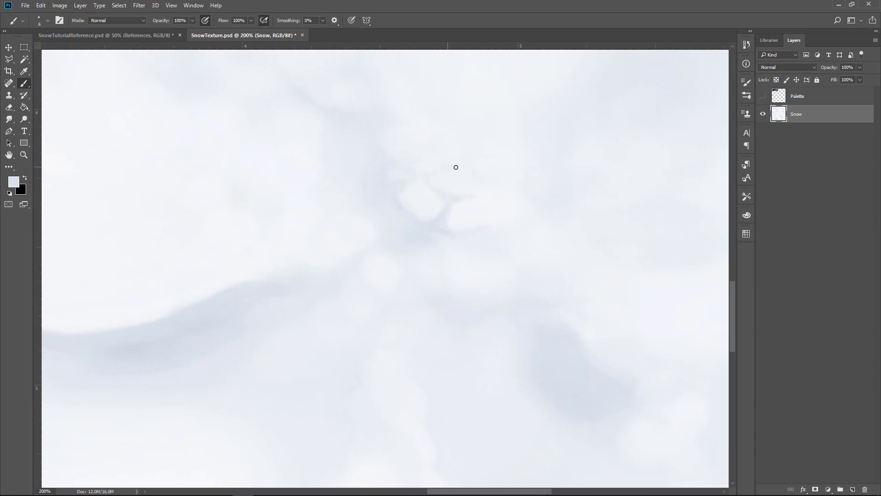
{"action": "key", "text": "ctrl+minus"}
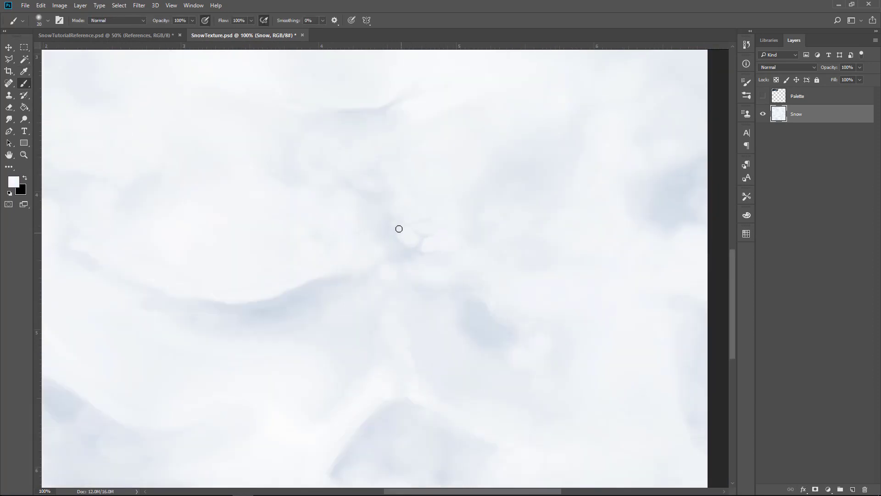
Dab tiny near-white clumps along the upper-right edge of the small blue shadow beside the junction, using sampled tones
{"action": "key", "text": "ctrl+minus"}
{"action": "key", "text": "ctrl+minus"}
{"action": "key", "text": "ctrl+minus"}
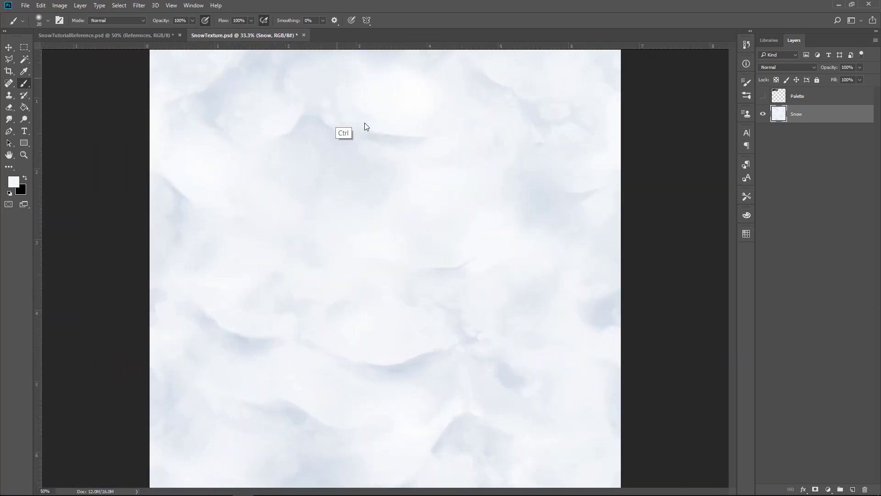
{"action": "key", "text": "ctrl+plus"}
{"action": "key", "text": "ctrl+plus"}
{"action": "key", "text": "ctrl+plus"}
{"action": "key", "text": "bracketleft"}
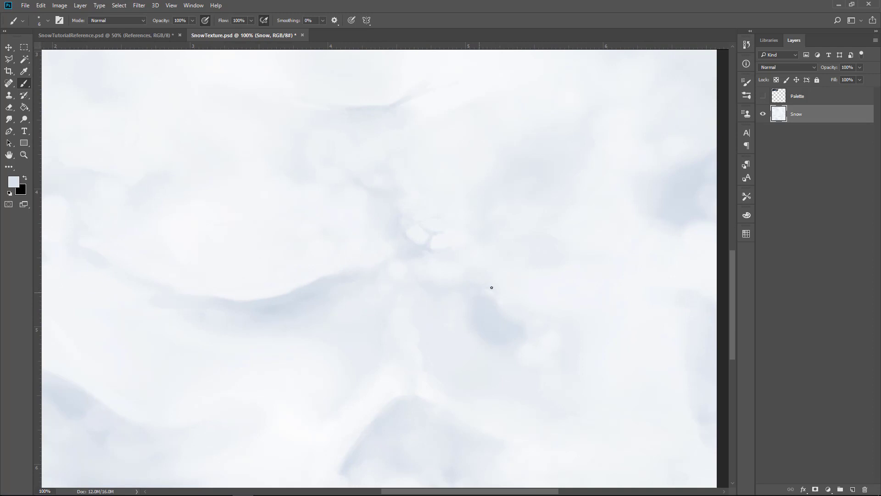
{"action": "left_click", "coordinate": [498, 298], "text": "alt"}
{"action": "left_click", "coordinate": [507, 299], "text": "alt"}
{"action": "scroll", "coordinate": [528, 325], "scroll_direction": "down", "scroll_amount": 3}
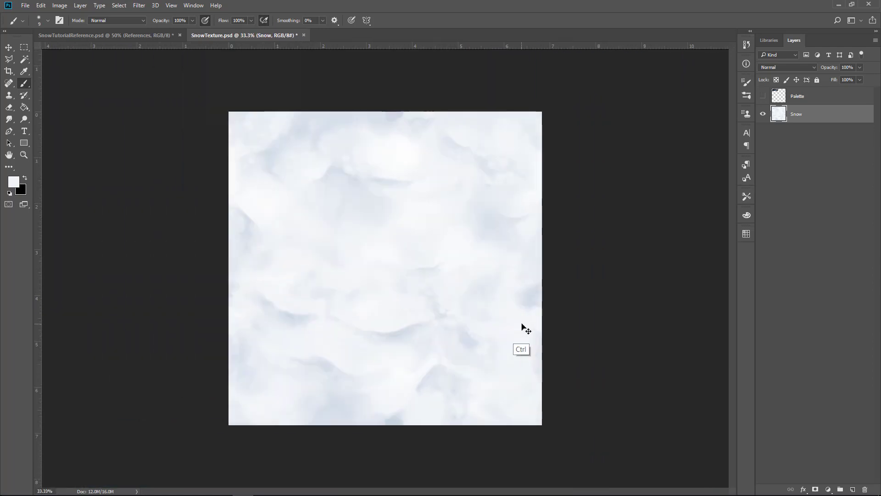
{"action": "scroll", "coordinate": [522, 328], "scroll_direction": "up", "scroll_amount": 2}
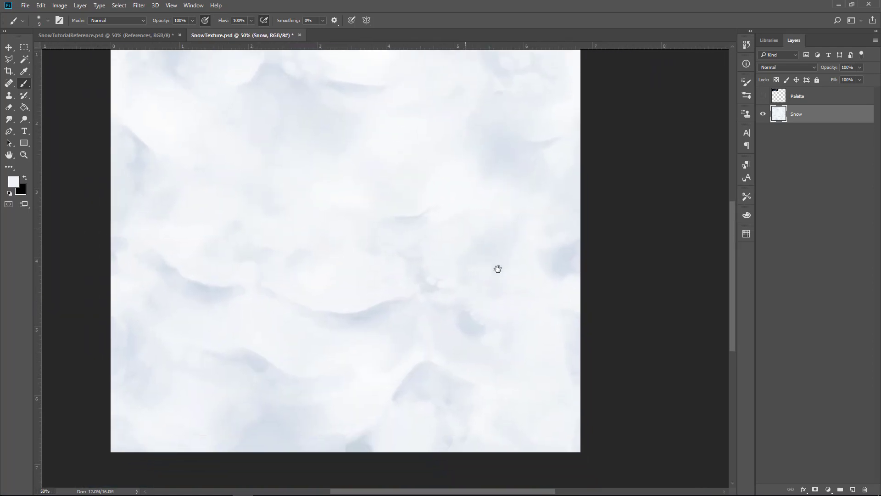
{"action": "scroll", "coordinate": [503, 280], "scroll_direction": "up", "scroll_amount": 3}
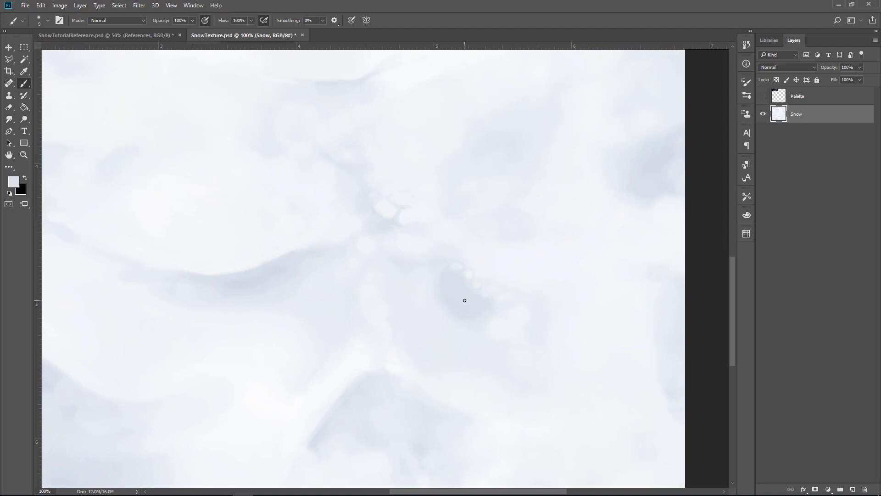
Extend the clumps down the right side of the small blue shadow with a sampled tone, varying the brush size
{"action": "left_click", "coordinate": [488, 291], "text": "alt"}
{"action": "key", "text": "bracketright"}
{"action": "key", "text": "bracketright"}
{"action": "key", "text": "bracketright"}
{"action": "key", "text": "bracketright"}
{"action": "key", "text": "bracketleft"}
{"action": "key", "text": "bracketleft"}
{"action": "key", "text": "bracketleft"}
{"action": "key", "text": "ctrl+minus"}
{"action": "key", "text": "ctrl+minus"}
{"action": "key", "text": "ctrl+minus"}
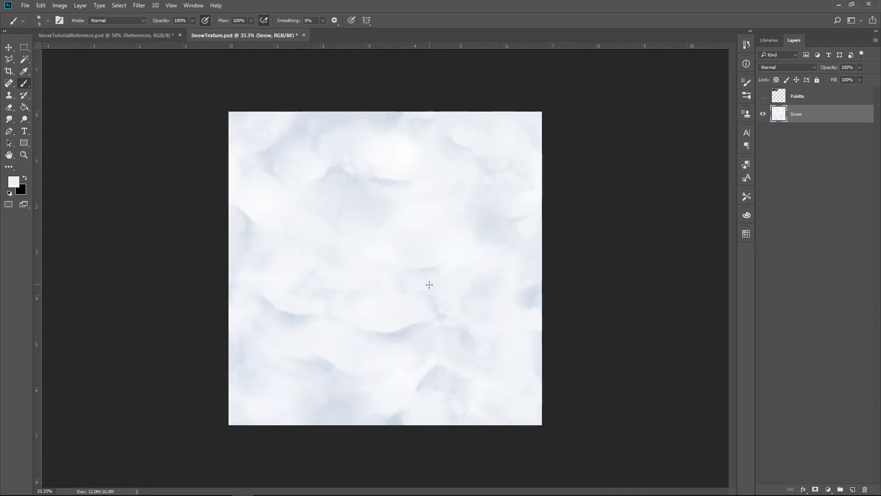
Sharpen the edges of the crease and the long central ridge with a sampled pale blue and a fine brush
{"action": "key", "text": "ctrl+plus"}
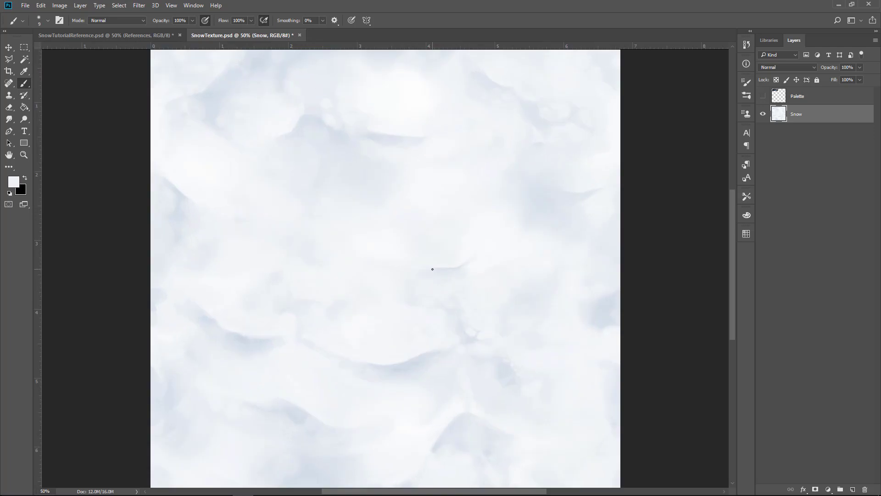
{"action": "key", "text": "ctrl+plus"}
{"action": "key", "text": "ctrl+plus"}
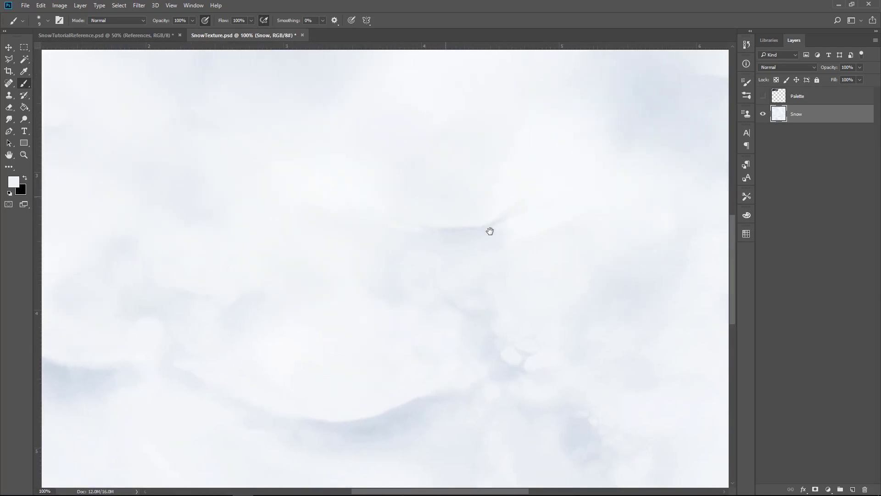
{"action": "key", "text": "i"}
{"action": "left_click", "coordinate": [484, 296]}
{"action": "key", "text": "b"}
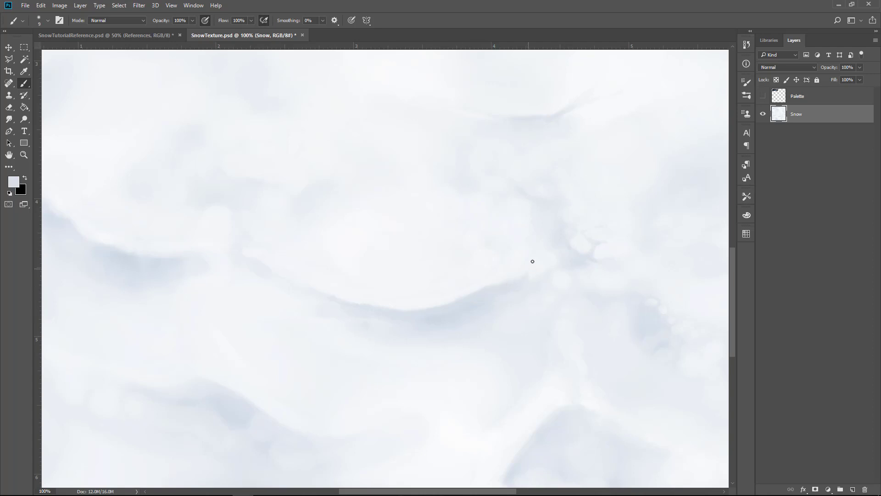
Dab light clumps at the right end of the long ridge with a 15 px brush, reducing it to 10 px
{"action": "key", "text": "bracketright"}
{"action": "key", "text": "bracketright"}
{"action": "key", "text": "ctrl+minus"}
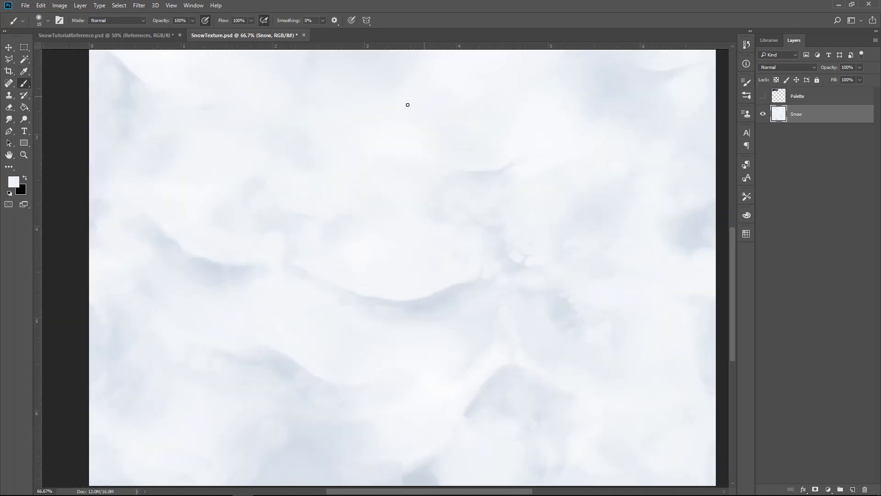
{"action": "mouse_move", "coordinate": [488, 316]}
{"action": "left_mouse_down"}
{"action": "mouse_move", "coordinate": [472, 251]}
{"action": "mouse_move", "coordinate": [410, 237]}
{"action": "left_mouse_up"}
{"action": "key", "text": "ctrl+plus"}
{"action": "key", "text": "bracketleft"}
{"action": "key", "text": "bracketleft"}
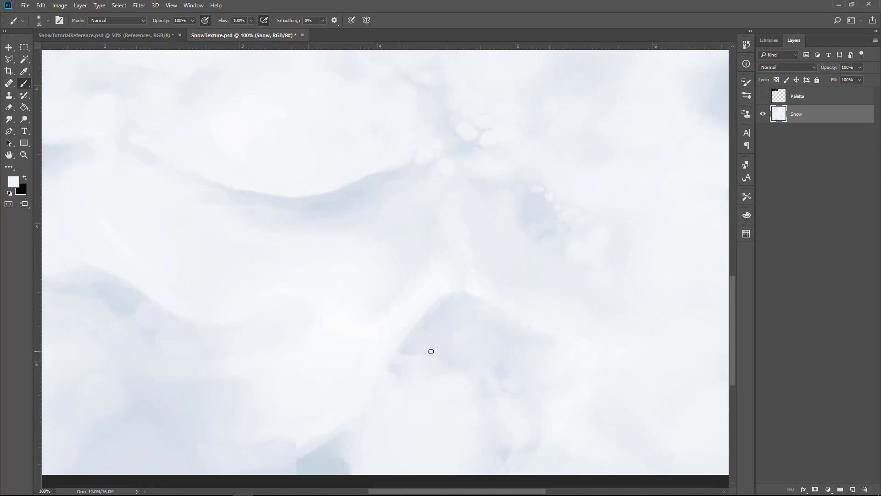
Break up the lower edges of the peaked shadow with soft light dabs, enlarging the brush to 40 px
{"action": "key", "text": "bracketright"}
{"action": "key", "text": "bracketright"}
{"action": "key", "text": "bracketleft"}
{"action": "key", "text": "bracketleft"}
{"action": "key", "text": "bracketright"}
{"action": "key", "text": "bracketright"}
{"action": "key", "text": "bracketright"}
{"action": "key", "text": "ctrl+minus"}
{"action": "key", "text": "bracketright"}
{"action": "key", "text": "bracketright"}
{"action": "key", "text": "bracketright"}
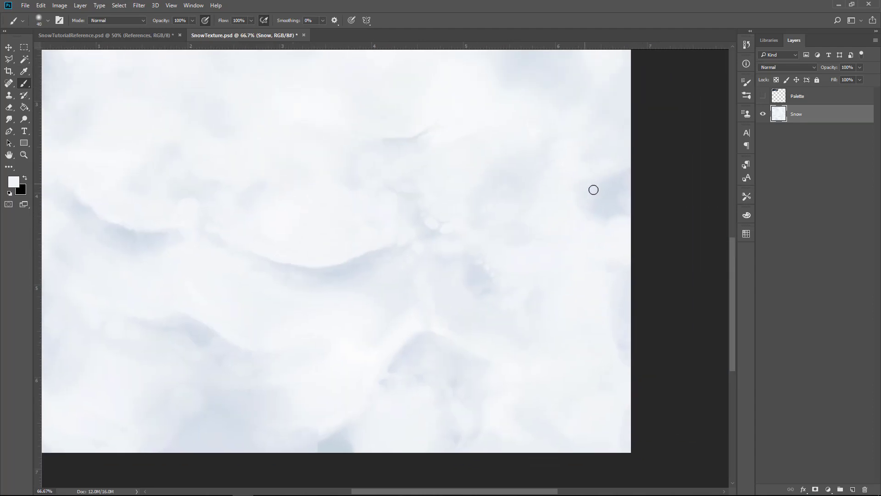
Refine the left end of the long central ridge with a 7 px brush and a tone sampled next to it
{"action": "left_click_drag", "start_coordinate": [527, 258], "coordinate": [585, 270]}
{"action": "key", "text": "bracketleft"}
{"action": "key", "text": "bracketleft"}
{"action": "key", "text": "bracketleft"}
{"action": "key", "text": "bracketleft"}
{"action": "key", "text": "bracketleft"}
{"action": "key", "text": "bracketleft"}
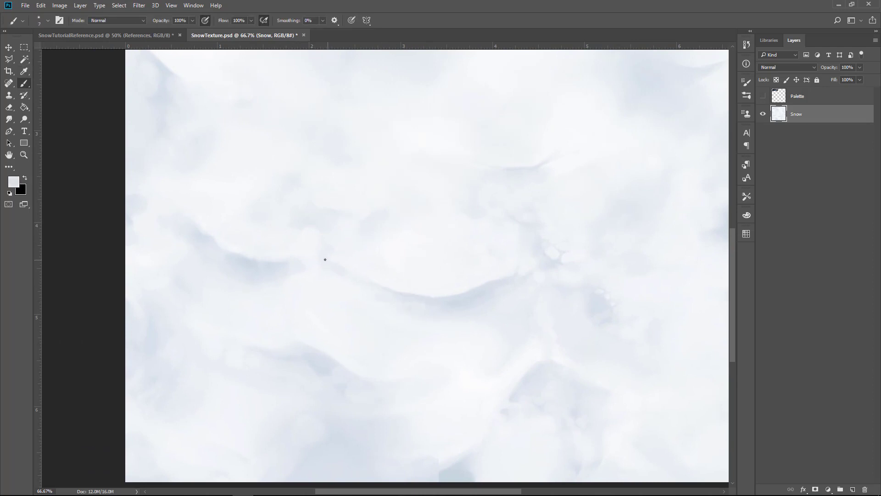
{"action": "left_click", "coordinate": [340, 258], "text": "alt"}
{"action": "key", "text": "bracketright"}
{"action": "key", "text": "bracketright"}
{"action": "key", "text": "bracketright"}
Blend the gap between the left shadow and the central ridge with sampled tones, enlarging the brush to 45 px
{"action": "left_click", "coordinate": [339, 252], "text": "alt"}
{"action": "key", "text": "bracketright"}
{"action": "left_click", "coordinate": [271, 265], "text": "alt"}
{"action": "key", "text": "bracketright"}
{"action": "left_click", "coordinate": [296, 259], "text": "alt"}
{"action": "key", "text": "bracketright"}
{"action": "key", "text": "bracketright"}
{"action": "key", "text": "bracketright"}
{"action": "key", "text": "bracketright"}
{"action": "key", "text": "bracketright"}
{"action": "key", "text": "ctrl+minus"}
{"action": "left_click_drag", "start_coordinate": [362, 252], "coordinate": [374, 240]}
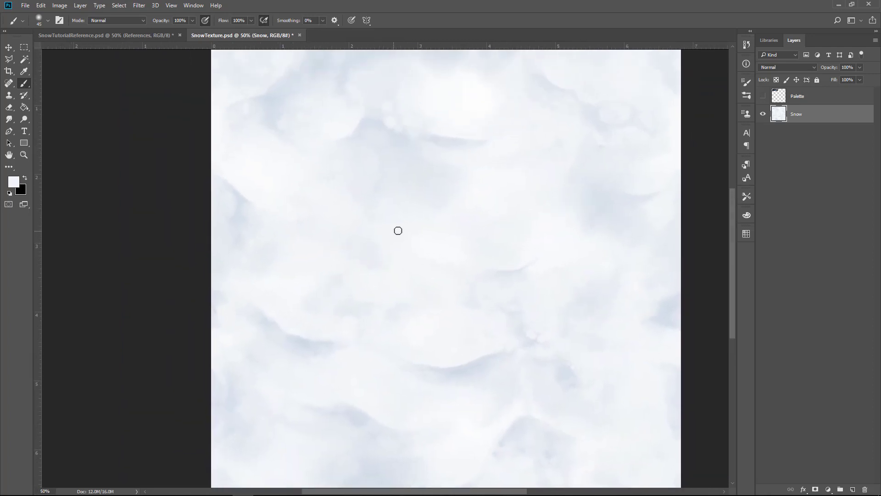
Dab small light clumps at the right end of the central ridge with a 20 px brush and sample the upper ridge's shadow tone
{"action": "key", "text": "bracketleft"}
{"action": "key", "text": "bracketleft"}
{"action": "key", "text": "bracketleft"}
{"action": "key", "text": "bracketleft"}
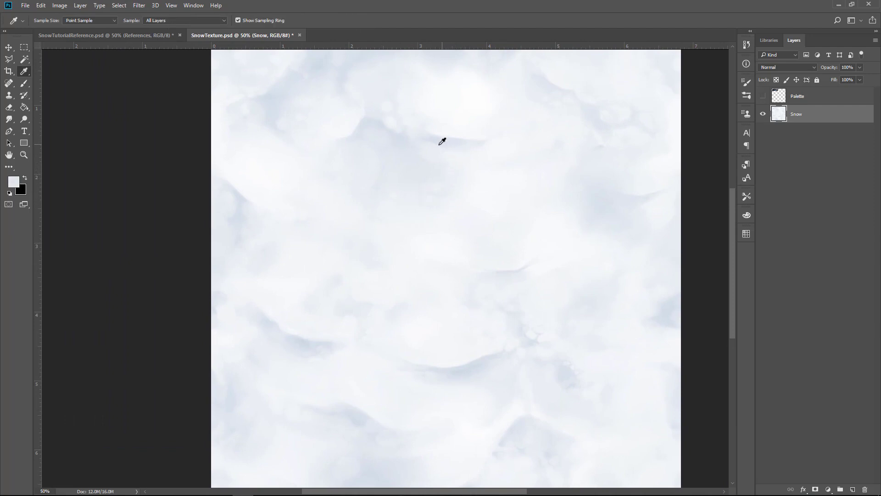
{"action": "left_click", "coordinate": [438, 146]}
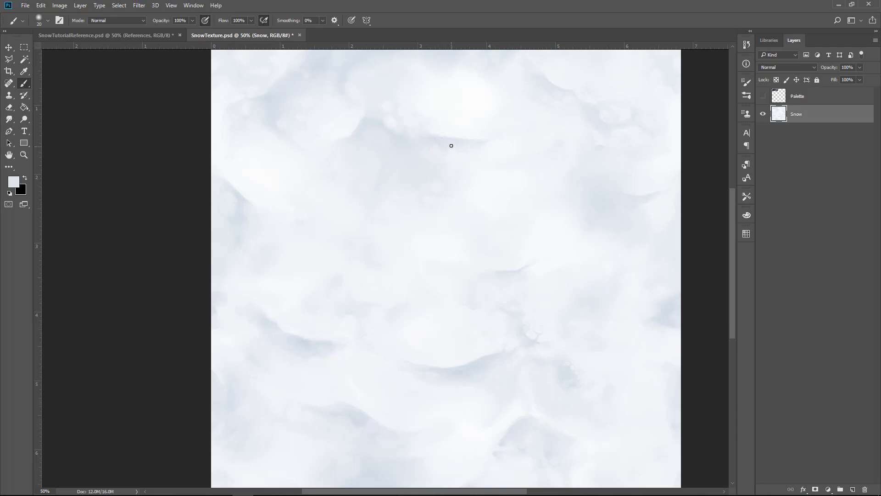
Soften the right end of the upper ridge and break up the left ridge's edge with light dabs, ending with a 25 px brush
{"action": "key", "text": "bracketright"}
{"action": "key", "text": "bracketright"}
{"action": "key", "text": "bracketright"}
{"action": "key", "text": "bracketright"}
{"action": "key", "text": "bracketright"}
{"action": "key", "text": "bracketleft"}
{"action": "key", "text": "bracketleft"}
{"action": "key", "text": "bracketleft"}
{"action": "key", "text": "bracketright"}
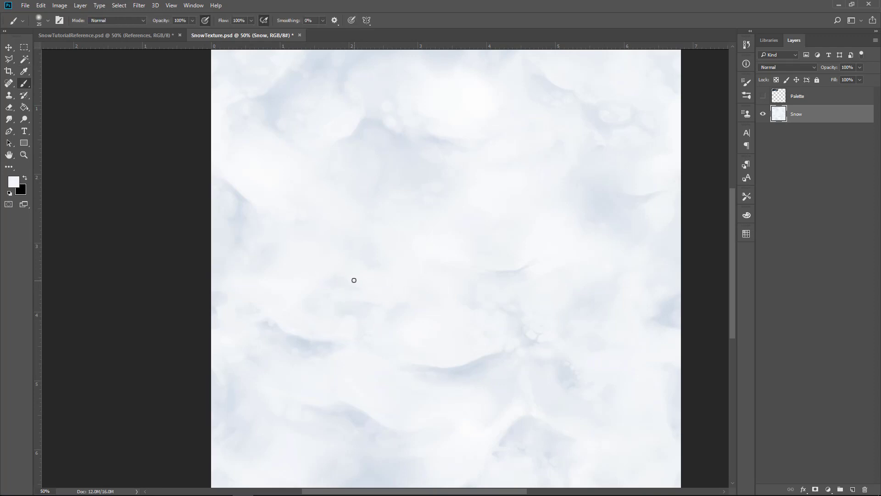
Refine the edge of the shadow at the texture's left border with a light tone, ending with a 15 px brush
{"action": "key", "text": "bracketleft"}
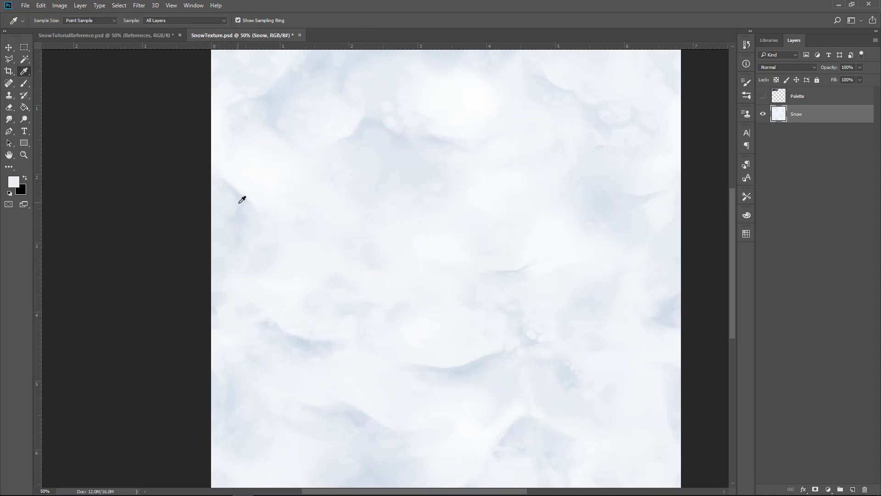
{"action": "scroll", "coordinate": [261, 216], "scroll_direction": "up", "scroll_amount": 1}
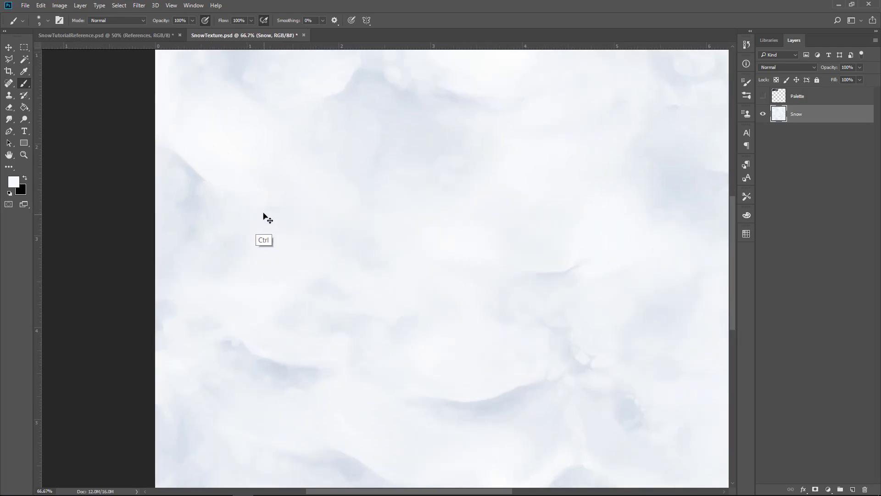
{"action": "key", "text": "bracketright"}
{"action": "key", "text": "bracketright"}
{"action": "key", "text": "bracketright"}
{"action": "key", "text": "bracketleft"}
{"action": "key", "text": "bracketleft"}
{"action": "key", "text": "bracketleft"}
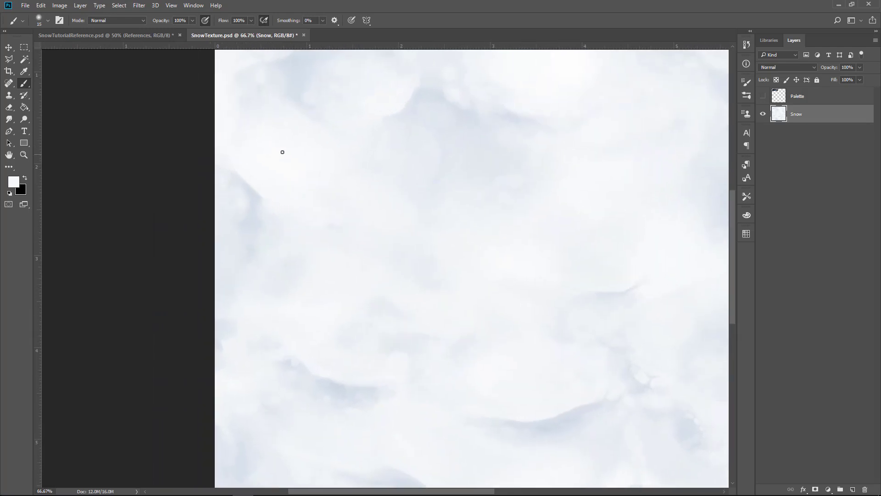
Dab soft clumps into the shadows near the texture's top-left corner with a tone sampled there, enlarging the brush to 25 px
{"action": "scroll", "coordinate": [283, 152], "scroll_direction": "up", "scroll_amount": 2}
{"action": "scroll", "coordinate": [360, 176], "scroll_direction": "right", "scroll_amount": 1}
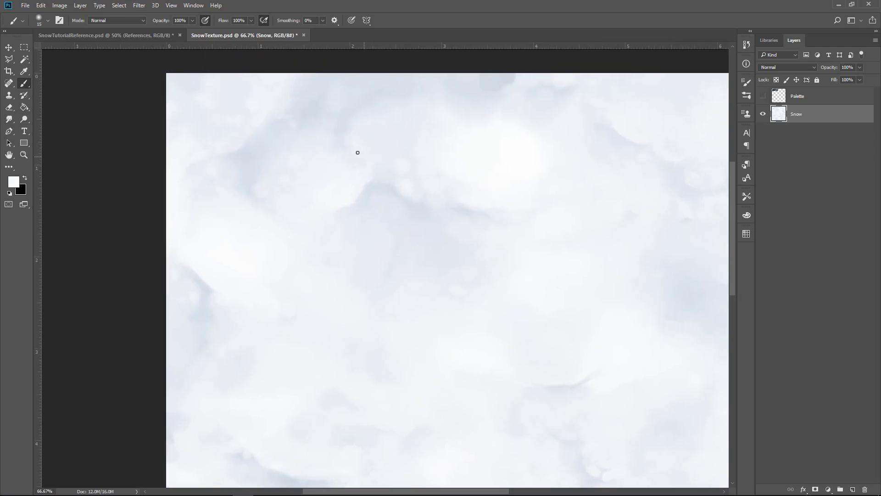
{"action": "key", "text": "bracketleft"}
{"action": "left_click", "coordinate": [340, 143], "text": "alt"}
{"action": "key", "text": "bracketright"}
{"action": "left_click_drag", "start_coordinate": [498, 83], "coordinate": [425, 139]}
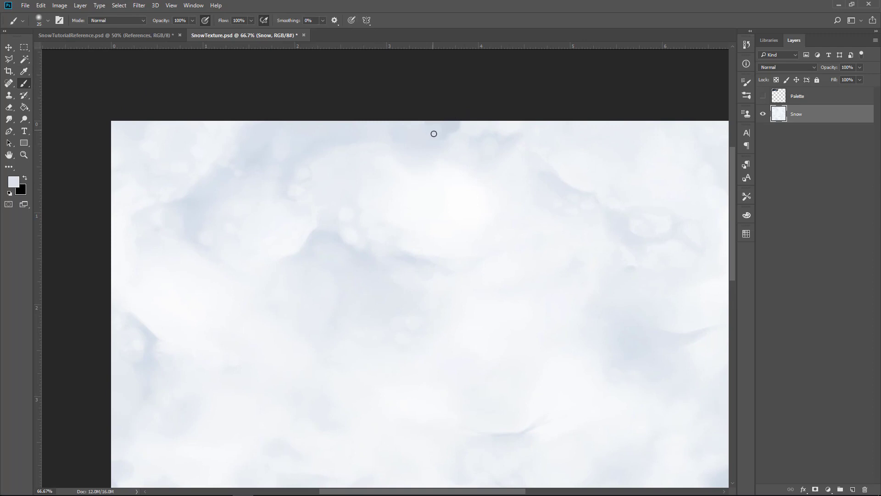
Scatter light clumps over the left-border shadow and inside the upper peaked shadow with a 35 px brush
{"action": "key", "text": "bracketright"}
{"action": "key", "text": "bracketleft"}
{"action": "key", "text": "bracketright"}
{"action": "key", "text": "bracketright"}
{"action": "key", "text": "alt"}
{"action": "scroll", "coordinate": [307, 172], "scroll_direction": "down", "scroll_amount": 2}
{"action": "scroll", "coordinate": [306, 171], "scroll_direction": "left", "scroll_amount": 2}
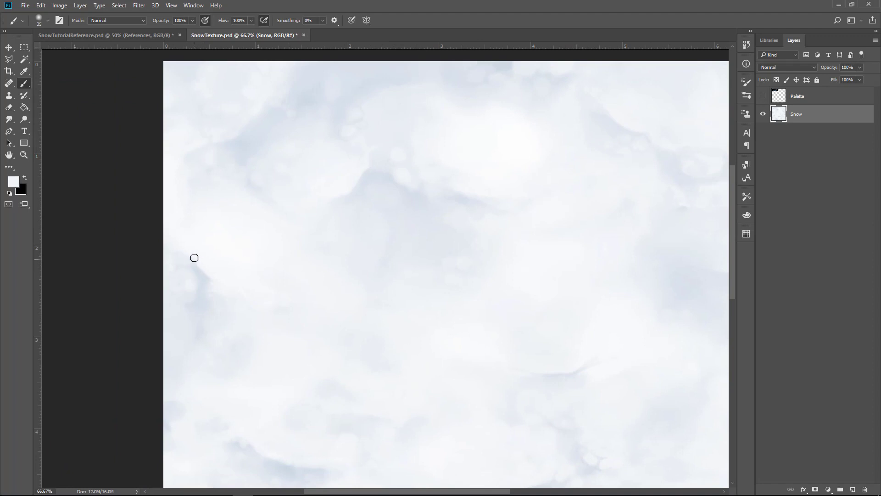
{"action": "key", "text": "alt"}
{"action": "scroll", "coordinate": [466, 132], "scroll_direction": "right", "scroll_amount": 5}
{"action": "scroll", "coordinate": [466, 131], "scroll_direction": "down", "scroll_amount": 1}
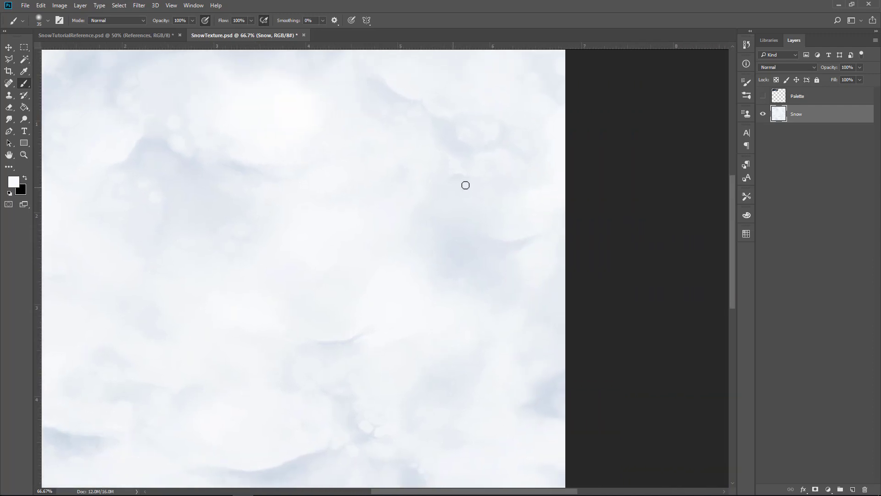
Dab light clumps around the lower ridges and shadows, starting with a 15 px brush and enlarging it to 70 px
{"action": "scroll", "coordinate": [524, 221], "scroll_direction": "left", "scroll_amount": 4}
{"action": "scroll", "coordinate": [523, 220], "scroll_direction": "down", "scroll_amount": 6}
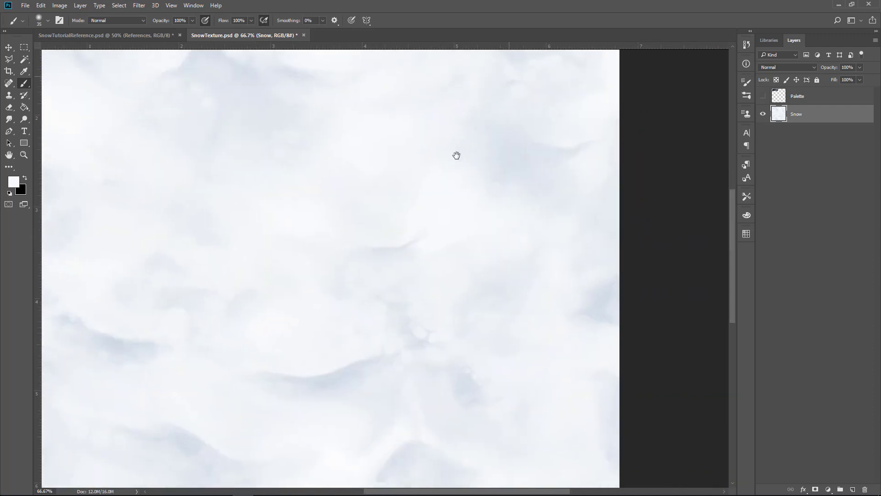
{"action": "key", "text": "bracketleft"}
{"action": "key", "text": "bracketleft"}
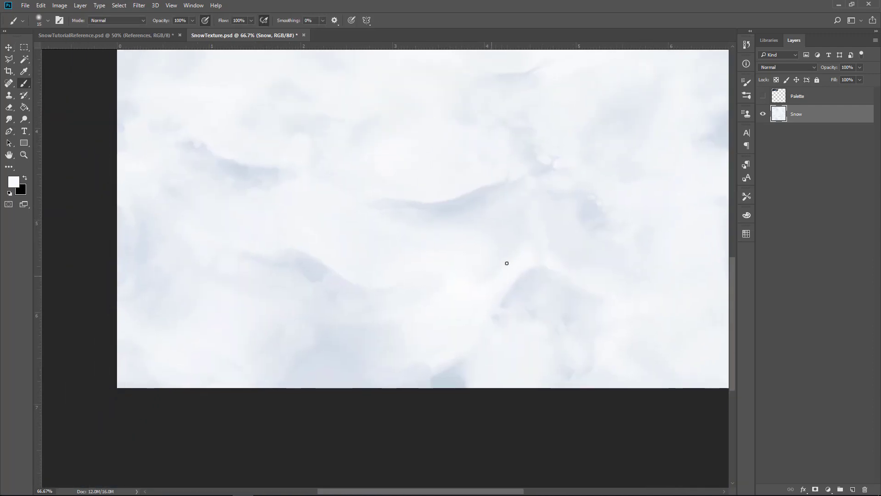
{"action": "key", "text": "bracketright"}
{"action": "key", "text": "bracketright"}
{"action": "key", "text": "bracketright"}
{"action": "key", "text": "bracketright"}
{"action": "key", "text": "bracketright"}
{"action": "key", "text": "bracketright"}
{"action": "key", "text": "bracketright"}
{"action": "key", "text": "bracketright"}
{"action": "key", "text": "bracketright"}
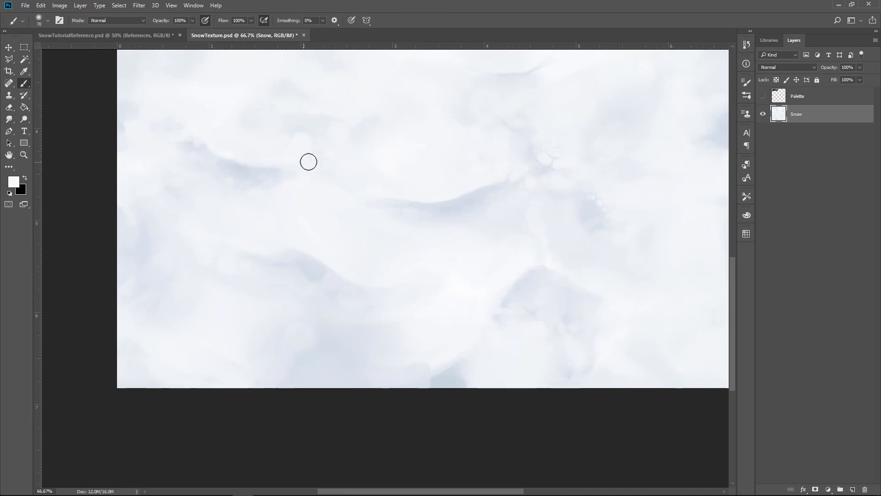
Open the Brightness/Contrast adjustment for the Snow layer with the whole texture in view
{"action": "key", "text": "ctrl+minus"}
{"action": "key", "text": "ctrl+minus"}
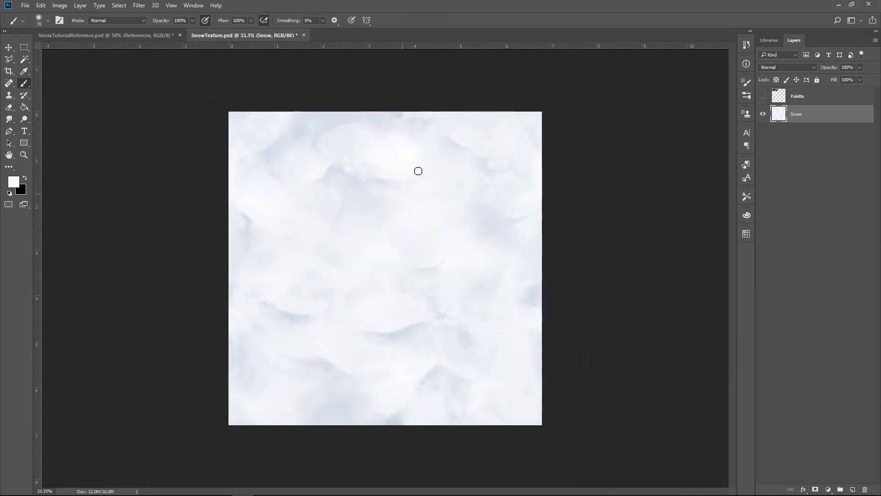
{"action": "left_click", "coordinate": [79, 6]}
{"action": "mouse_move", "coordinate": [60, 6]}
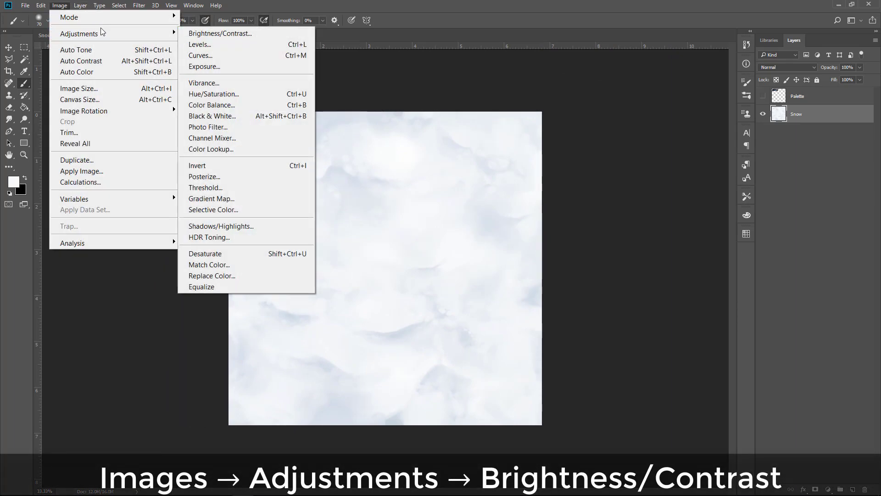
{"action": "mouse_move", "coordinate": [124, 32]}
{"action": "left_click", "coordinate": [227, 34]}
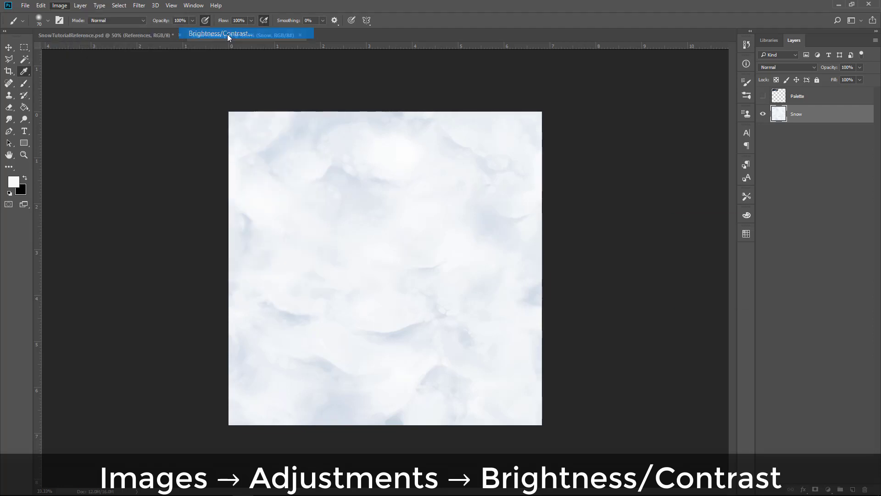
Try a contrast of -50 with the brightness at -17 on the Snow layer
{"action": "left_click_drag", "start_coordinate": [726, 250], "coordinate": [657, 268]}
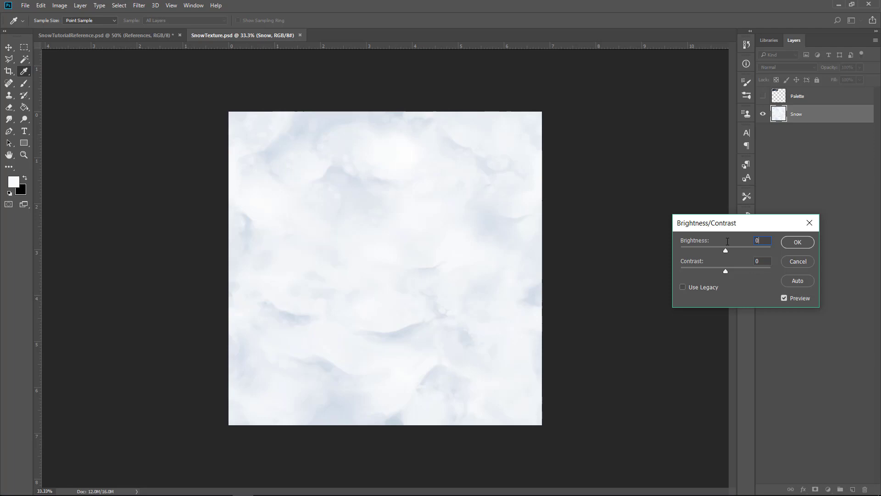
{"action": "left_click_drag", "start_coordinate": [708, 271], "coordinate": [676, 271]}
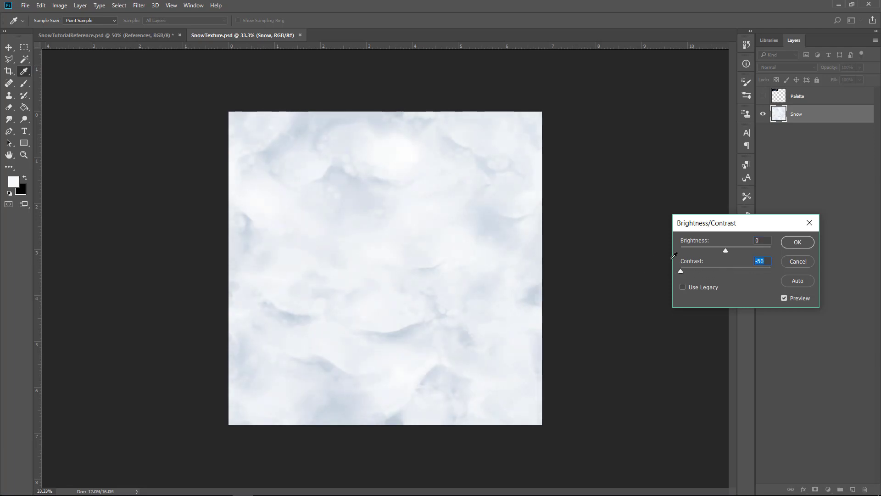
{"action": "mouse_move", "coordinate": [725, 250]}
{"action": "left_mouse_down"}
{"action": "mouse_move", "coordinate": [715, 250]}
{"action": "mouse_move", "coordinate": [727, 250]}
{"action": "left_mouse_up"}
{"action": "left_click_drag", "start_coordinate": [726, 250], "coordinate": [721, 250]}
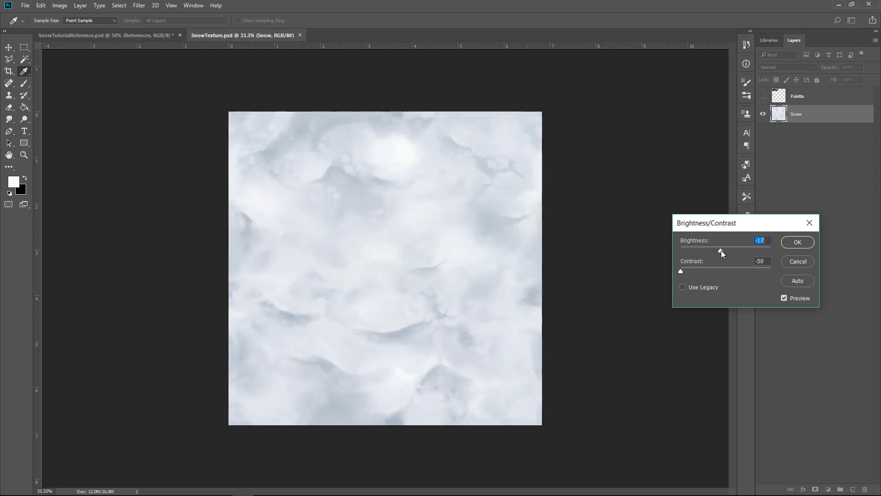
Set the contrast to 100 and the brightness to -47, and apply the adjustment to the Snow layer
{"action": "left_click_drag", "start_coordinate": [681, 271], "coordinate": [788, 271]}
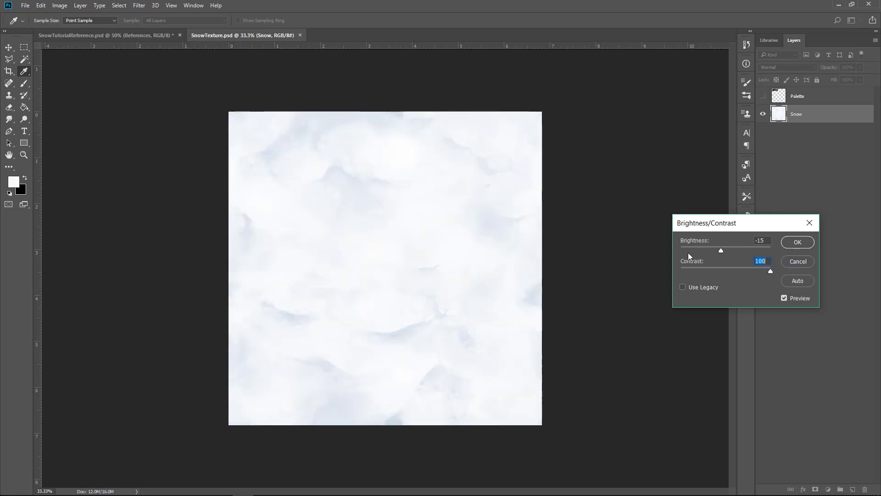
{"action": "left_click_drag", "start_coordinate": [688, 252], "coordinate": [694, 252]}
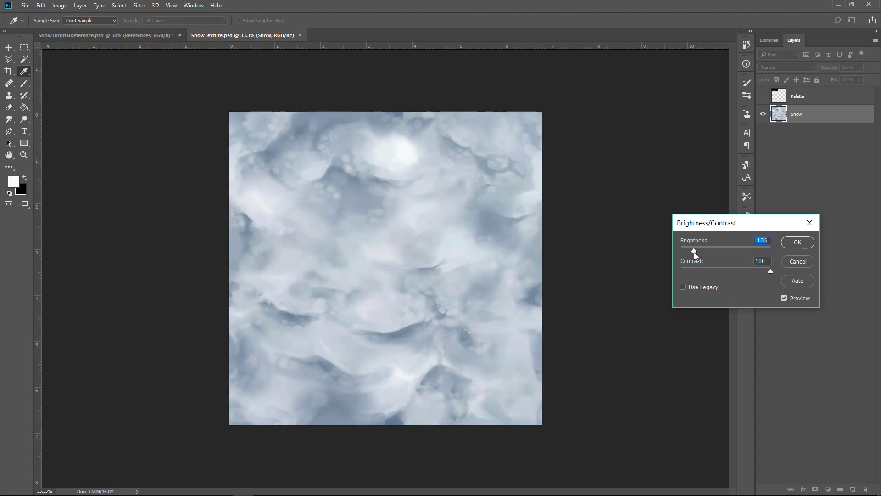
{"action": "left_click_drag", "start_coordinate": [771, 271], "coordinate": [803, 264]}
{"action": "mouse_move", "coordinate": [695, 250]}
{"action": "left_mouse_down"}
{"action": "mouse_move", "coordinate": [717, 247]}
{"action": "mouse_move", "coordinate": [704, 248]}
{"action": "left_mouse_up"}
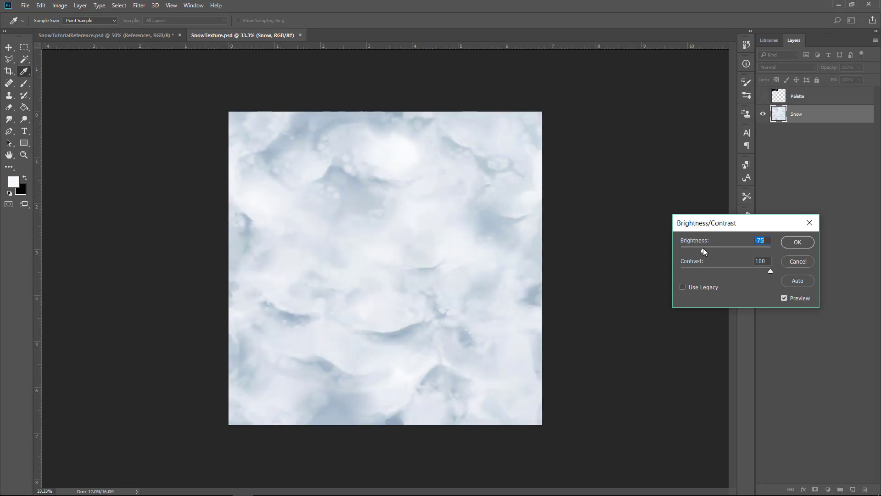
{"action": "mouse_move", "coordinate": [771, 271]}
{"action": "left_mouse_down"}
{"action": "mouse_move", "coordinate": [725, 272]}
{"action": "mouse_move", "coordinate": [779, 261]}
{"action": "left_mouse_up"}
{"action": "left_click_drag", "start_coordinate": [703, 250], "coordinate": [712, 247]}
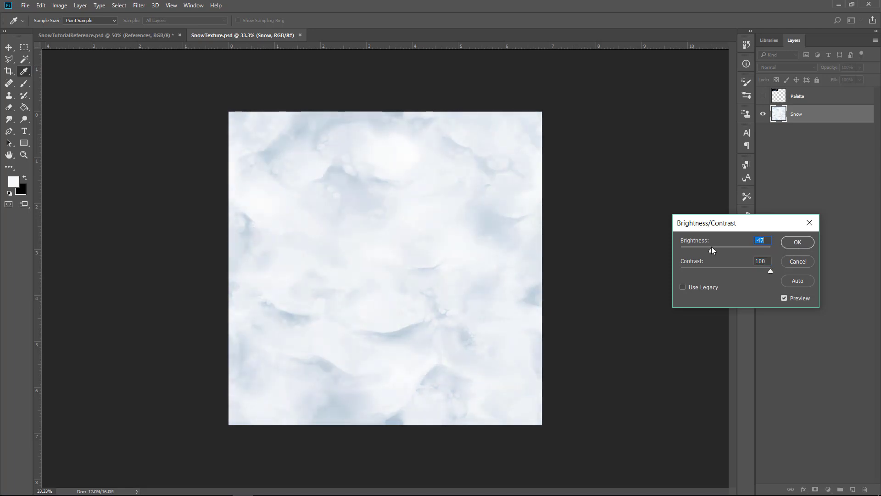
{"action": "left_click", "coordinate": [791, 243]}
Compare the Snow layer before and after the brightness and contrast adjustment in the history, returning to the adjusted state
{"action": "key", "text": "b"}
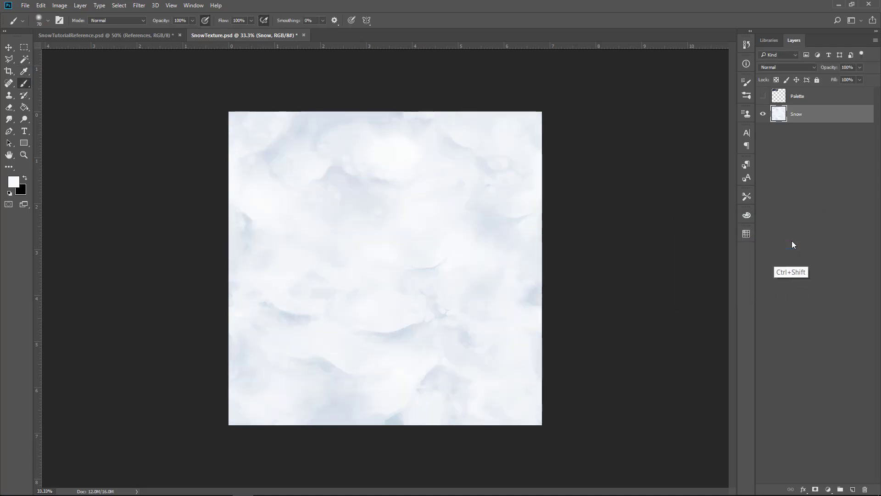
{"action": "key", "text": "ctrl+y"}
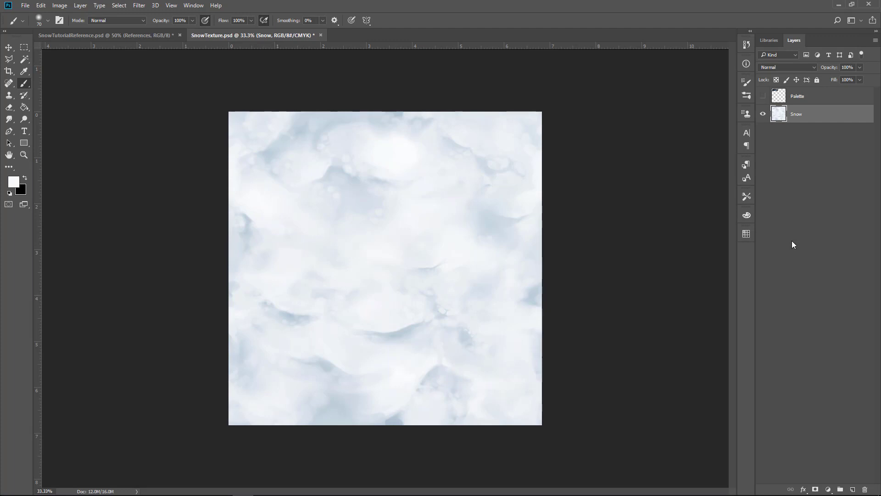
{"action": "left_click", "coordinate": [746, 46]}
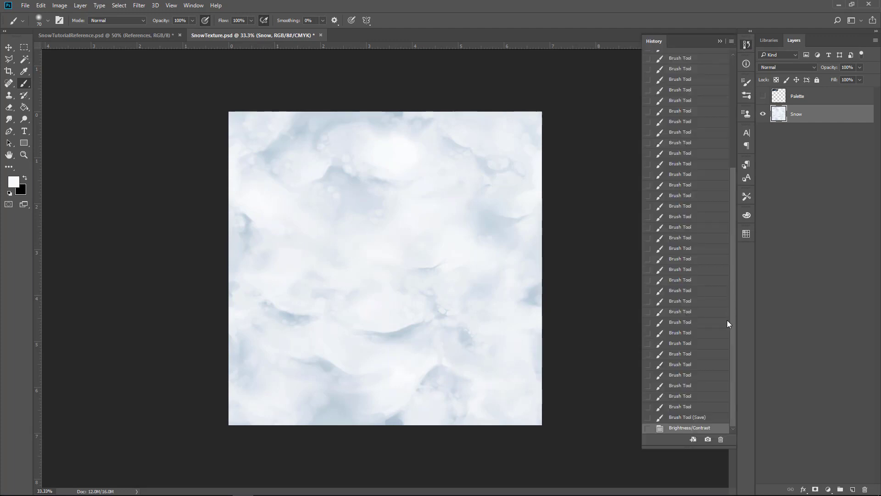
{"action": "left_click", "coordinate": [696, 418]}
{"action": "left_click", "coordinate": [699, 429]}
{"action": "left_click", "coordinate": [720, 41]}
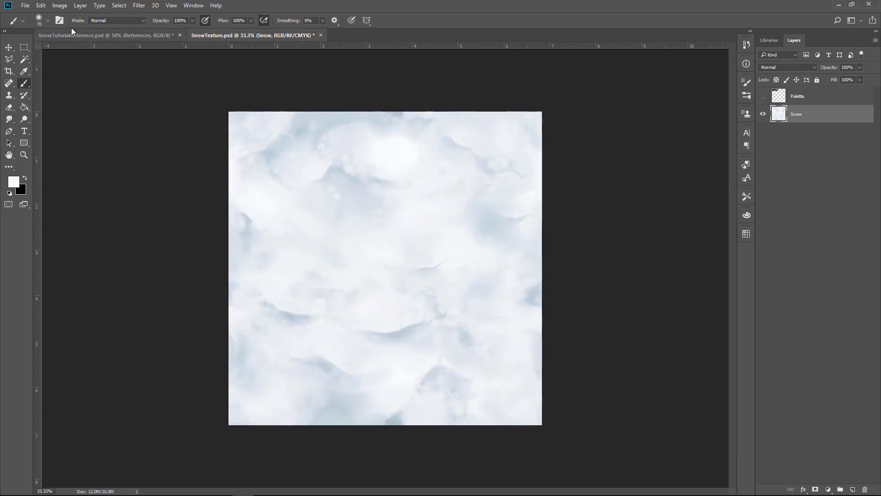
{"action": "left_click", "coordinate": [60, 5]}
{"action": "mouse_move", "coordinate": [115, 34]}
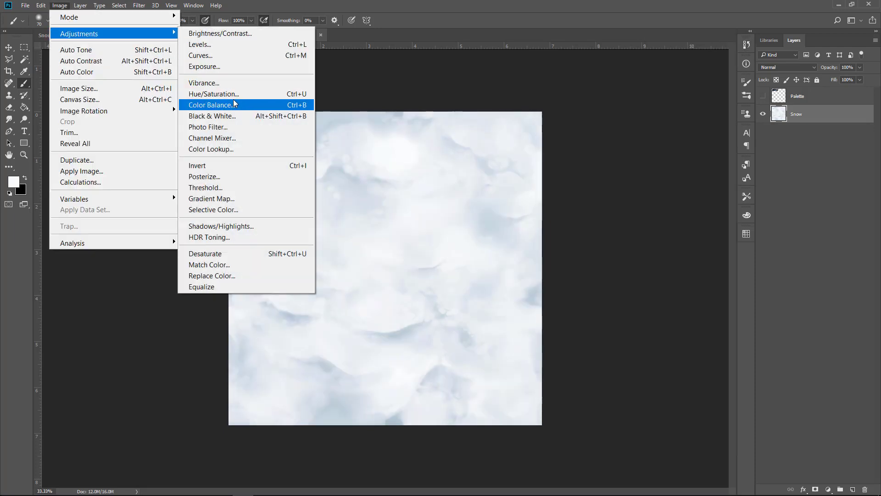
{"action": "left_click", "coordinate": [237, 100]}
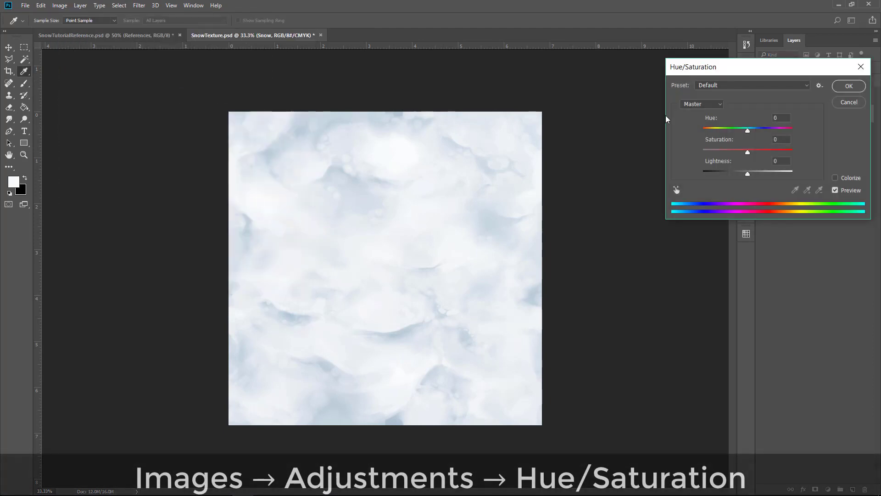
{"action": "left_click", "coordinate": [836, 178]}
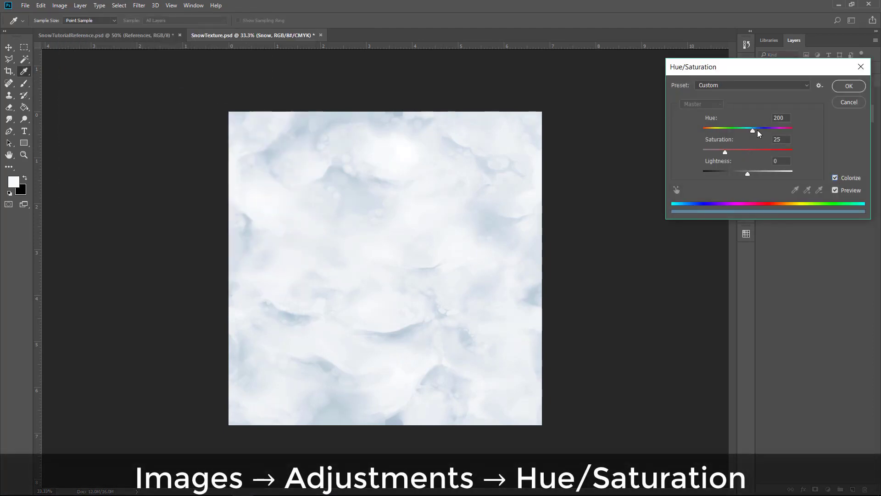
{"action": "left_click_drag", "start_coordinate": [757, 131], "coordinate": [740, 130]}
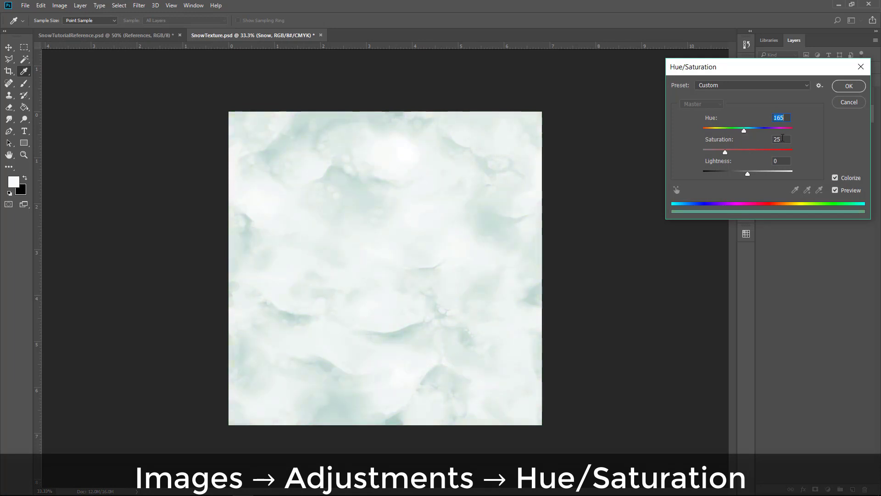
{"action": "type", "text": "0"}
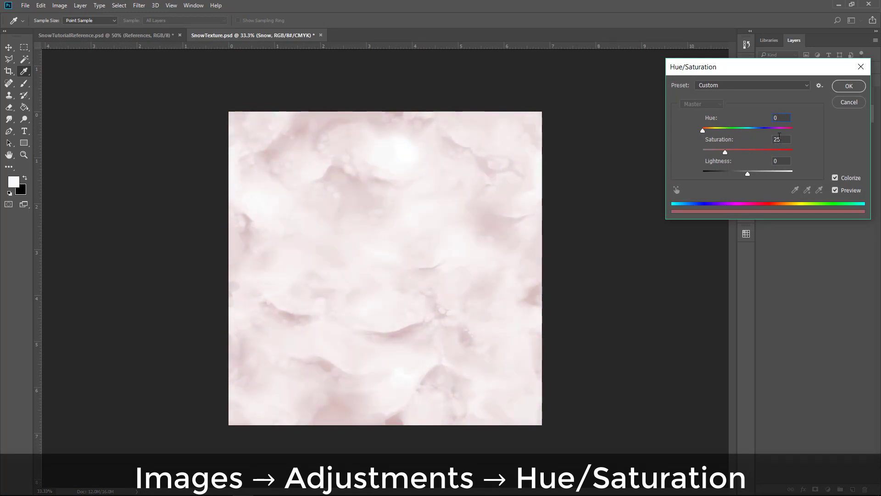
{"action": "left_click", "coordinate": [850, 103]}
Try colorizing the Snow layer in Hue/Saturation with a hue of 200 and a saturation of 50
{"action": "left_click", "coordinate": [60, 6]}
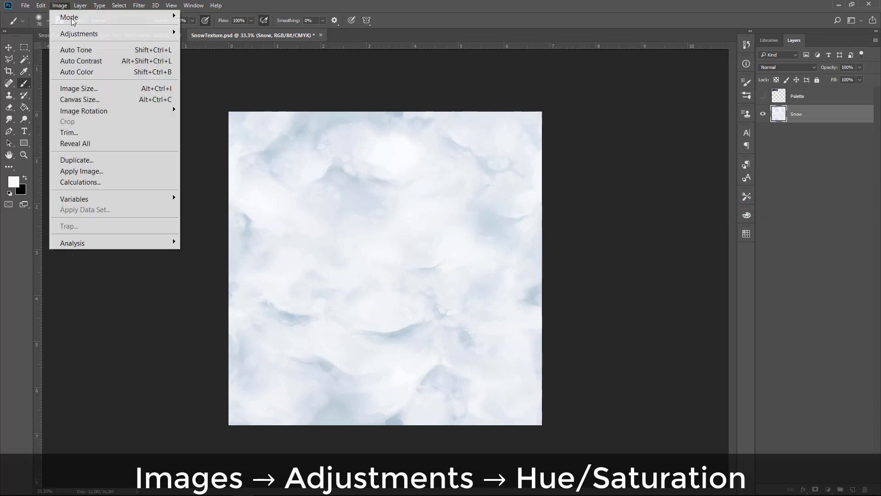
{"action": "mouse_move", "coordinate": [110, 34]}
{"action": "left_click", "coordinate": [233, 94]}
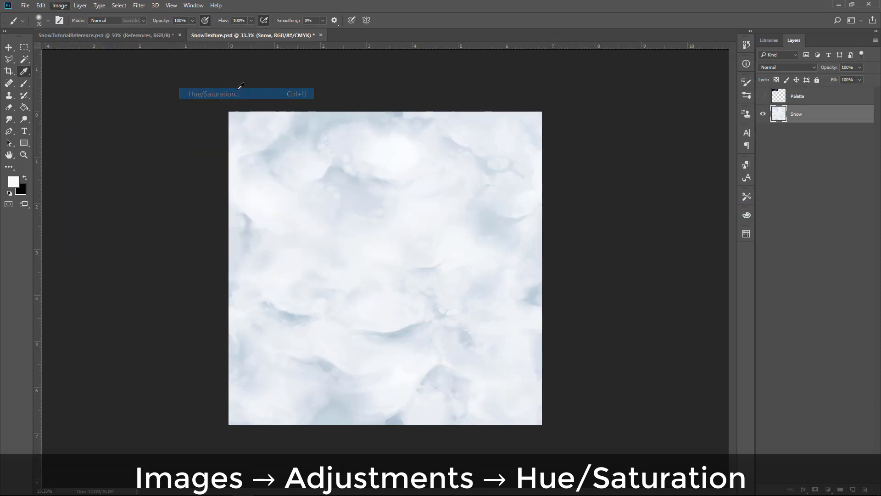
{"action": "left_click", "coordinate": [836, 178]}
{"action": "left_click_drag", "start_coordinate": [704, 131], "coordinate": [752, 131]}
{"action": "left_click_drag", "start_coordinate": [704, 151], "coordinate": [748, 153]}
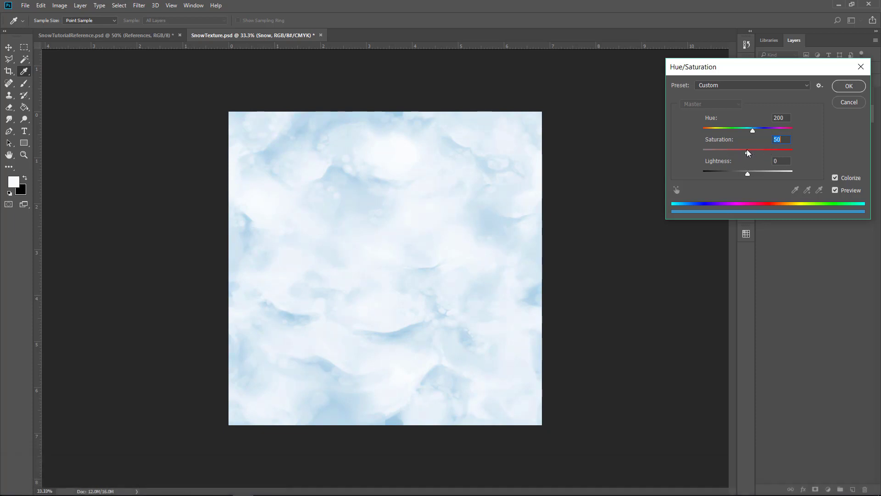
Set the colorize saturation to 46, keeping hue 200 and lightness 0, and apply it to the Snow layer
{"action": "type", "text": "0"}
{"action": "left_click_drag", "start_coordinate": [733, 153], "coordinate": [746, 153]}
{"action": "mouse_move", "coordinate": [749, 176]}
{"action": "left_mouse_down"}
{"action": "mouse_move", "coordinate": [737, 174]}
{"action": "mouse_move", "coordinate": [752, 175]}
{"action": "left_mouse_up"}
{"action": "type", "text": "0"}
{"action": "mouse_move", "coordinate": [753, 131]}
{"action": "left_mouse_down"}
{"action": "mouse_move", "coordinate": [762, 132]}
{"action": "mouse_move", "coordinate": [754, 134]}
{"action": "left_mouse_up"}
{"action": "type", "text": "200"}
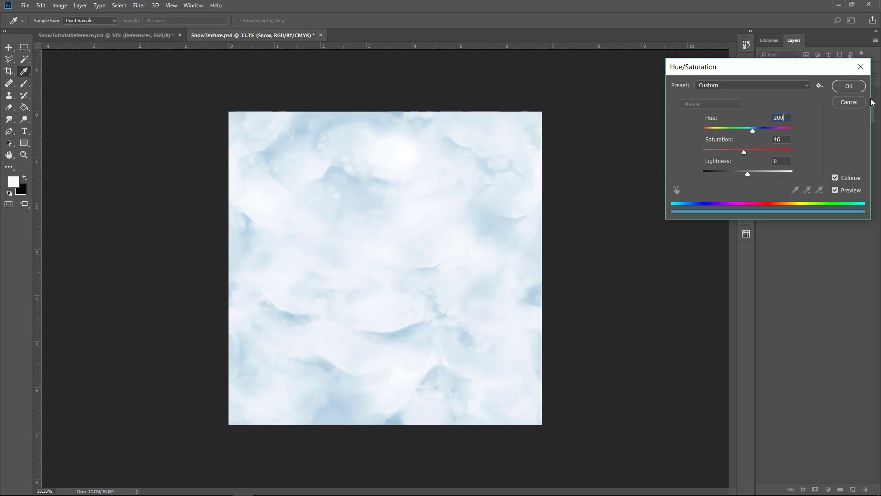
{"action": "left_click", "coordinate": [849, 86]}
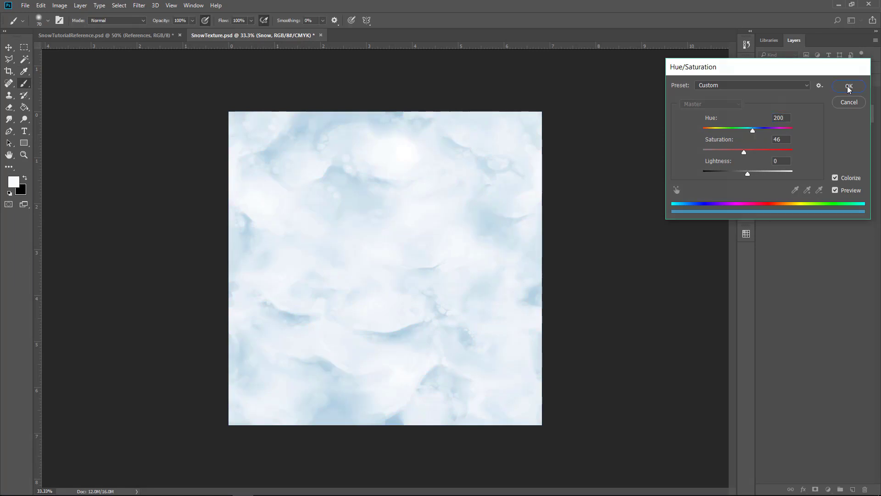
Compare the Snow layer with and without the colorizing in the history, and go back to the Brightness/Contrast state
{"action": "left_click", "coordinate": [745, 50]}
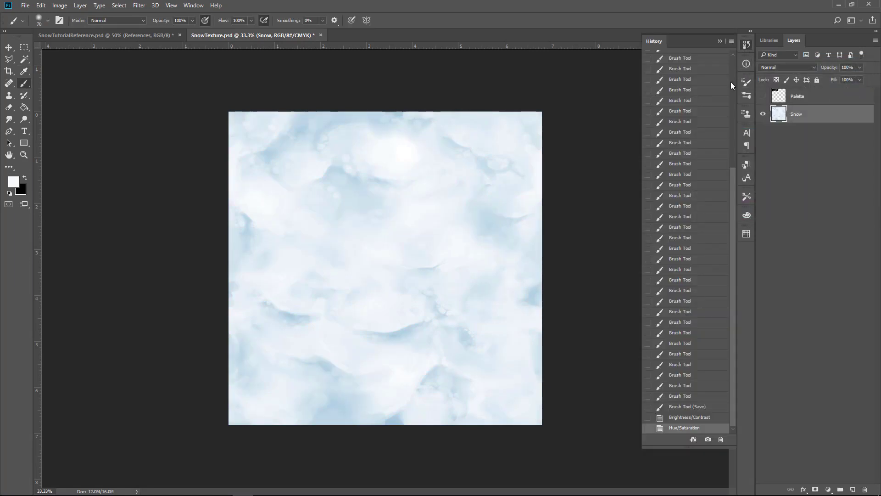
{"action": "left_click", "coordinate": [679, 417]}
{"action": "left_click", "coordinate": [678, 429]}
{"action": "left_click", "coordinate": [679, 417]}
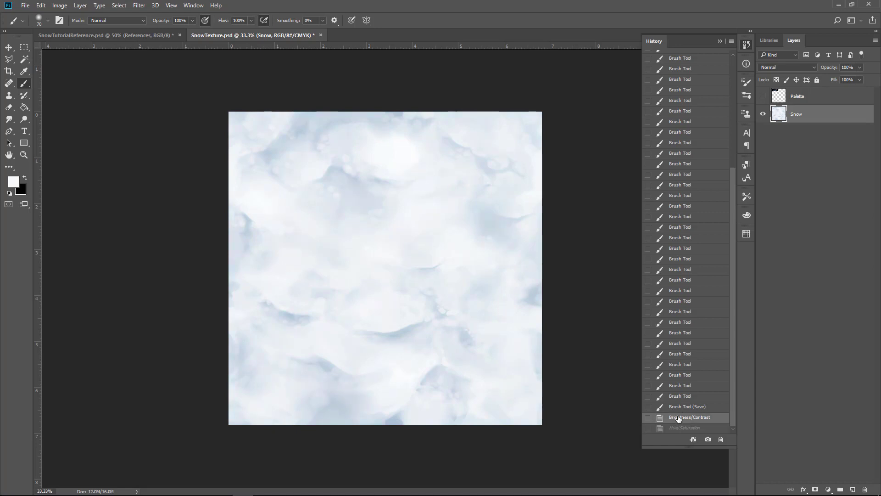
Raise the Snow layer's saturation slightly with Hue/Saturation, without colorizing it, apply the adjustment and collapse the history
{"action": "left_click", "coordinate": [58, 9]}
{"action": "mouse_move", "coordinate": [156, 34]}
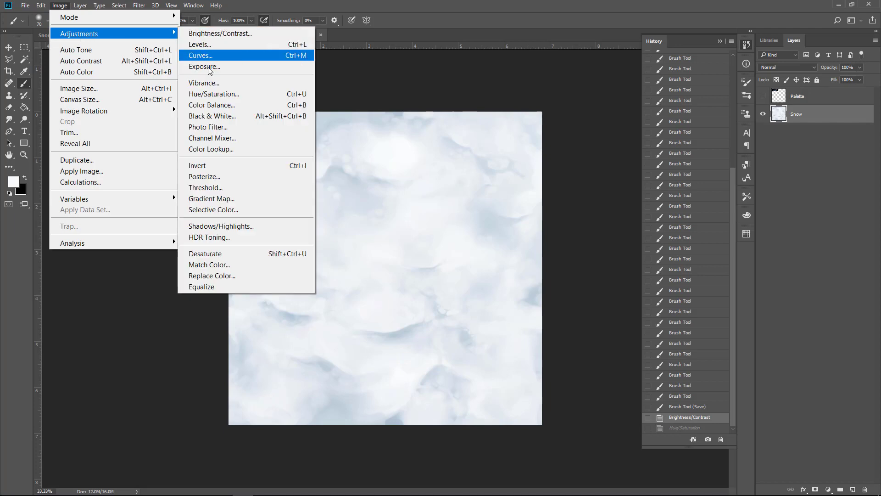
{"action": "left_click", "coordinate": [212, 95]}
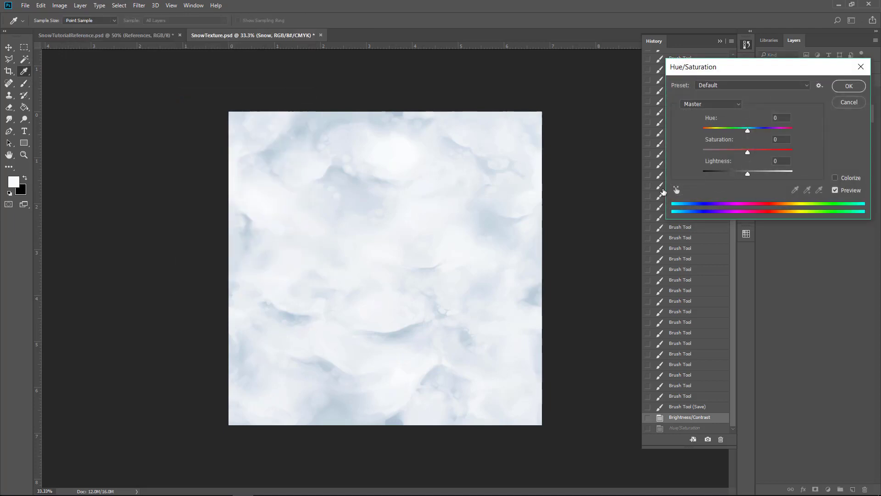
{"action": "left_click_drag", "start_coordinate": [748, 152], "coordinate": [757, 152]}
{"action": "left_click", "coordinate": [842, 89]}
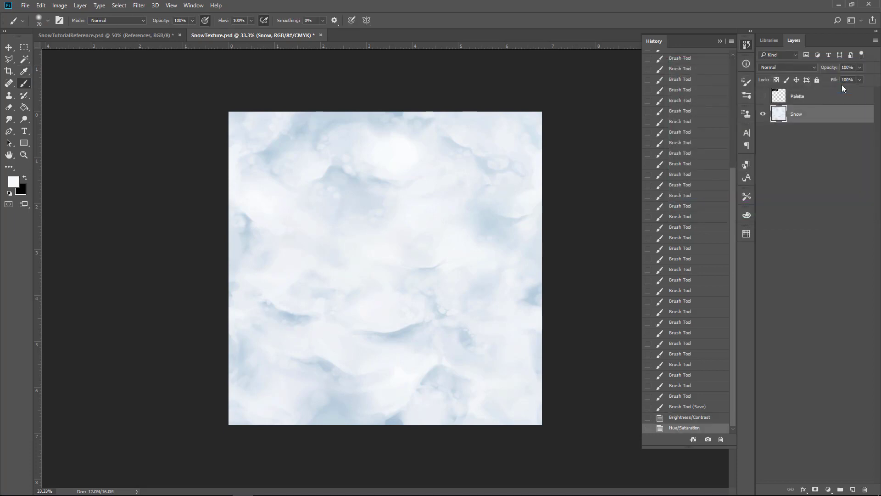
{"action": "left_click", "coordinate": [720, 41]}
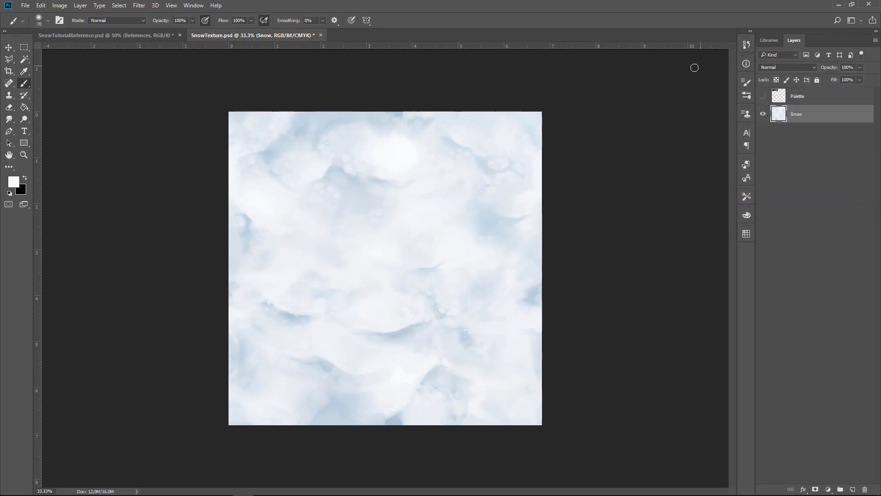
Delete the Palette layer and reapply the last Offset filter to the Snow layer
{"action": "key", "text": "ctrl+plus"}
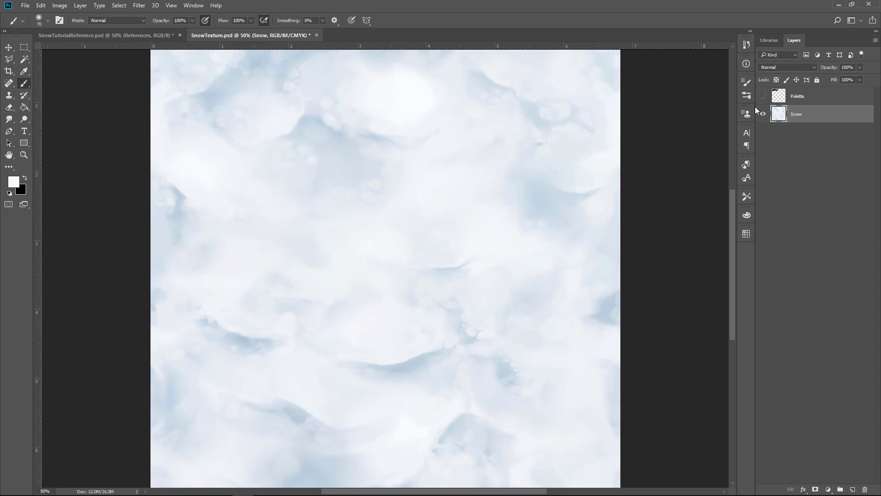
{"action": "left_click", "coordinate": [794, 101]}
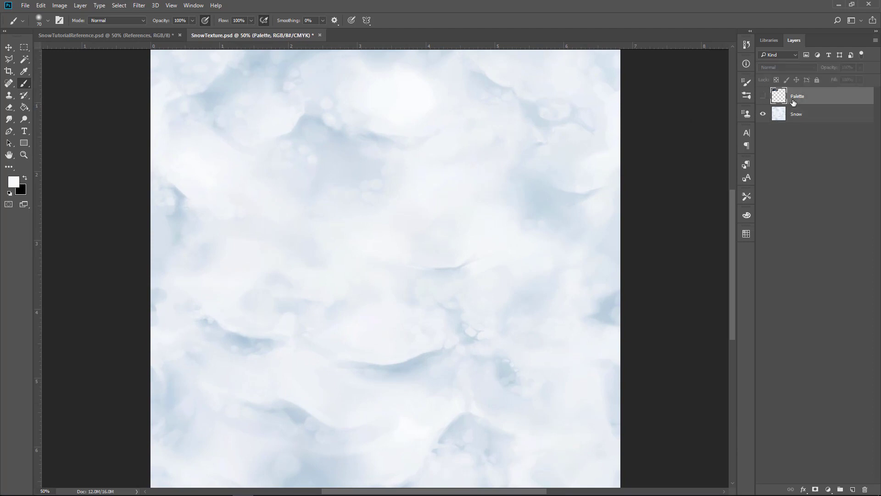
{"action": "key", "text": "Delete"}
{"action": "left_click", "coordinate": [139, 5]}
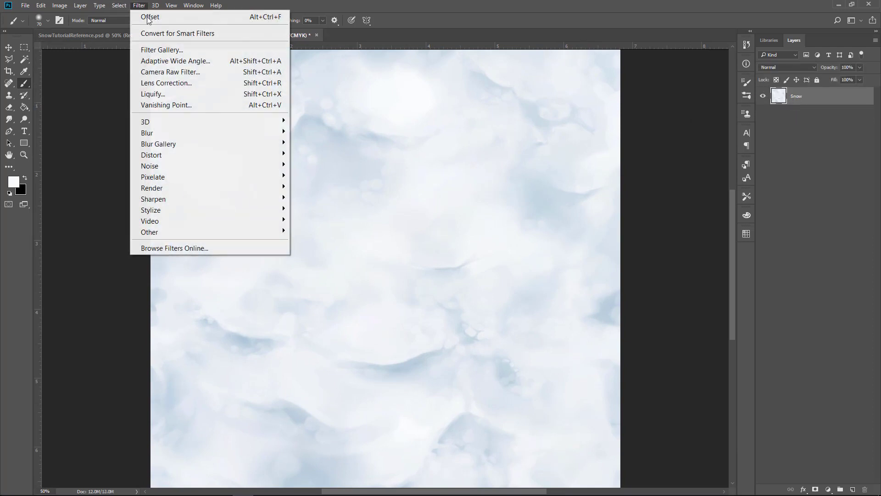
{"action": "left_click", "coordinate": [149, 18]}
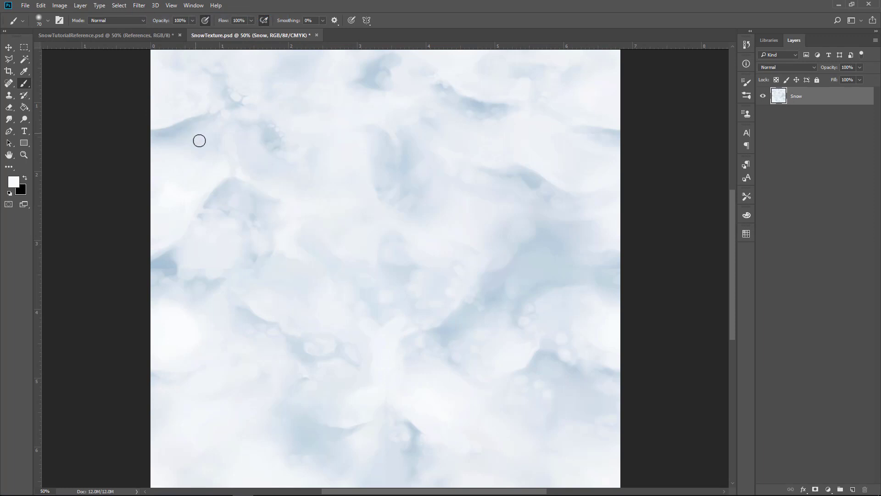
Blend the horizontal seam across the left half of the texture by painting over it with sampled blue and white tones
{"action": "mouse_move", "coordinate": [246, 199]}
{"action": "left_mouse_down"}
{"action": "mouse_move", "coordinate": [238, 153]}
{"action": "mouse_move", "coordinate": [303, 197]}
{"action": "mouse_move", "coordinate": [318, 261]}
{"action": "mouse_move", "coordinate": [317, 219]}
{"action": "mouse_move", "coordinate": [233, 168]}
{"action": "left_mouse_up"}
{"action": "key", "text": "ctrl+equal"}
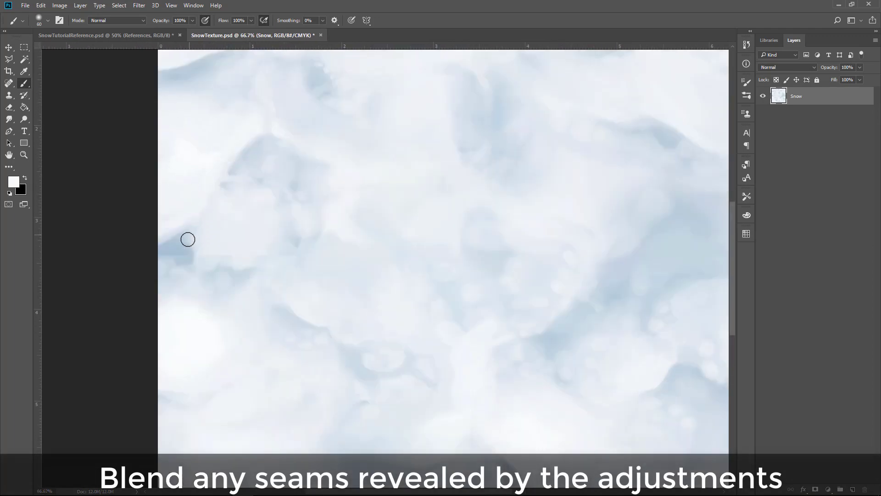
{"action": "key", "text": "i"}
{"action": "left_click", "coordinate": [184, 248], "text": "alt"}
{"action": "left_click", "coordinate": [193, 249], "text": "alt"}
{"action": "left_click_drag", "start_coordinate": [183, 258], "coordinate": [193, 258]}
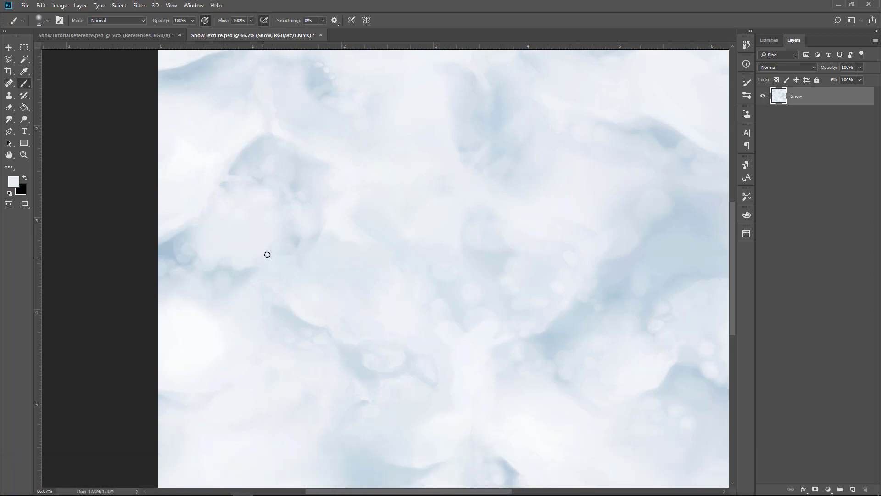
{"action": "left_click", "coordinate": [291, 253], "text": "alt"}
Blend the horizontal seam in the large blue hollow at the texture's right edge with colours sampled beside it
{"action": "left_click_drag", "start_coordinate": [407, 218], "coordinate": [315, 173]}
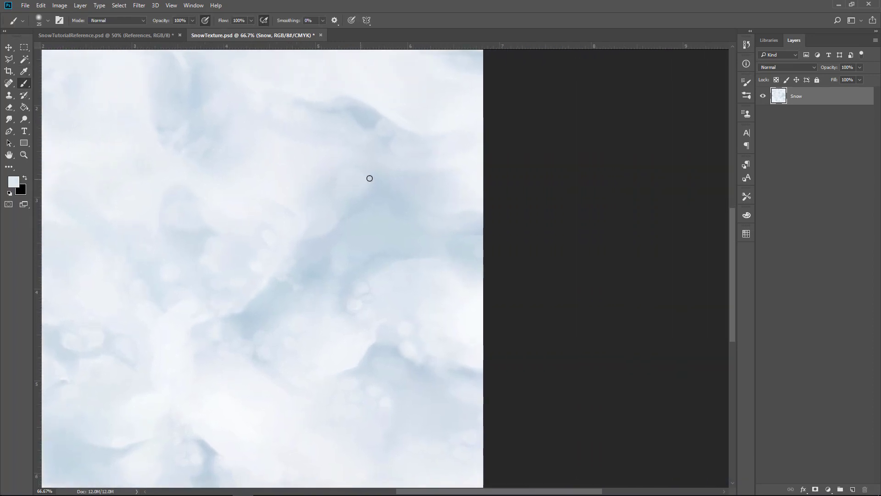
{"action": "left_click", "coordinate": [418, 226], "text": "alt"}
{"action": "key", "text": "bracketright"}
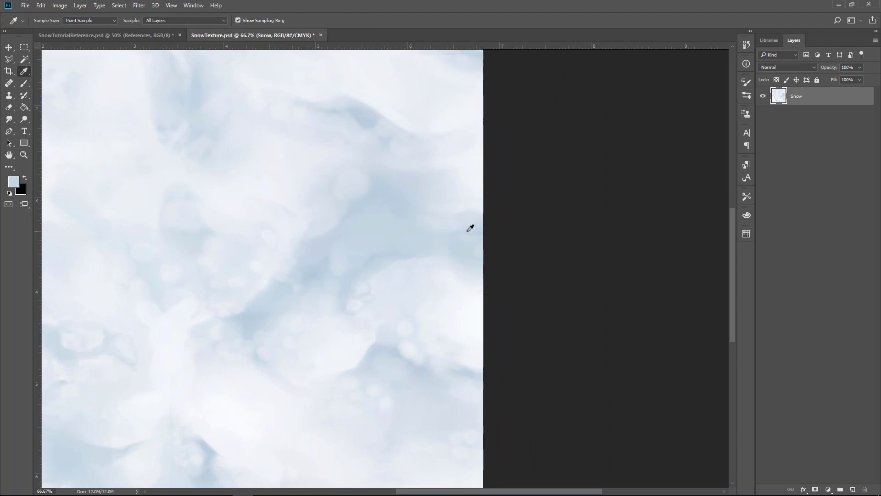
{"action": "left_click", "coordinate": [466, 228], "text": "alt"}
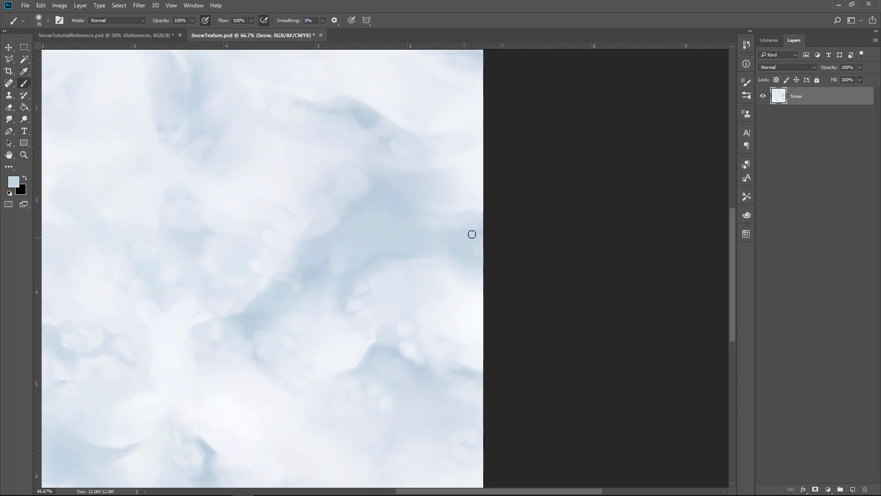
Blend the vertical seam around the small dark hollow near the texture's upper centre with sampled snow colours
{"action": "scroll", "coordinate": [443, 226], "scroll_direction": "up", "scroll_amount": 5}
{"action": "scroll", "coordinate": [442, 226], "scroll_direction": "left", "scroll_amount": 4}
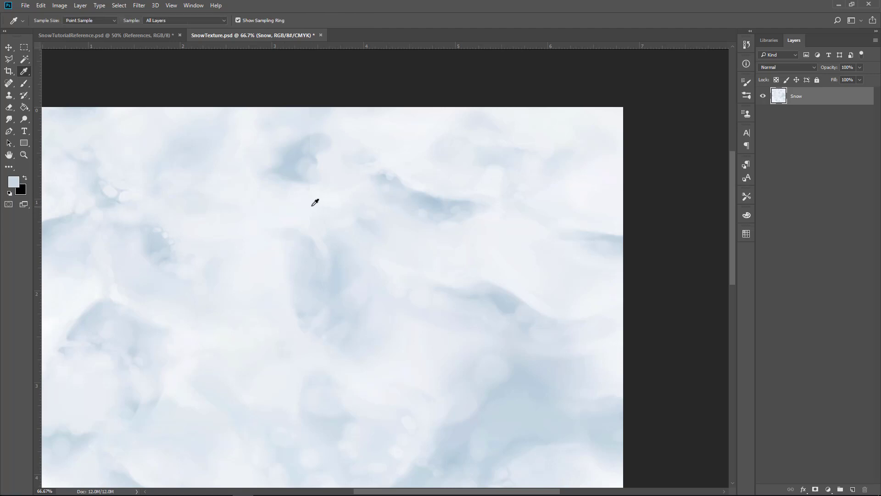
{"action": "left_click", "coordinate": [315, 201], "text": "alt"}
{"action": "key", "text": "ctrl+plus"}
{"action": "key", "text": "alt"}
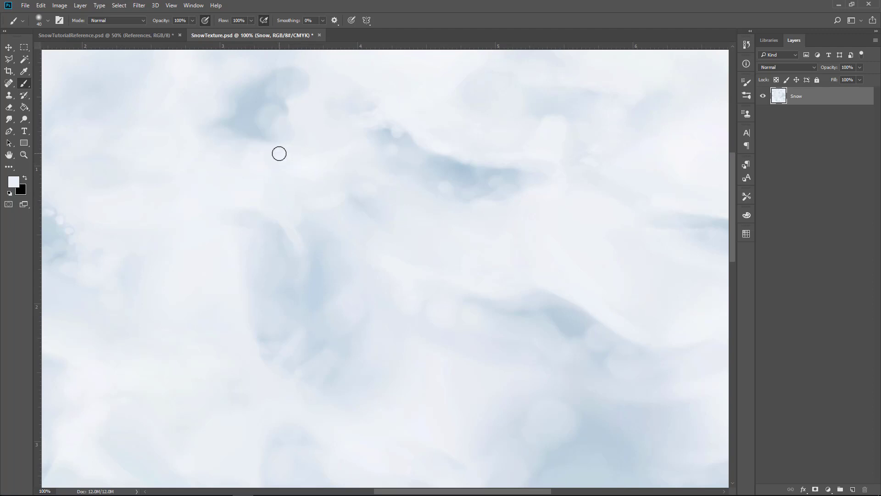
{"action": "key", "text": "alt"}
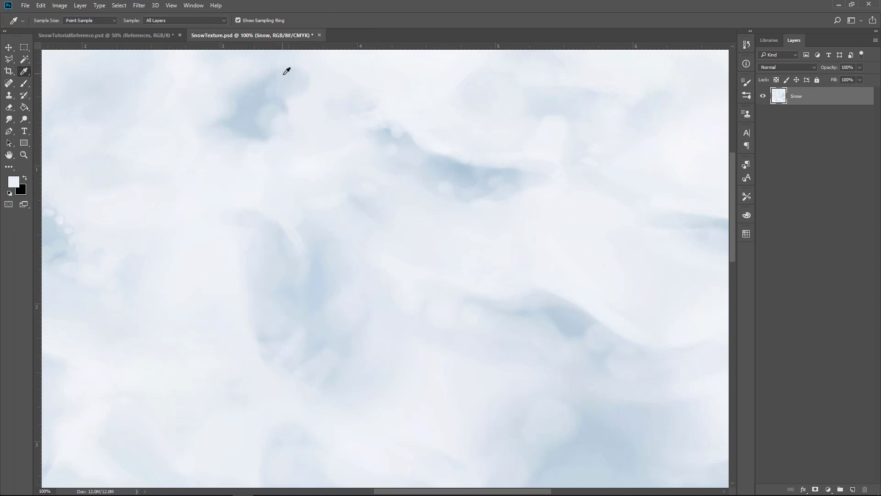
{"action": "left_click_drag", "start_coordinate": [307, 90], "coordinate": [324, 115]}
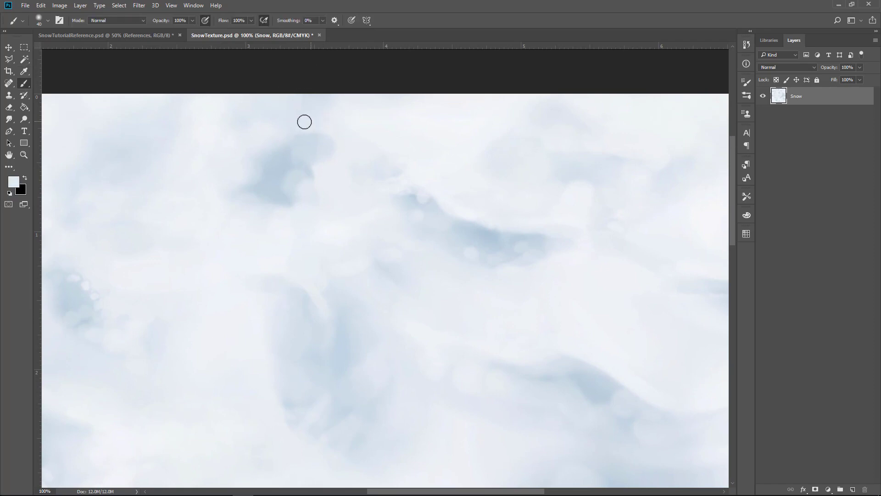
Soften the seam beside the upper-centre dark hollow with a progressively smaller brush
{"action": "mouse_move", "coordinate": [341, 165]}
{"action": "left_mouse_down"}
{"action": "mouse_move", "coordinate": [344, 144]}
{"action": "mouse_move", "coordinate": [325, 92]}
{"action": "left_mouse_up"}
{"action": "key", "text": "bracketleft"}
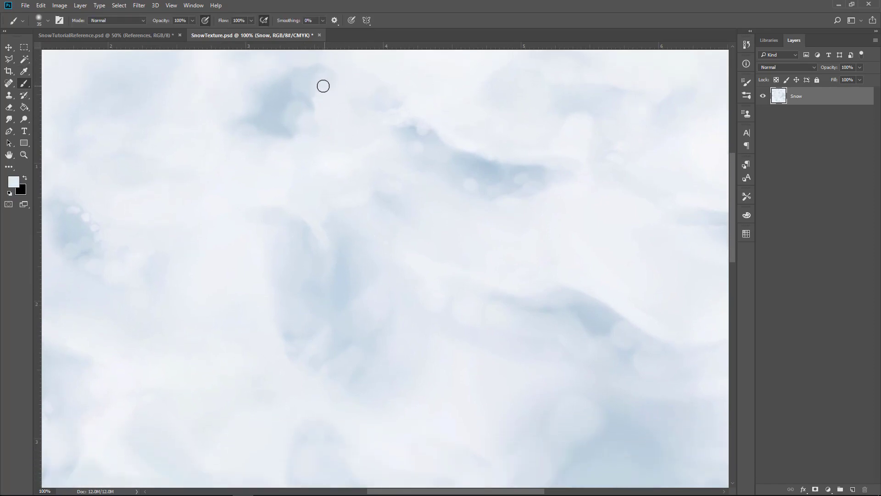
{"action": "key", "text": "bracketleft"}
{"action": "key", "text": "bracketleft"}
{"action": "key", "text": "bracketleft"}
{"action": "key", "text": "bracketleft"}
{"action": "key", "text": "bracketleft"}
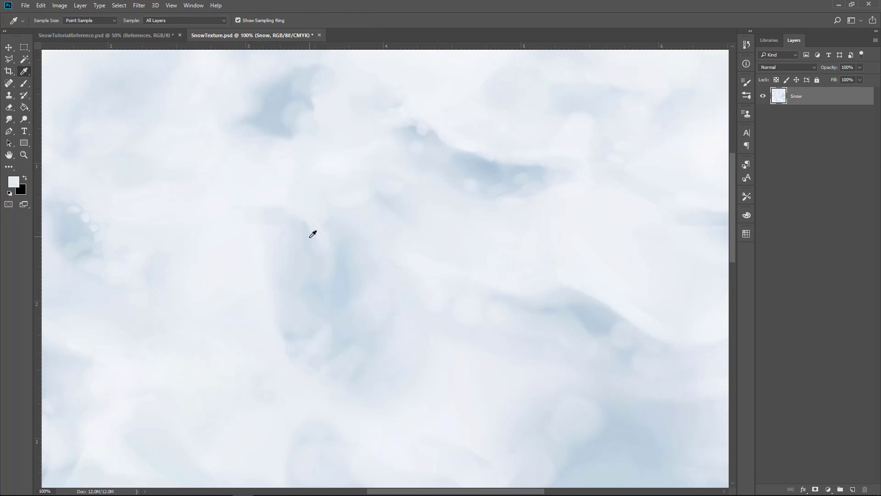
Blend the seam at the top of the tall blue hollow below it, using sampled pale tones and varying brush sizes
{"action": "left_click", "coordinate": [304, 233], "text": "alt"}
{"action": "key", "text": "bracketright"}
{"action": "key", "text": "bracketright"}
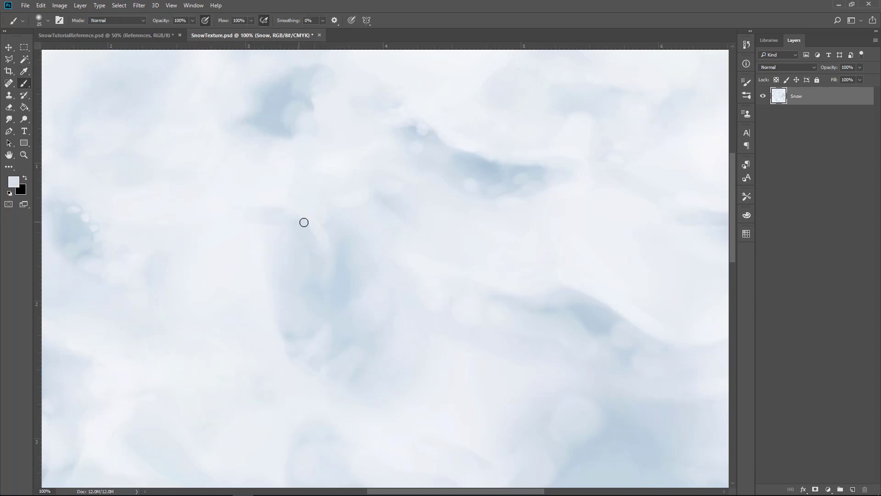
{"action": "left_click", "coordinate": [309, 203], "text": "alt"}
{"action": "key", "text": "bracketright"}
{"action": "key", "text": "bracketright"}
Blend the vertical seam through the blue hollow at the texture's lower centre with colours sampled on both sides
{"action": "left_click_drag", "start_coordinate": [338, 201], "coordinate": [343, 138]}
{"action": "left_click_drag", "start_coordinate": [342, 208], "coordinate": [342, 166]}
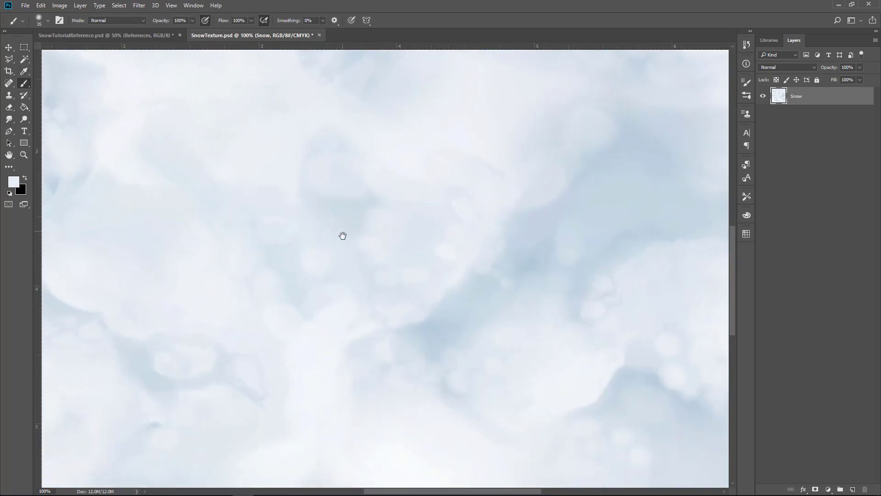
{"action": "left_click_drag", "start_coordinate": [342, 236], "coordinate": [359, 152]}
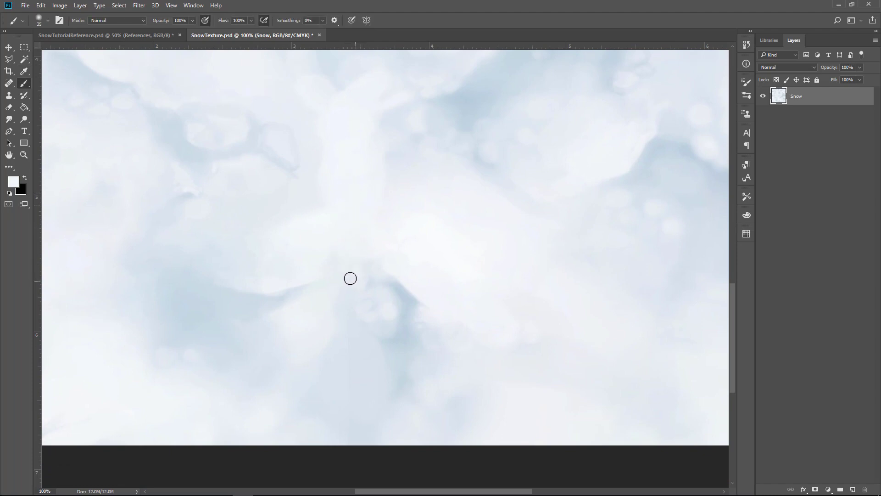
{"action": "left_click", "coordinate": [349, 305], "text": "alt"}
{"action": "left_click", "coordinate": [324, 342], "text": "alt"}
Check the whole texture for remaining seams and reapply the last Offset filter to the Snow layer
{"action": "key", "text": "ctrl+minus"}
{"action": "key", "text": "ctrl+minus"}
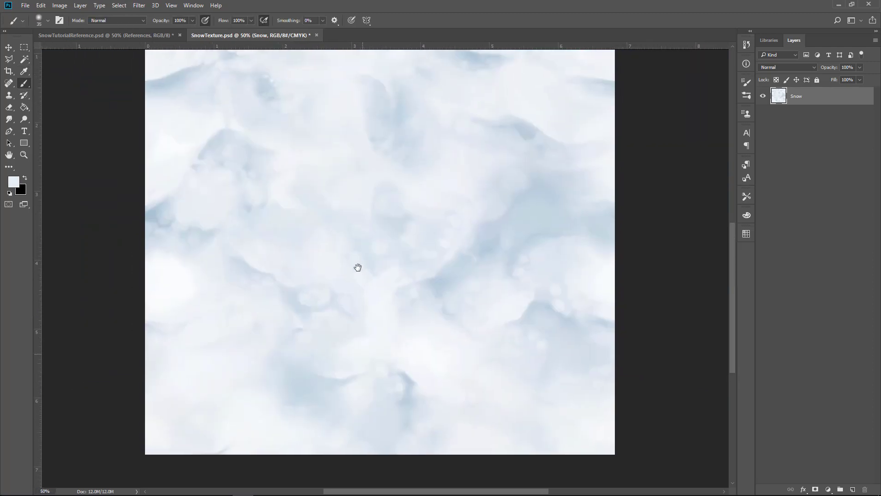
{"action": "left_click_drag", "start_coordinate": [358, 267], "coordinate": [364, 257]}
{"action": "key", "text": "ctrl+minus"}
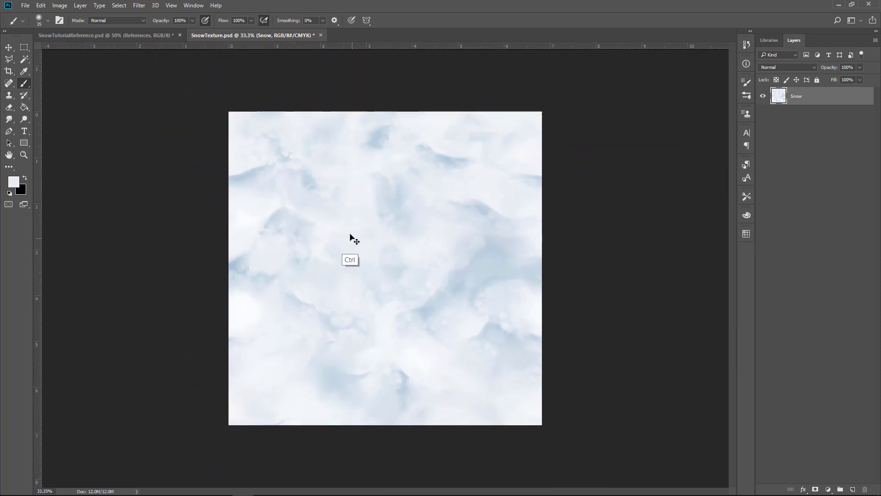
{"action": "key", "text": "ctrl+minus"}
{"action": "key", "text": "ctrl+plus"}
{"action": "left_click", "coordinate": [139, 5]}
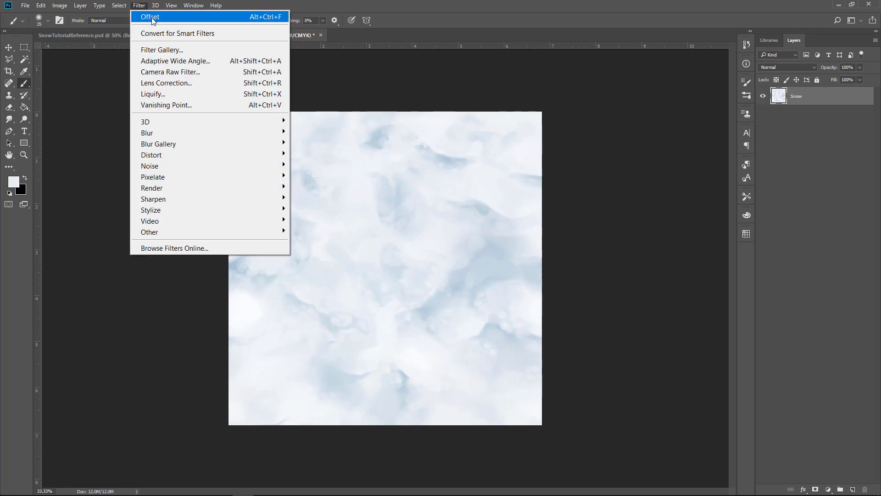
{"action": "left_click", "coordinate": [151, 18]}
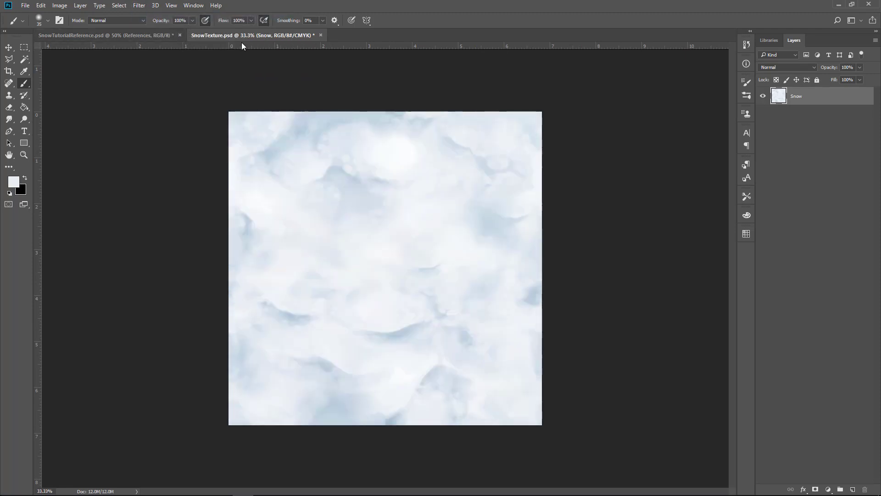
Save the snow texture document and review the finished texture as a whole
{"action": "key", "text": "ctrl+s"}
{"action": "key", "text": "ctrl+plus"}
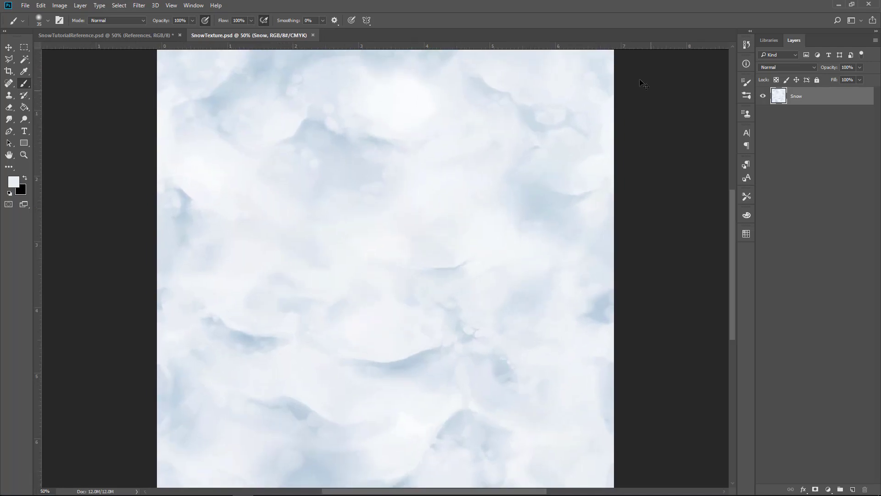
{"action": "key", "text": "ctrl+minus"}
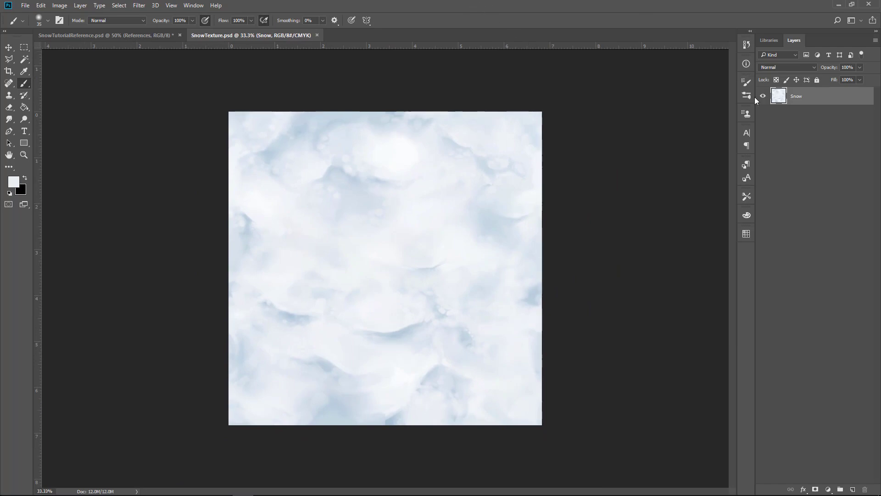
Define the finished snow texture as a pattern named SnowTexture.psd
{"action": "left_click", "coordinate": [46, 6]}
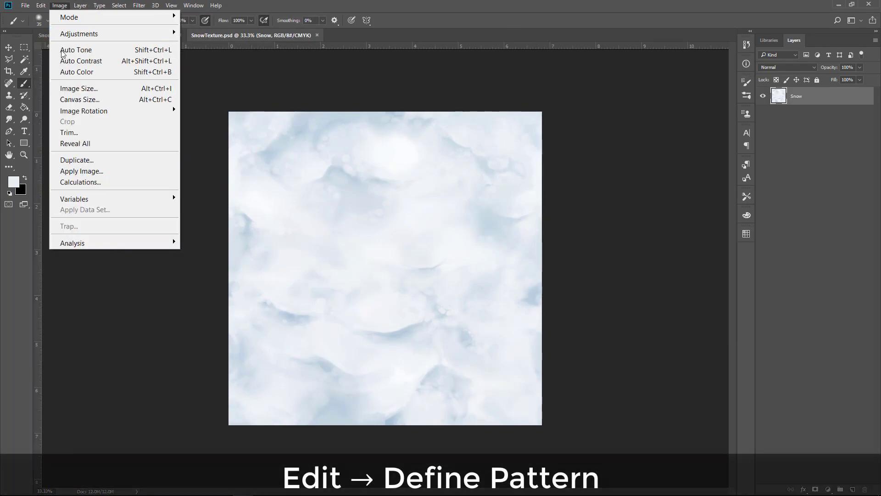
{"action": "left_click", "coordinate": [126, 306]}
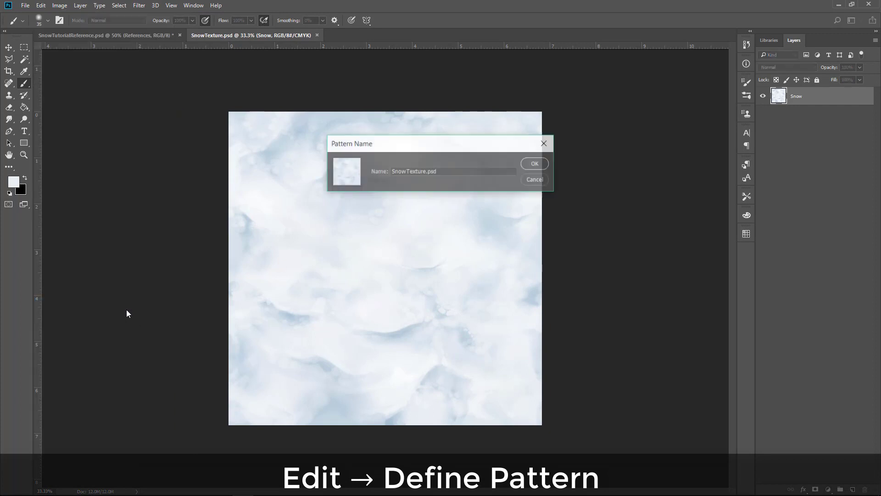
{"action": "left_click", "coordinate": [536, 164]}
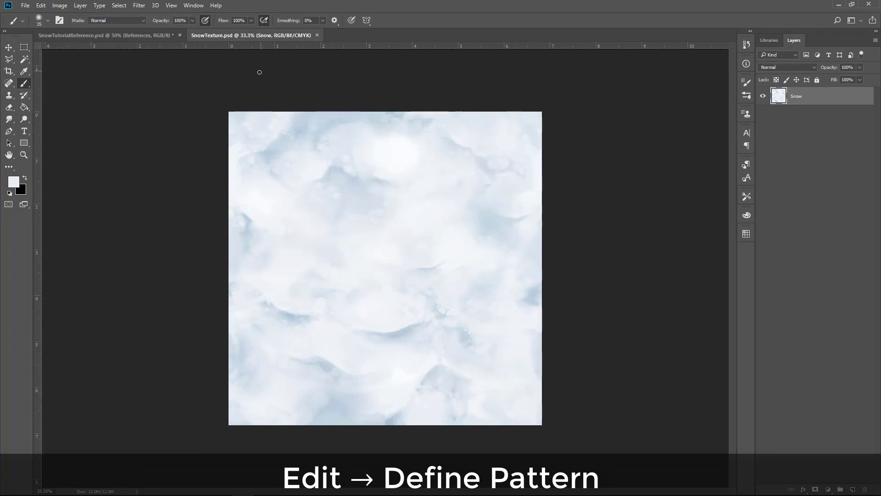
Create a pattern fill layer named Snoooooow from the snow pattern, scaled to 45%, to preview the tiling
{"action": "key", "text": "g"}
{"action": "left_click", "coordinate": [80, 5]}
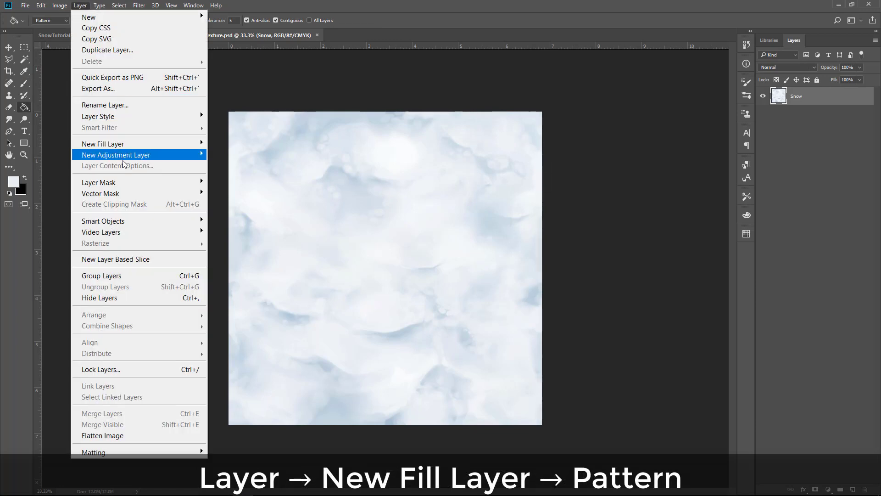
{"action": "mouse_move", "coordinate": [137, 145]}
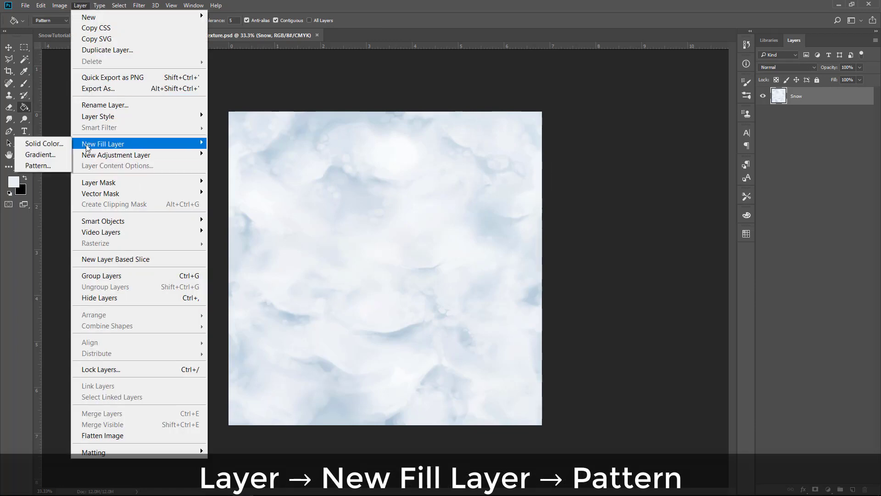
{"action": "left_click", "coordinate": [52, 165]}
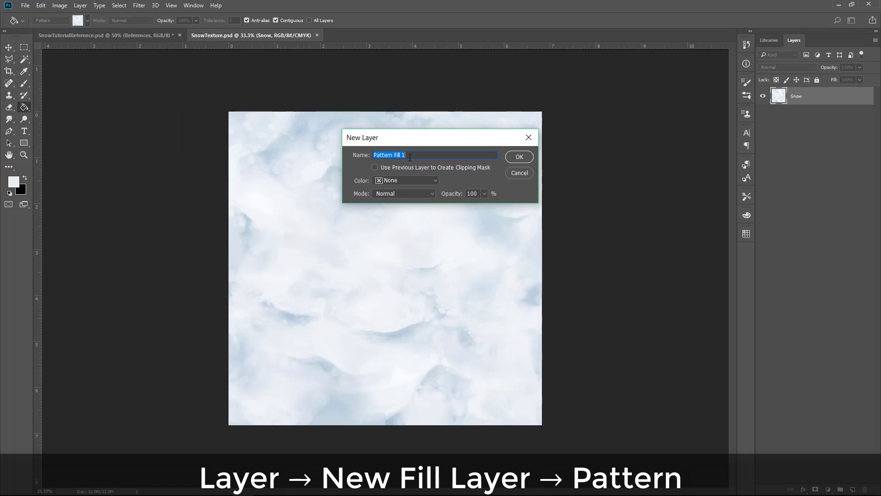
{"action": "type", "text": "Snoooooow"}
{"action": "left_click", "coordinate": [520, 157]}
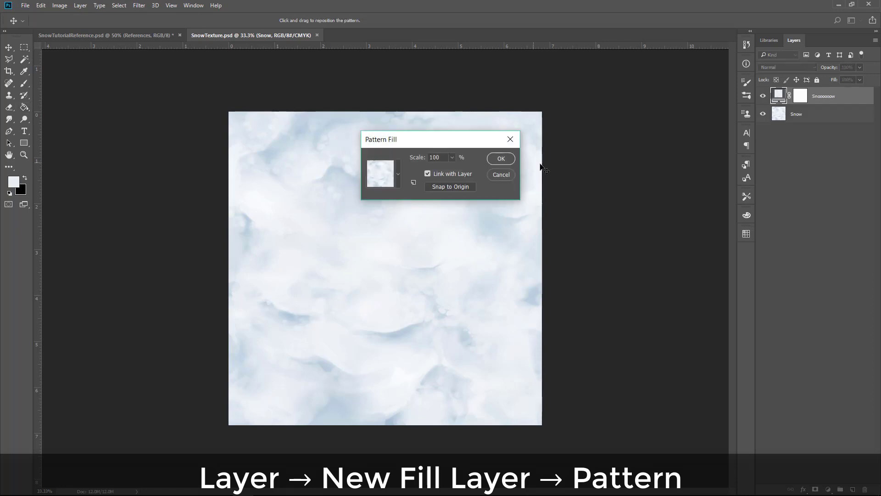
{"action": "left_click", "coordinate": [452, 157]}
{"action": "mouse_move", "coordinate": [457, 171]}
{"action": "left_mouse_down"}
{"action": "mouse_move", "coordinate": [466, 169]}
{"action": "mouse_move", "coordinate": [449, 171]}
{"action": "left_mouse_up"}
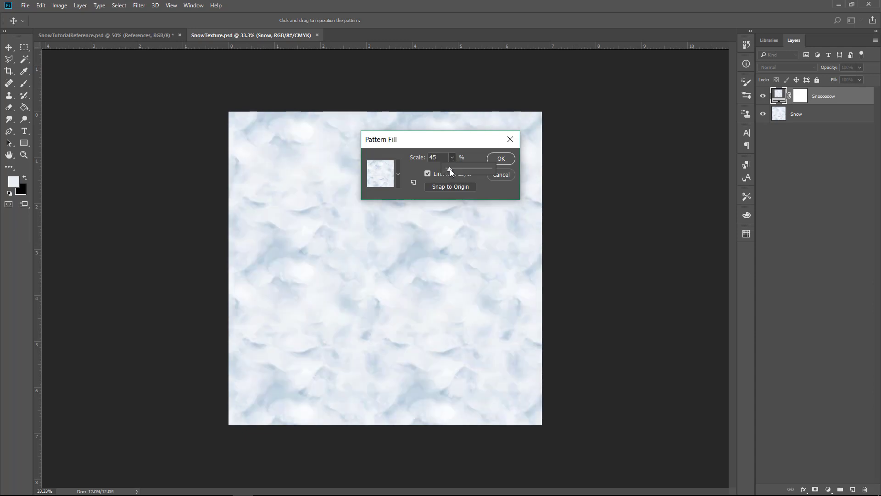
{"action": "left_click", "coordinate": [495, 158]}
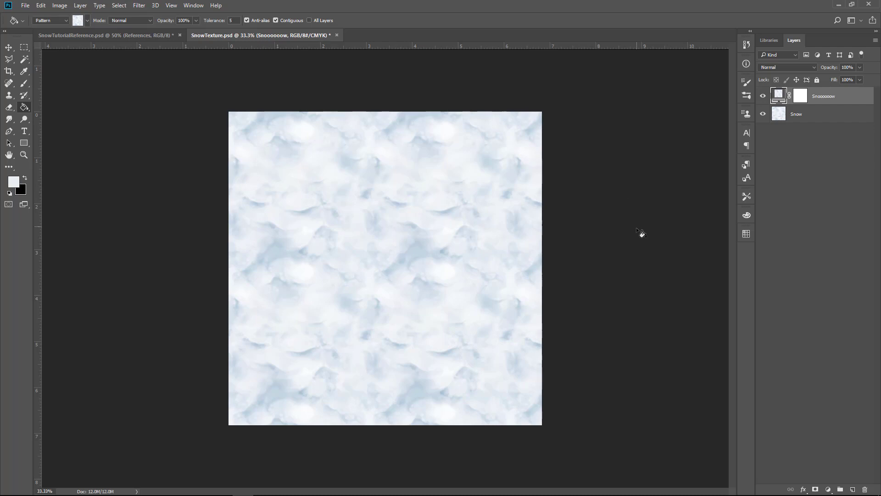
Hide the pattern fill layer and apply Levels to the Snow layer with black input 127 and midtone 1.16
{"action": "key", "text": "ctrl+comma"}
{"action": "key", "text": "alt+bracketleft"}
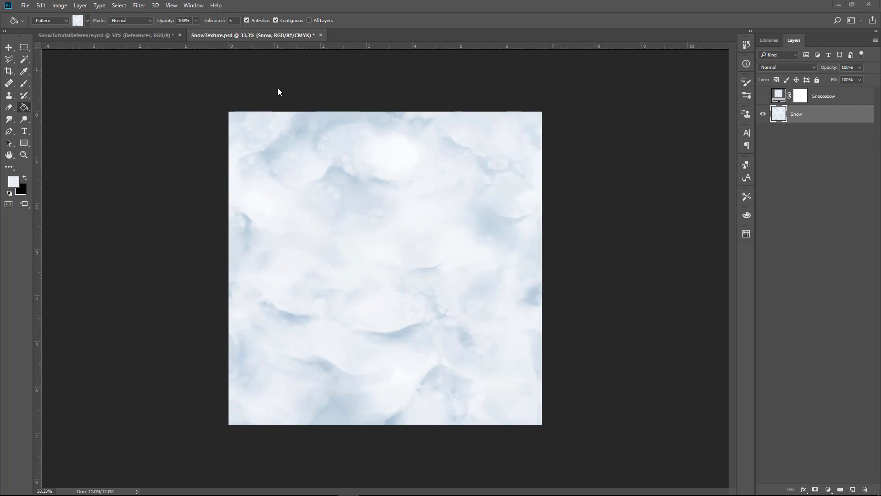
{"action": "left_click", "coordinate": [68, 6]}
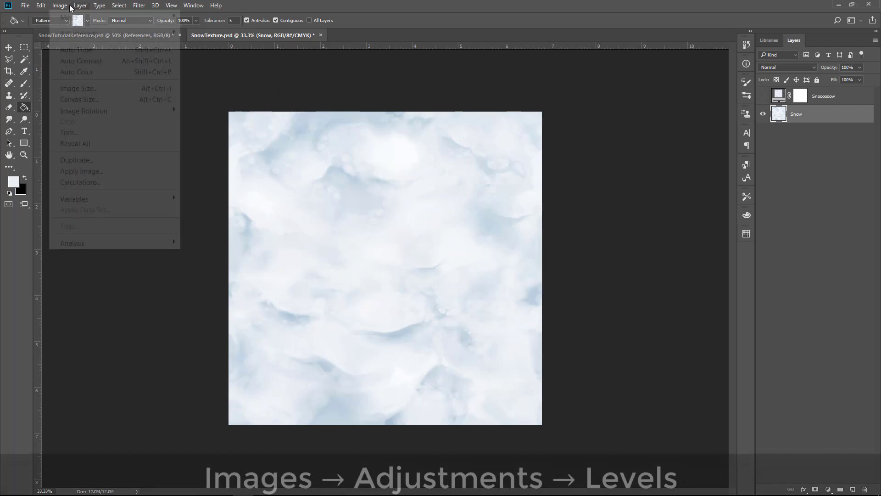
{"action": "mouse_move", "coordinate": [84, 39]}
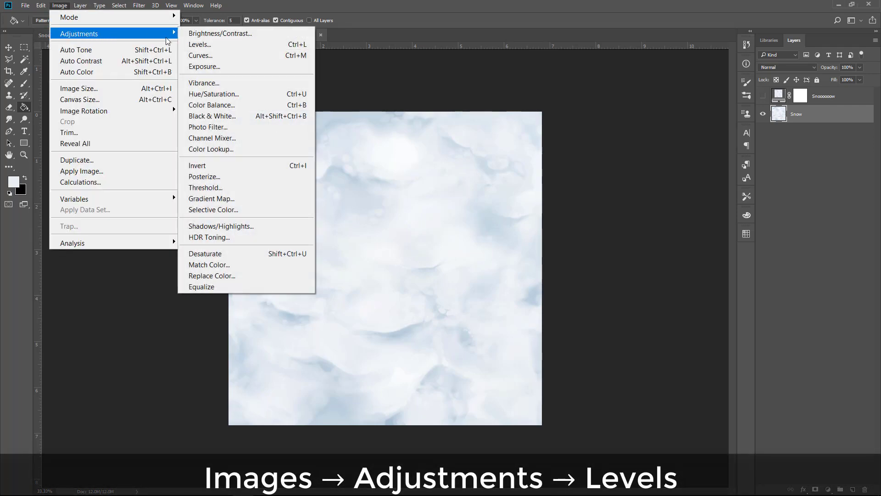
{"action": "left_click", "coordinate": [207, 46]}
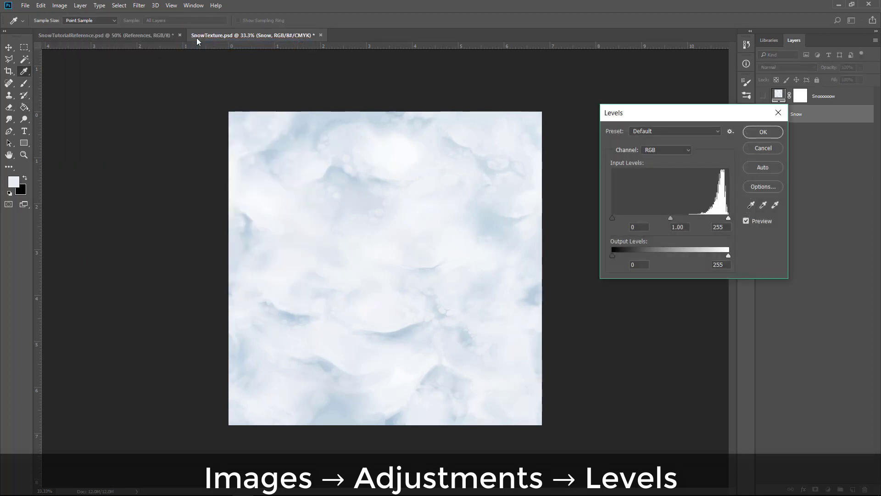
{"action": "left_click_drag", "start_coordinate": [613, 218], "coordinate": [660, 211]}
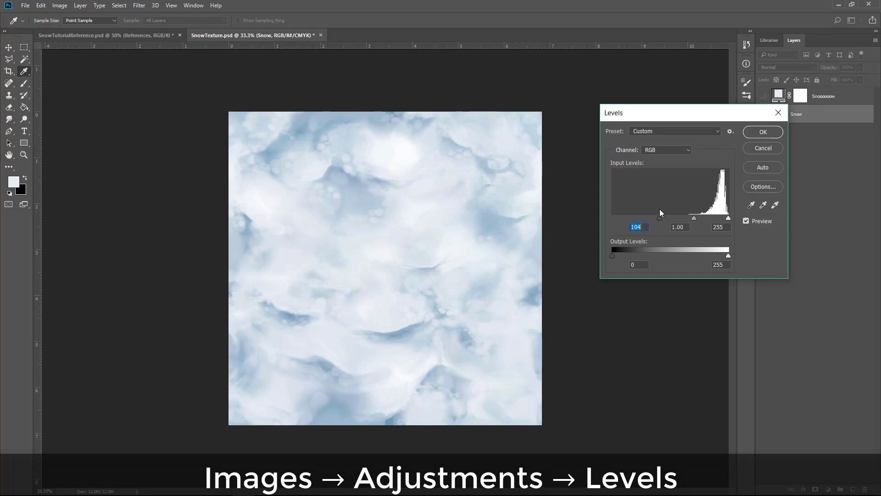
{"action": "left_click_drag", "start_coordinate": [660, 210], "coordinate": [671, 216]}
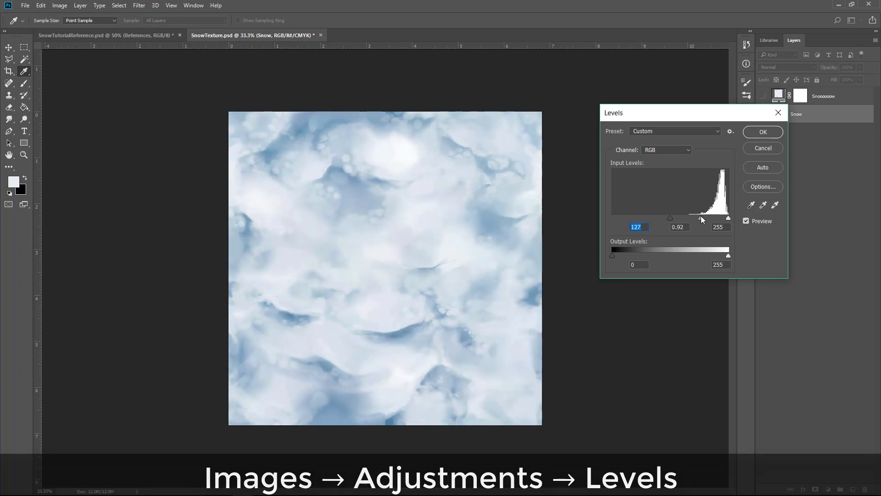
{"action": "left_click_drag", "start_coordinate": [700, 218], "coordinate": [696, 220]}
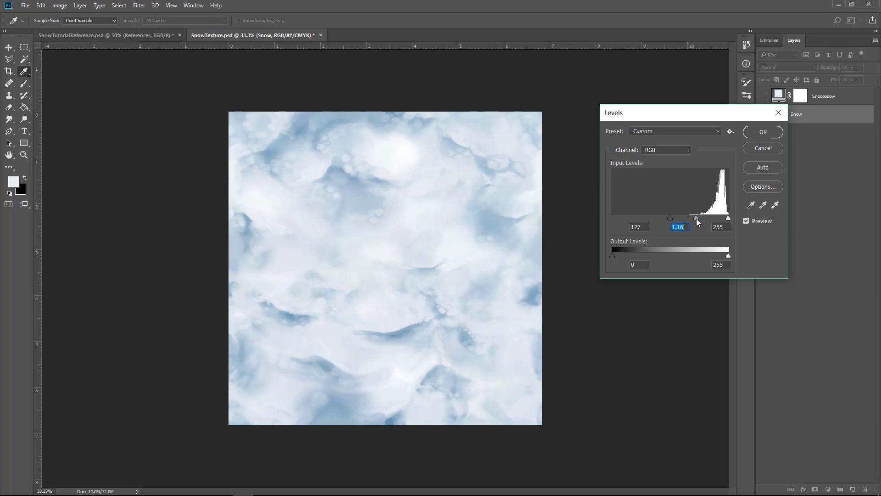
{"action": "left_click", "coordinate": [762, 133]}
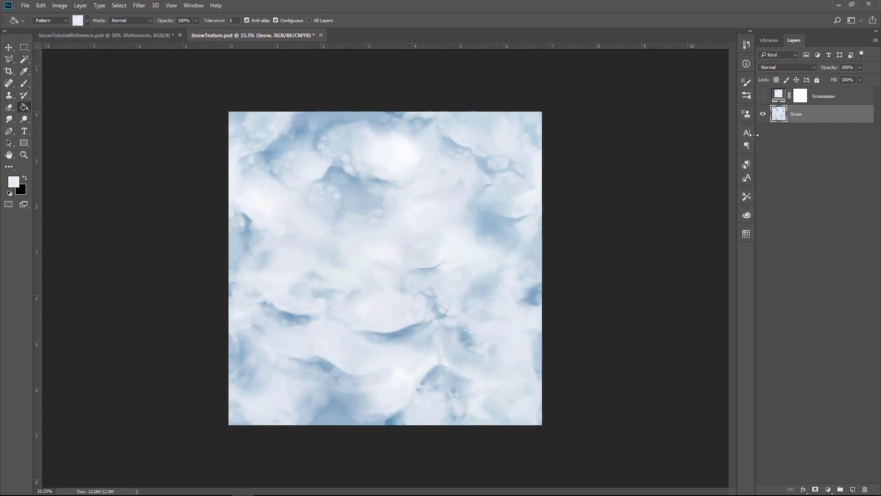
Show the old pattern fill layer again, then delete it together with its mask
{"action": "left_click", "coordinate": [763, 96]}
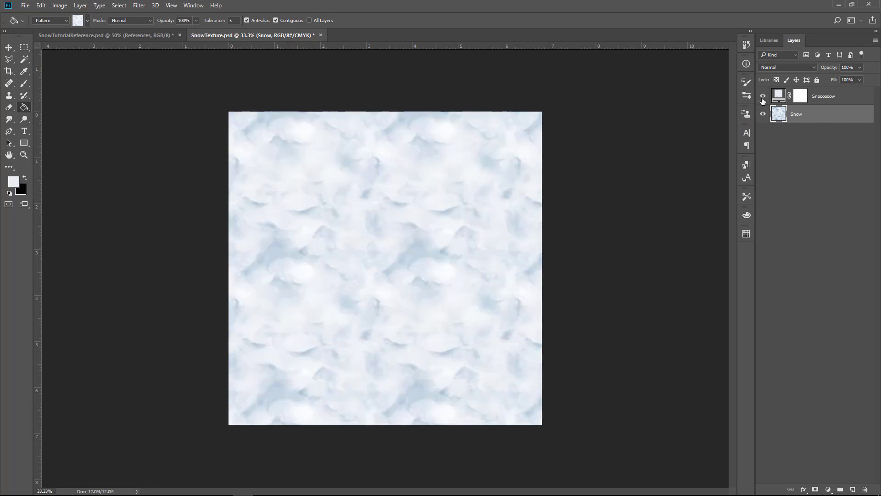
{"action": "left_click", "coordinate": [811, 96]}
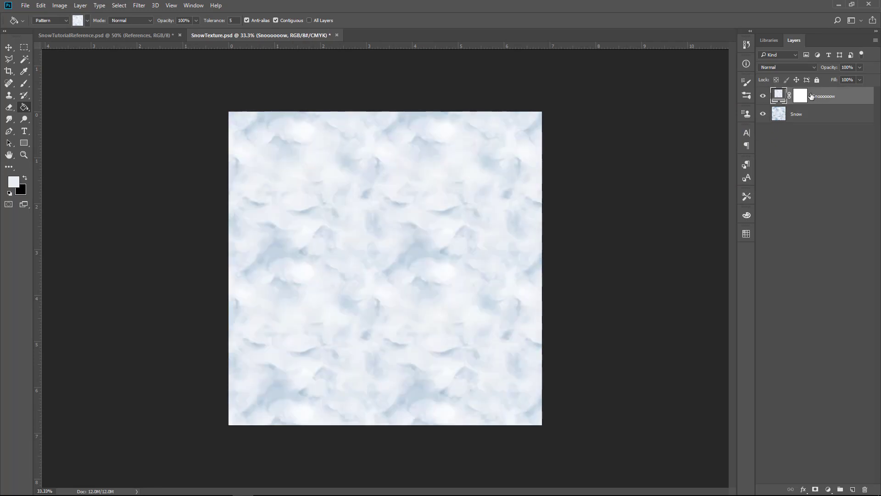
{"action": "double_click", "coordinate": [800, 95]}
{"action": "left_click", "coordinate": [778, 96]}
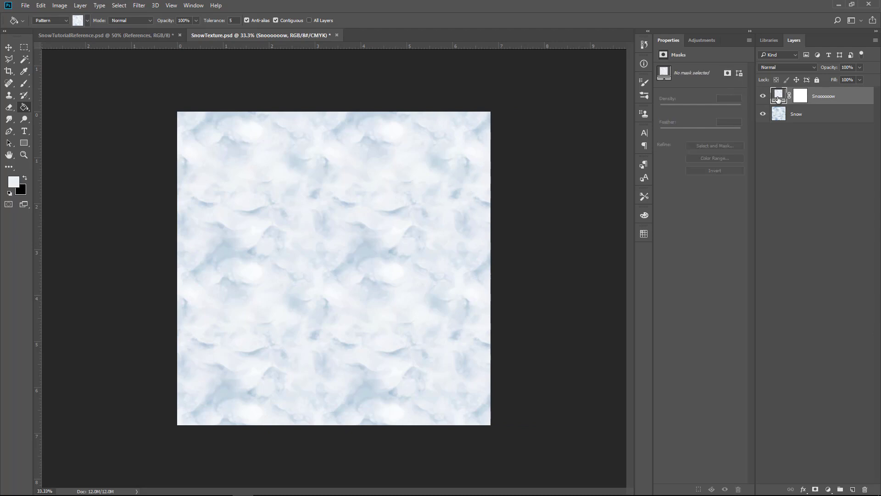
{"action": "left_click", "coordinate": [800, 95]}
{"action": "left_click", "coordinate": [778, 95]}
{"action": "left_click", "coordinate": [800, 96]}
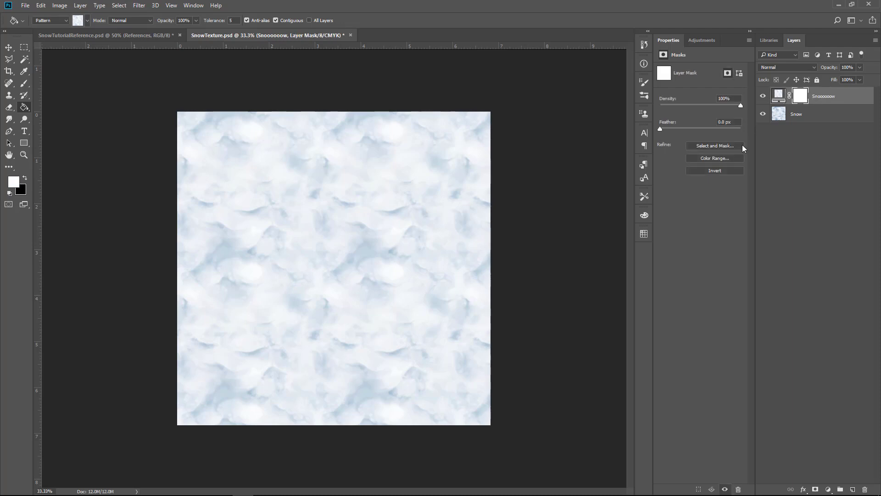
{"action": "key", "text": "Delete"}
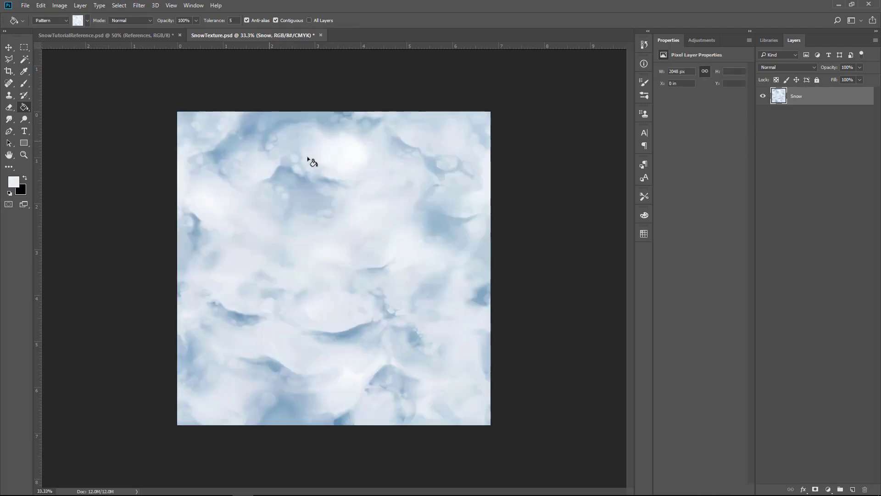